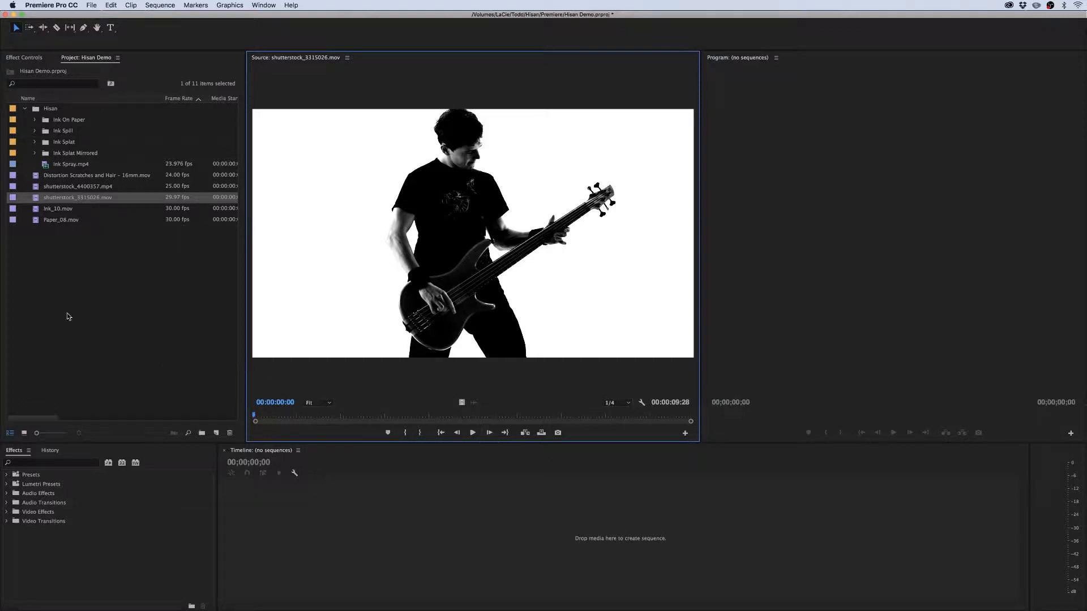
- Preview the Ink_10.mov footage in the Source monitor
{"action": "double_click", "coordinate": [35, 209]}
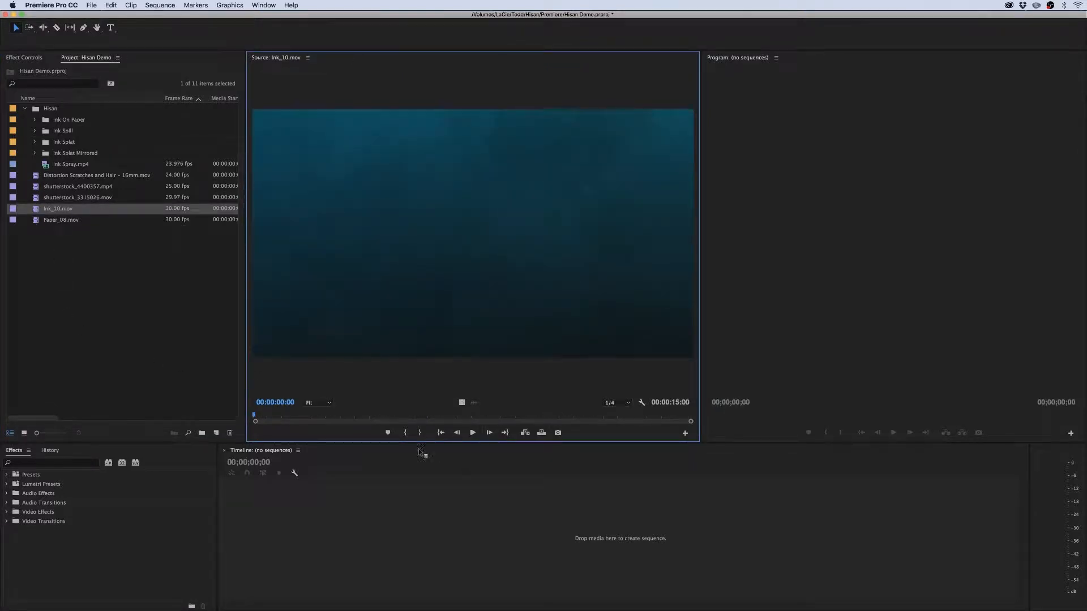
{"action": "left_click_drag", "start_coordinate": [271, 419], "coordinate": [259, 483]}
{"action": "left_click", "coordinate": [216, 411]}
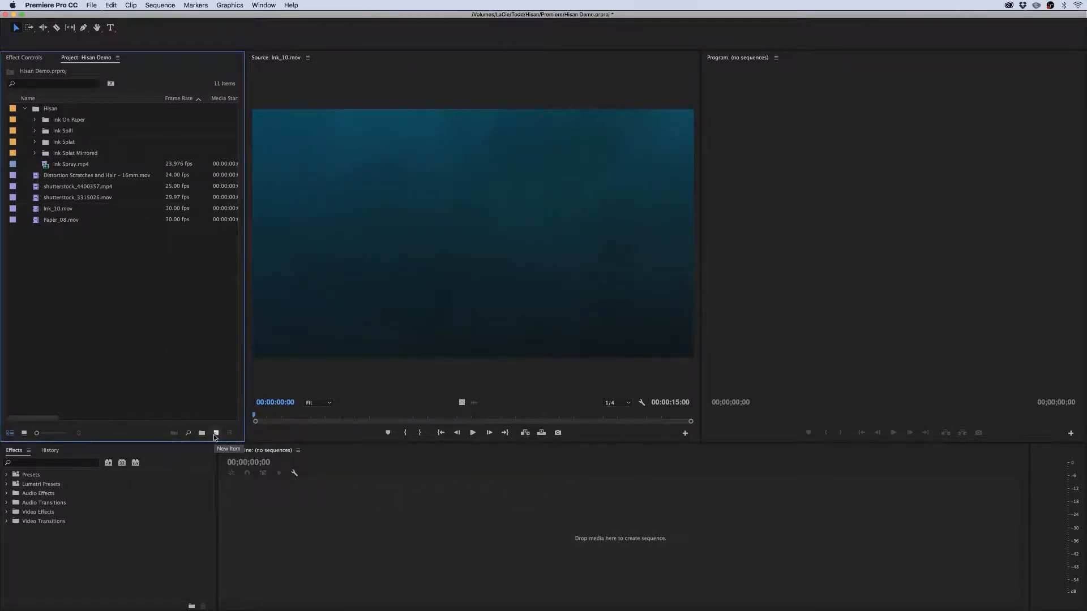
- Create a new sequence in Custom editing mode with a 1920 x 1080 frame size and a 23.976 frames/second timebase
{"action": "left_click", "coordinate": [215, 434]}
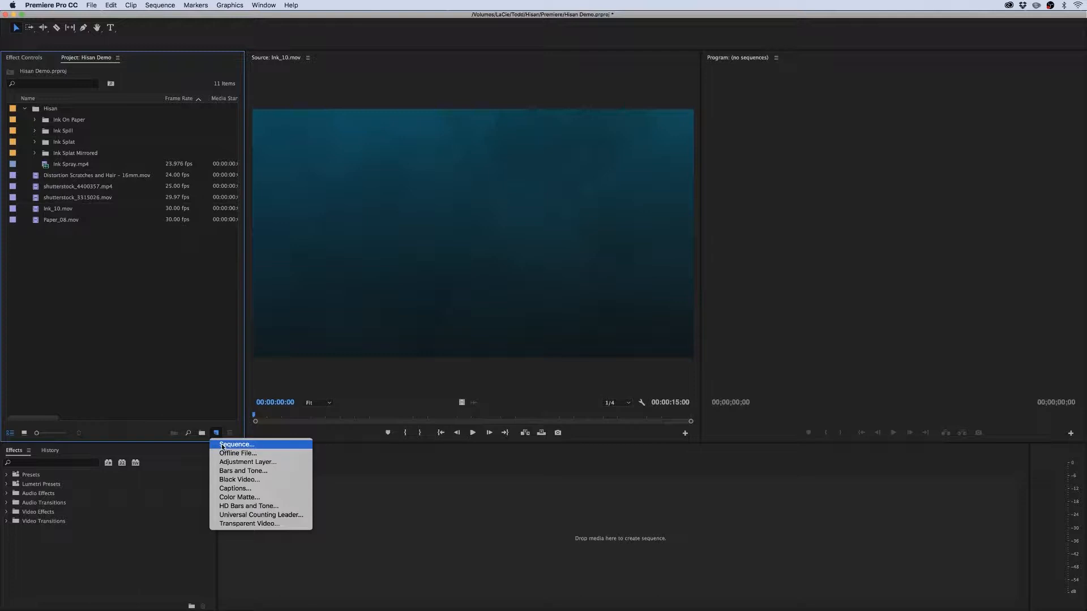
{"action": "left_click", "coordinate": [236, 445]}
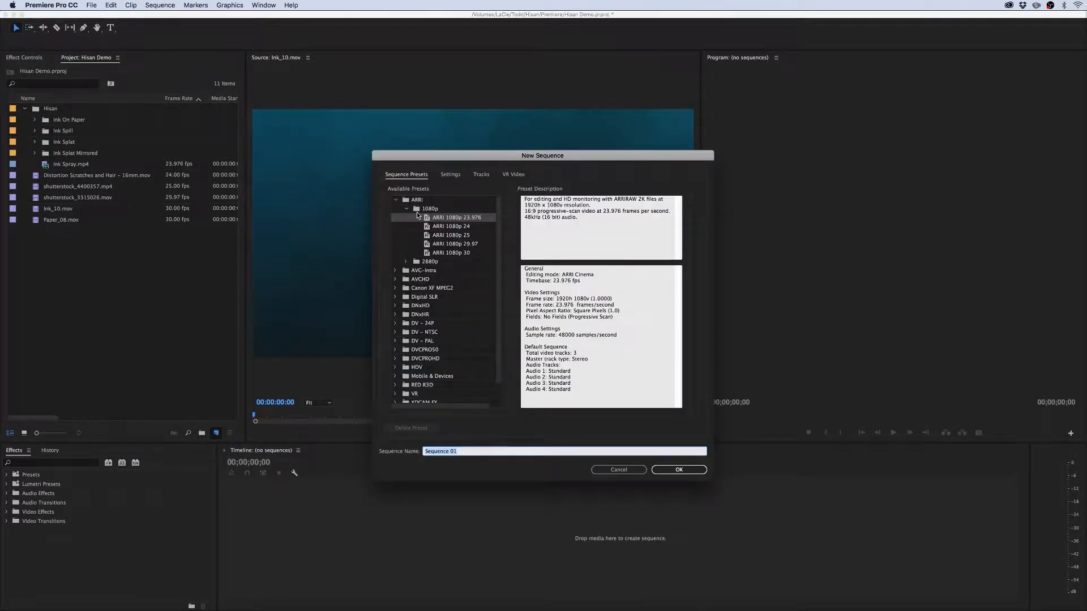
{"action": "left_click", "coordinate": [450, 175]}
{"action": "left_click", "coordinate": [484, 190]}
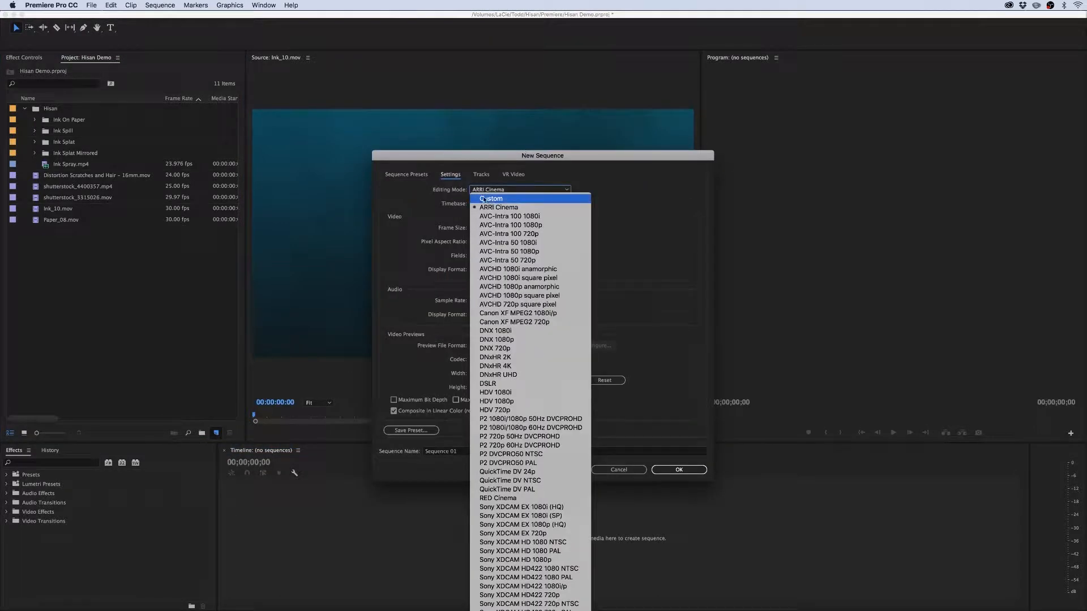
{"action": "left_click", "coordinate": [492, 202]}
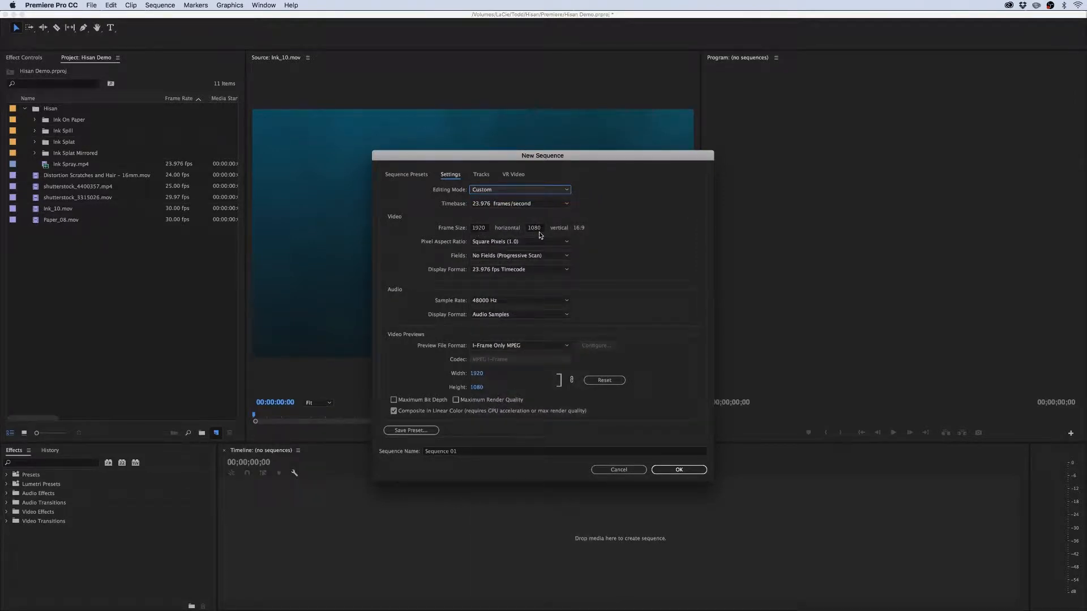
{"action": "left_click", "coordinate": [680, 472]}
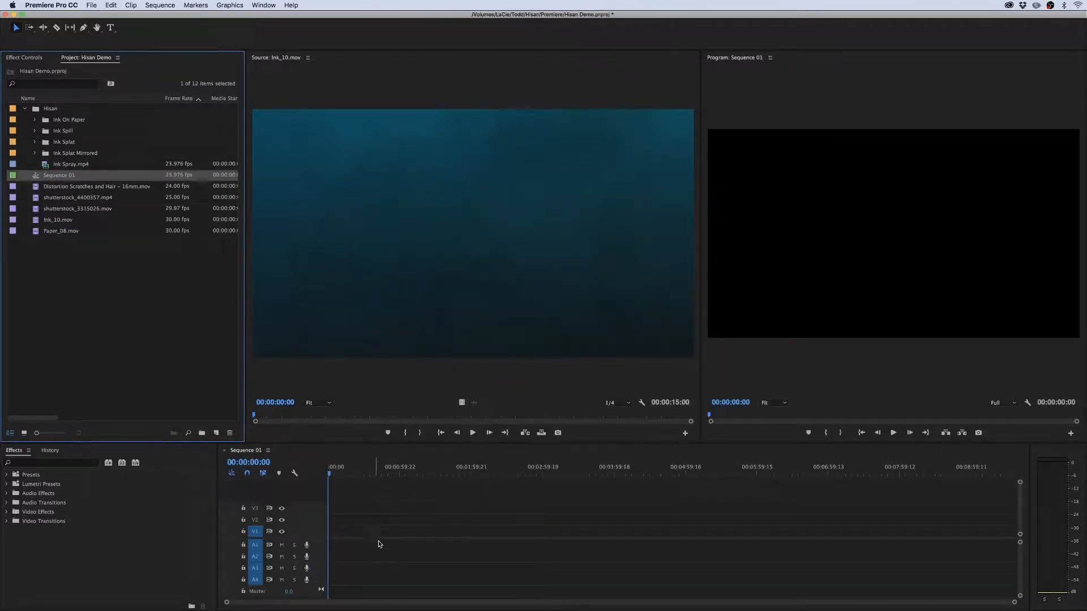
- Place Ink_10.mov at the start of track V1, keeping the existing sequence settings
{"action": "left_click", "coordinate": [112, 372]}
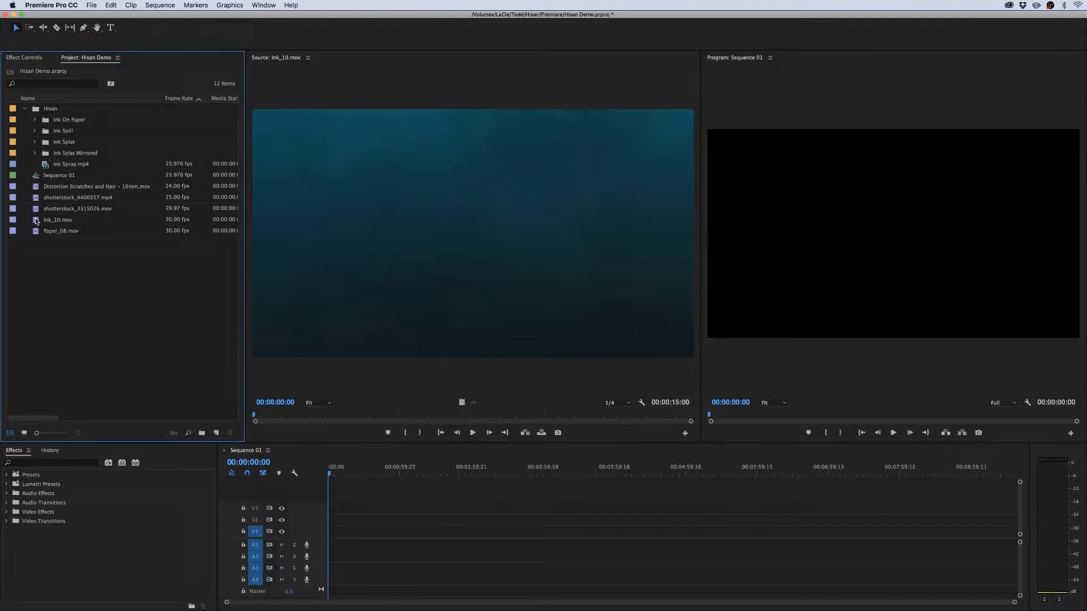
{"action": "left_click_drag", "start_coordinate": [36, 220], "coordinate": [342, 532]}
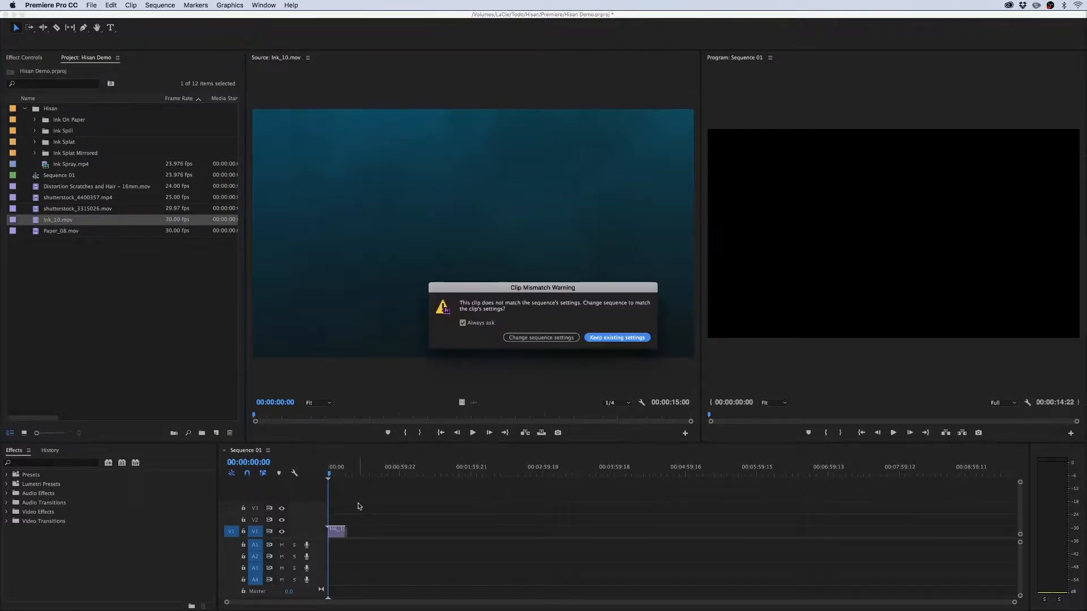
{"action": "left_click", "coordinate": [611, 339]}
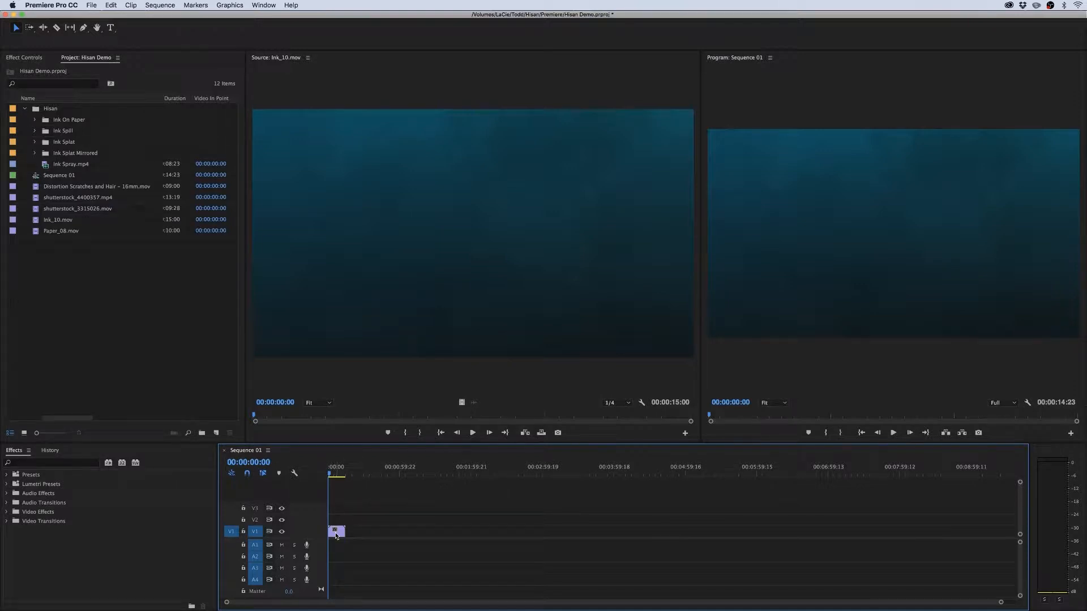
- Duplicate the Ink_10.mov clip four times along V1 and close the gaps so the five clips run back to back
{"action": "left_click", "coordinate": [337, 535]}
{"action": "left_click_drag", "start_coordinate": [337, 535], "coordinate": [444, 535]}
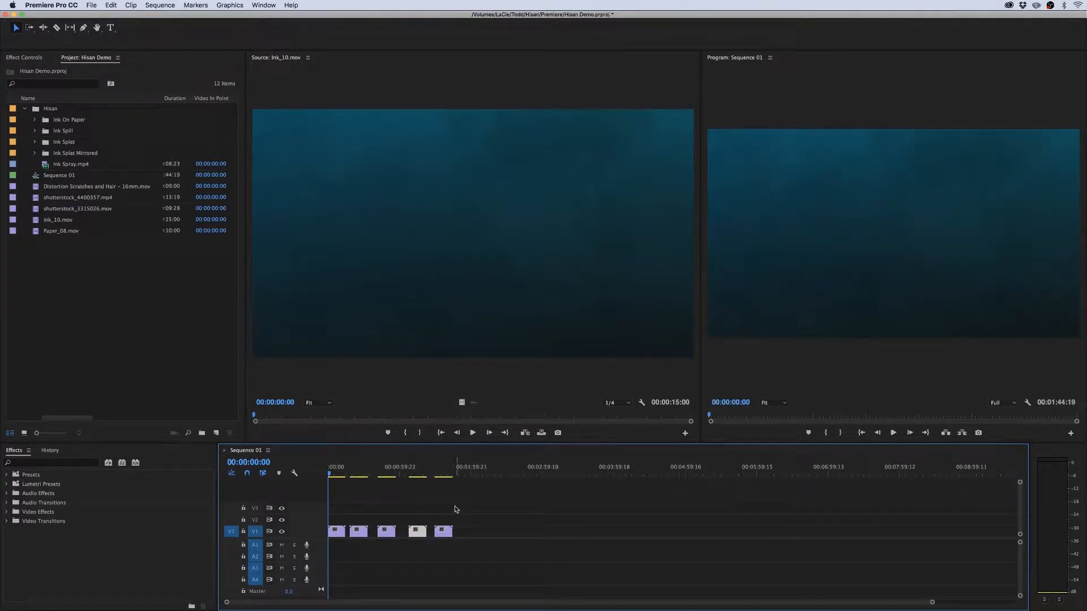
{"action": "right_click", "coordinate": [349, 535]}
{"action": "left_click", "coordinate": [377, 540]}
{"action": "right_click", "coordinate": [369, 534]}
{"action": "left_click", "coordinate": [396, 540]}
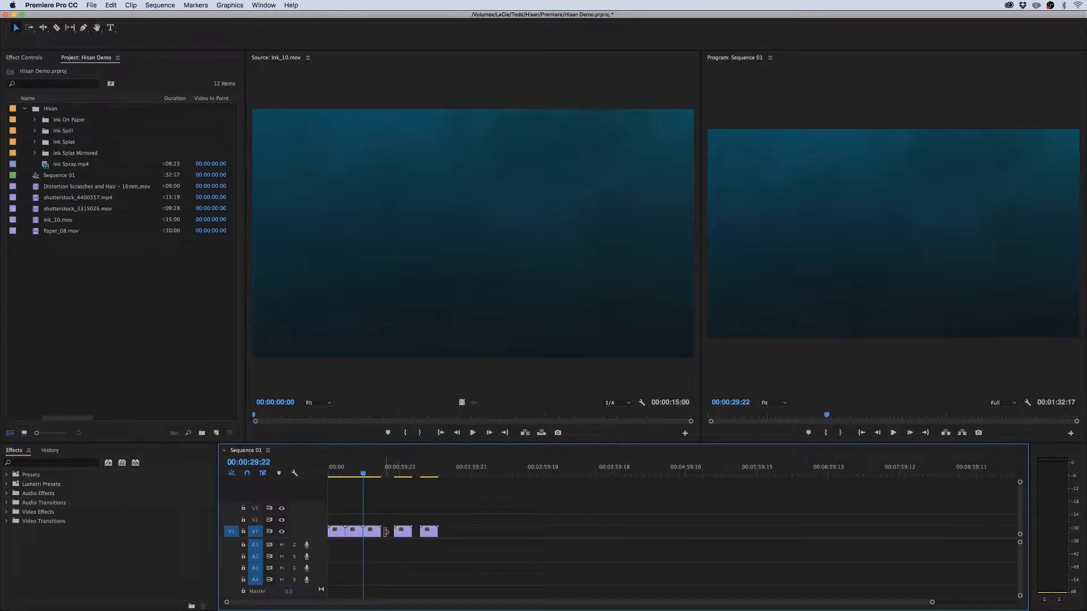
{"action": "left_click_drag", "start_coordinate": [358, 474], "coordinate": [328, 474]}
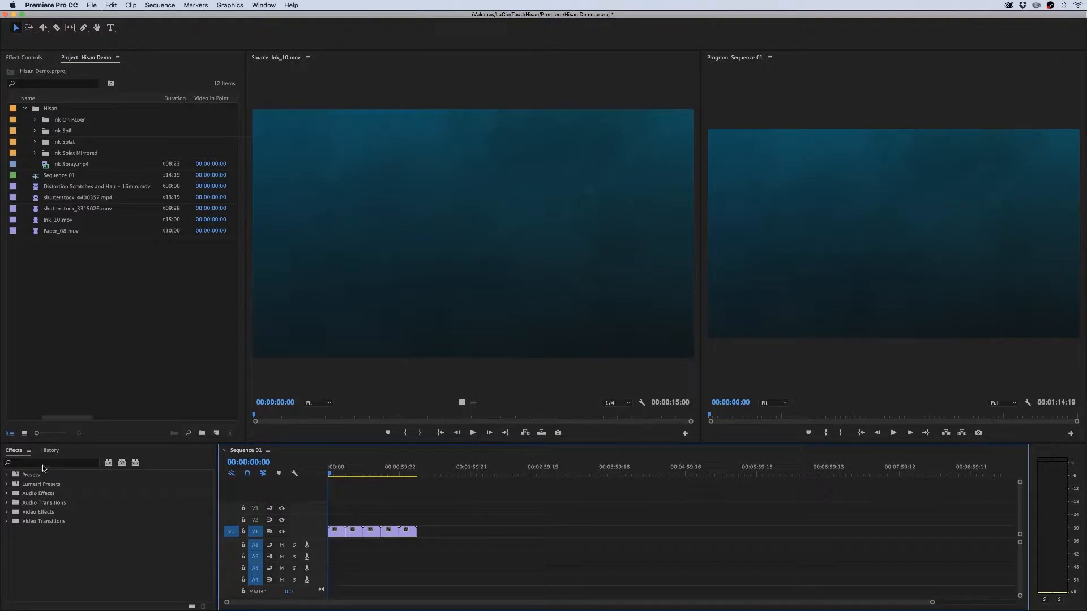
- Apply Fast Color Corrector to the first Ink_10.mov clip with saturation 0, input gray level about 0.52 and input white level about 211
{"action": "left_click", "coordinate": [50, 463]}
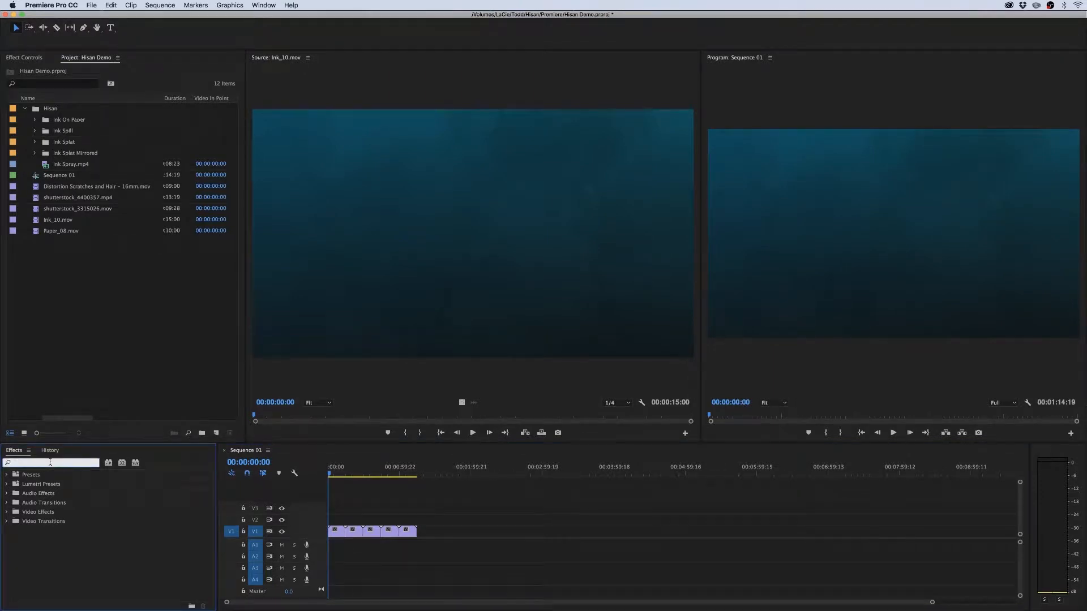
{"action": "type", "text": "fast color"}
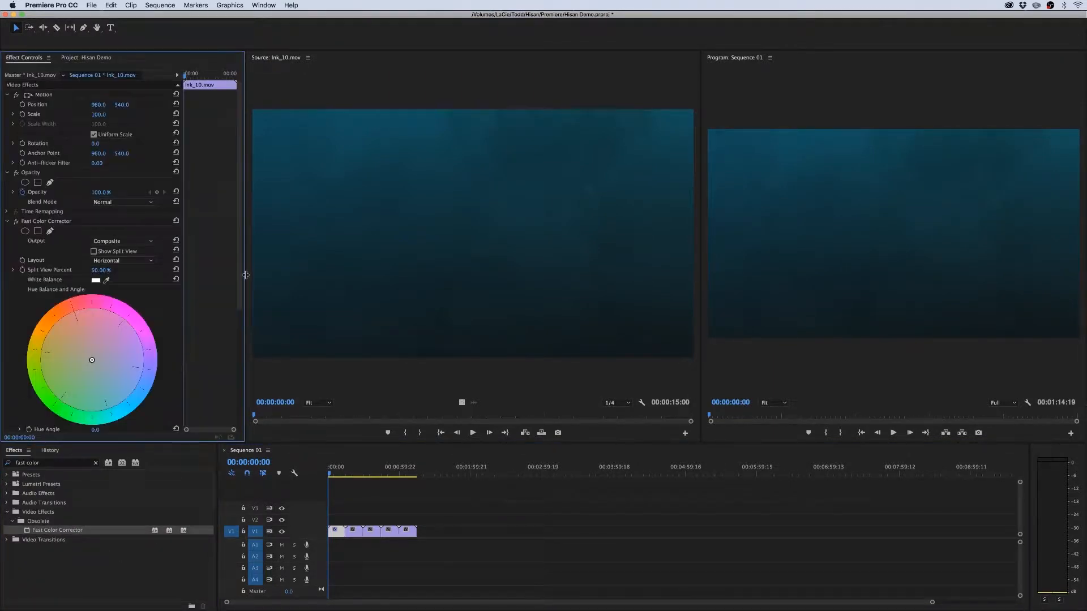
{"action": "scroll", "coordinate": [114, 312], "scroll_direction": "down", "scroll_amount": 5}
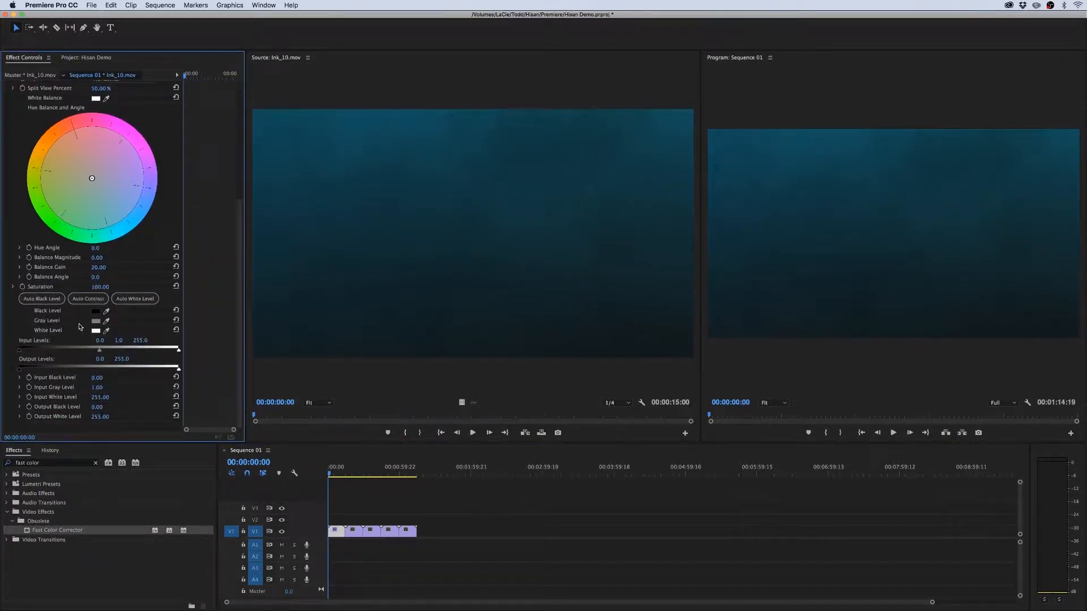
{"action": "left_click_drag", "start_coordinate": [100, 287], "coordinate": [74, 288]}
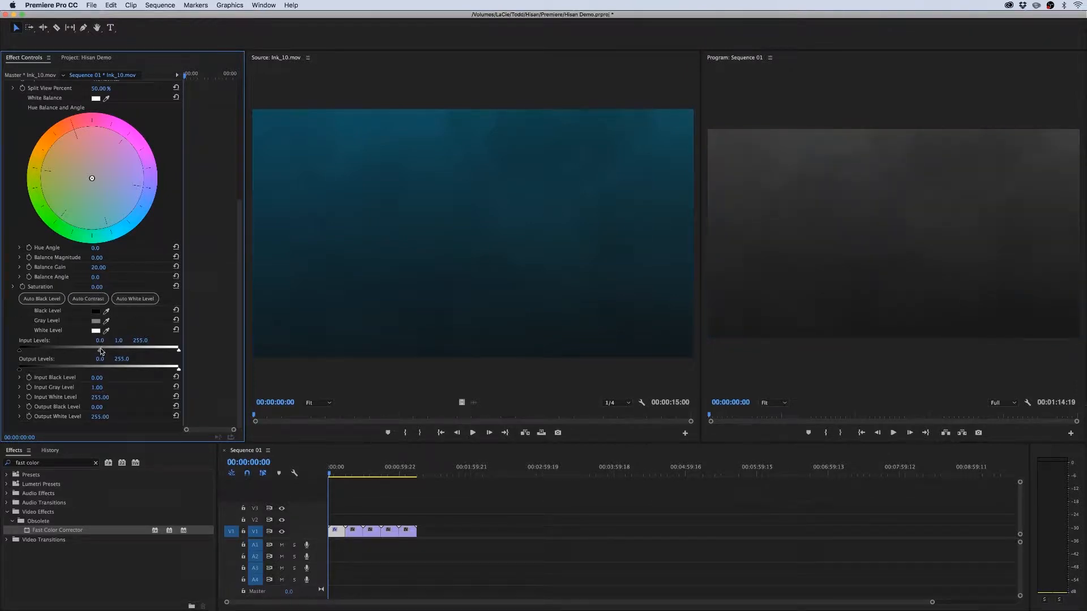
{"action": "left_click_drag", "start_coordinate": [102, 351], "coordinate": [91, 352]}
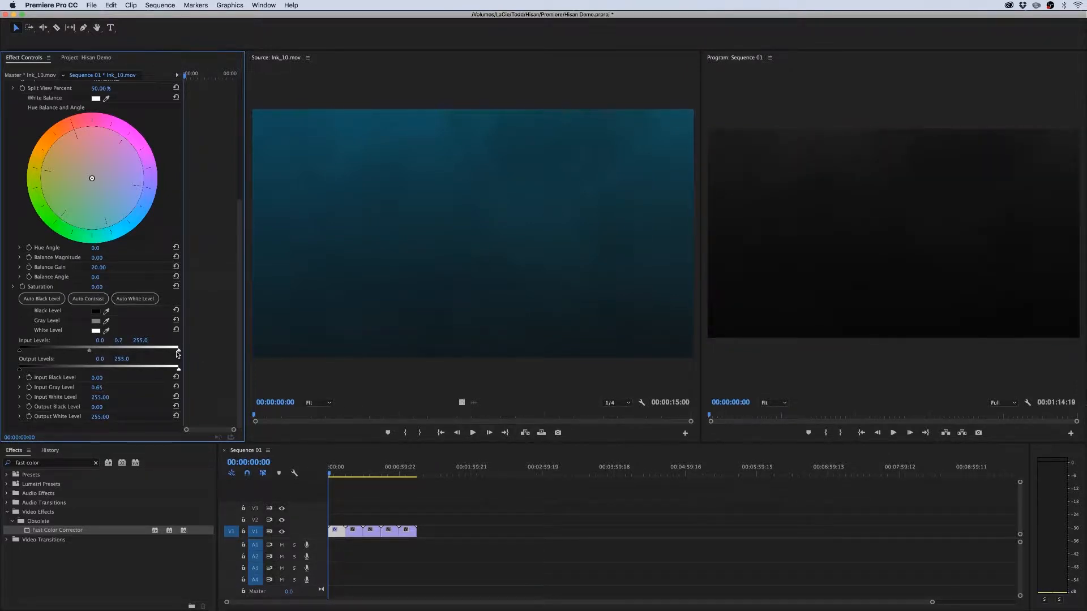
{"action": "left_click_drag", "start_coordinate": [179, 350], "coordinate": [151, 351]}
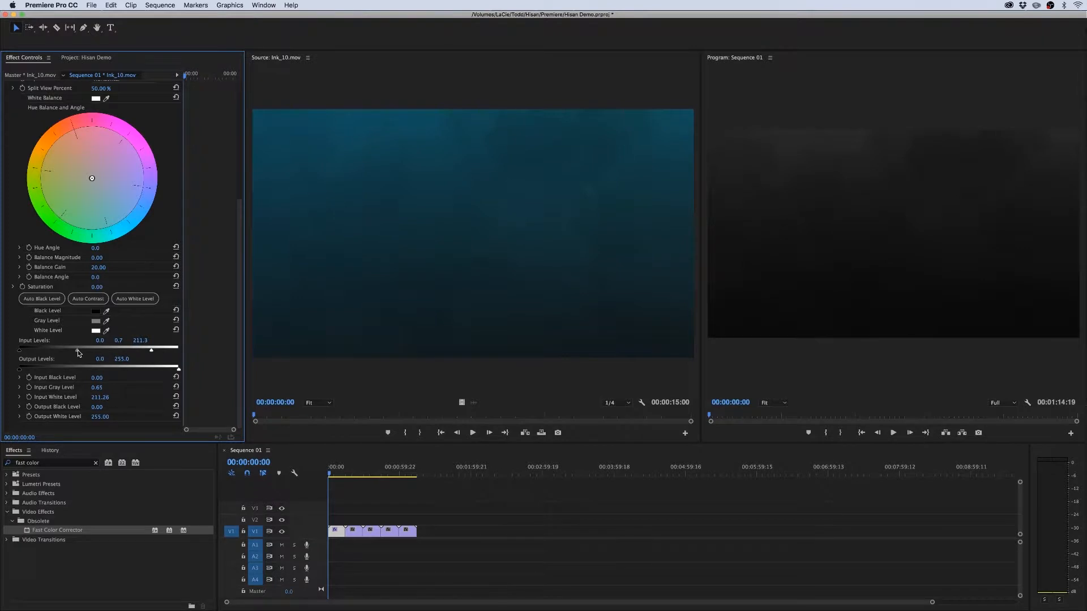
{"action": "left_click_drag", "start_coordinate": [78, 354], "coordinate": [72, 353]}
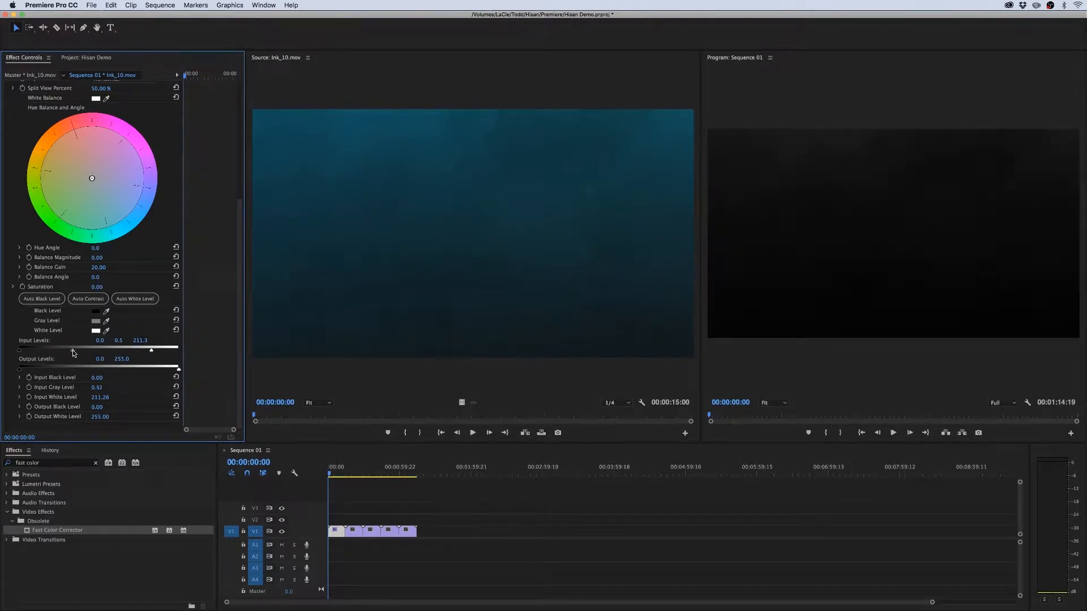
- Copy the first Ink_10.mov clip and paste its attributes, including Fast Color Corrector, onto the other four clips on V1
{"action": "left_click", "coordinate": [371, 516]}
{"action": "right_click", "coordinate": [342, 536]}
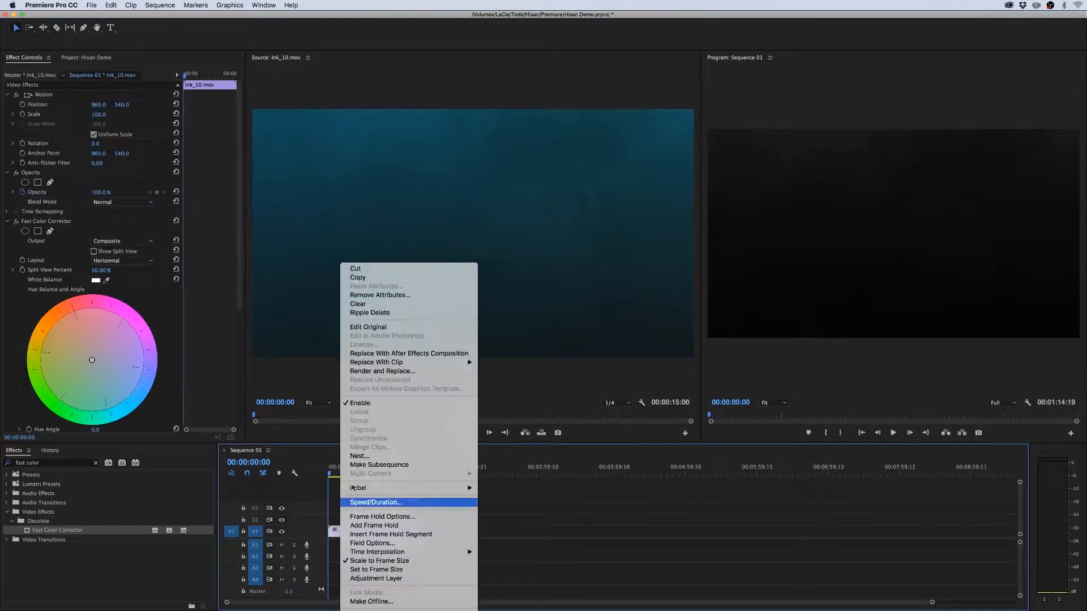
{"action": "left_click", "coordinate": [362, 276]}
{"action": "left_click_drag", "start_coordinate": [415, 531], "coordinate": [359, 531]}
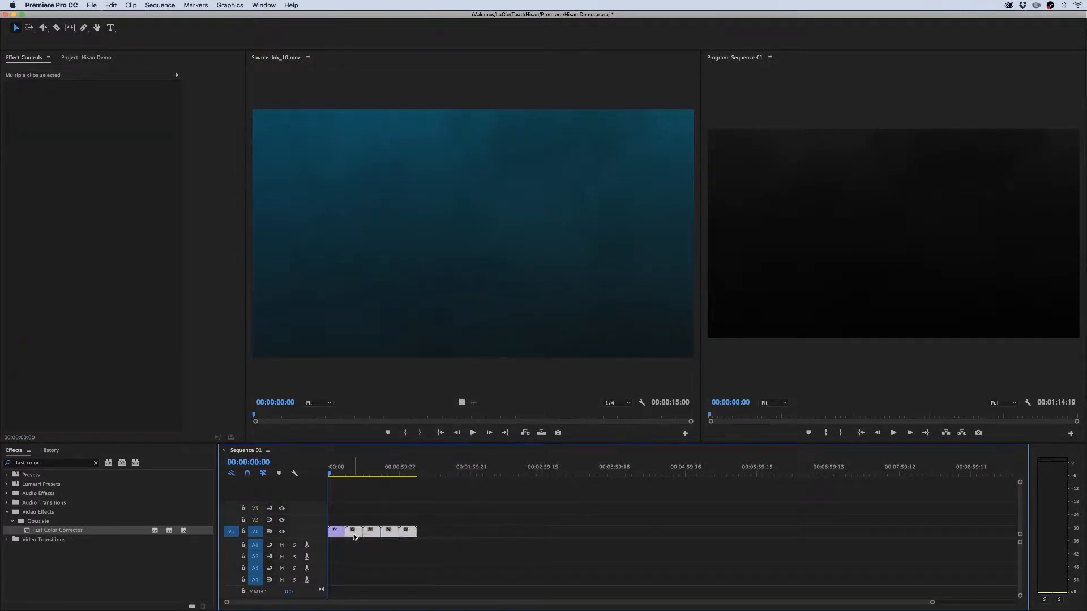
{"action": "right_click", "coordinate": [359, 531]}
{"action": "left_click", "coordinate": [391, 300]}
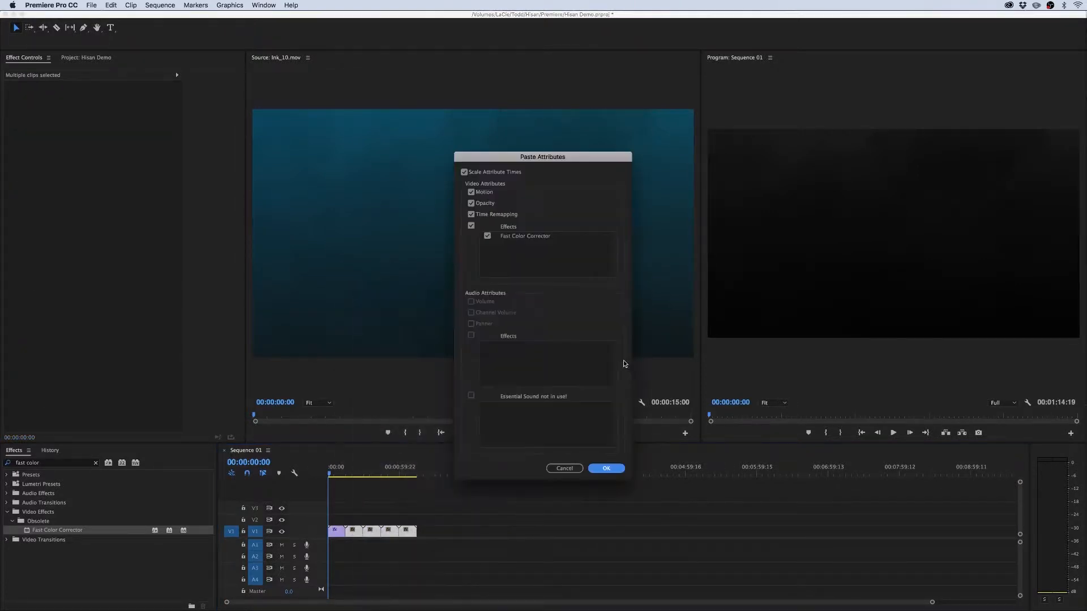
{"action": "left_click", "coordinate": [607, 469]}
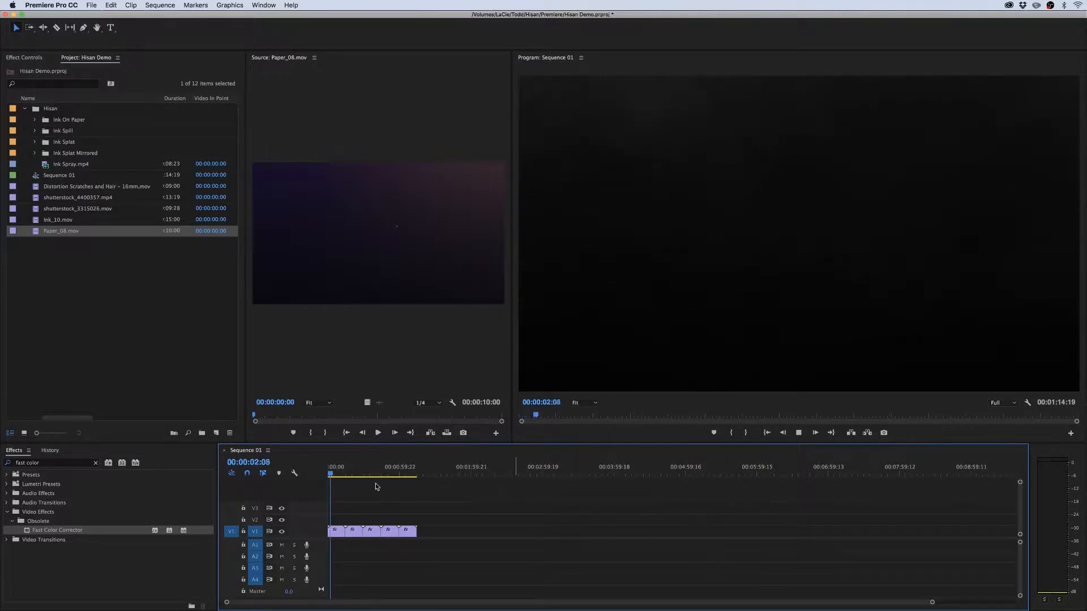
- Preview shutterstock_4400357.mp4 by scrubbing through it in the Source monitor
{"action": "left_click", "coordinate": [27, 201]}
{"action": "double_click", "coordinate": [35, 197]}
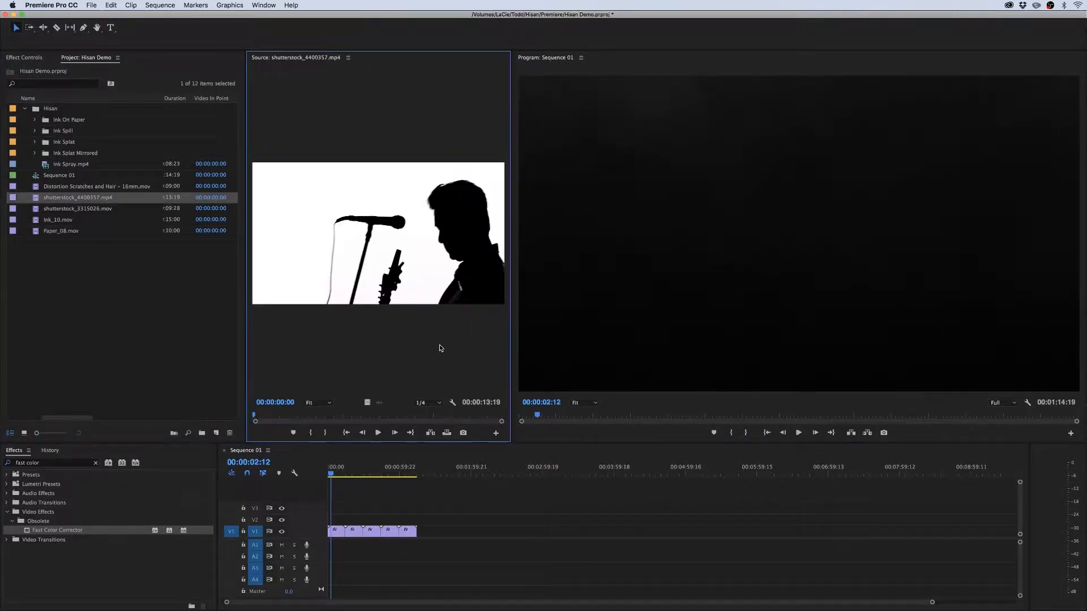
{"action": "left_click_drag", "start_coordinate": [254, 416], "coordinate": [316, 420]}
- Place only the video of shutterstock_3315026.mov at the start of track V2 and play it back from the beginning
{"action": "double_click", "coordinate": [42, 210]}
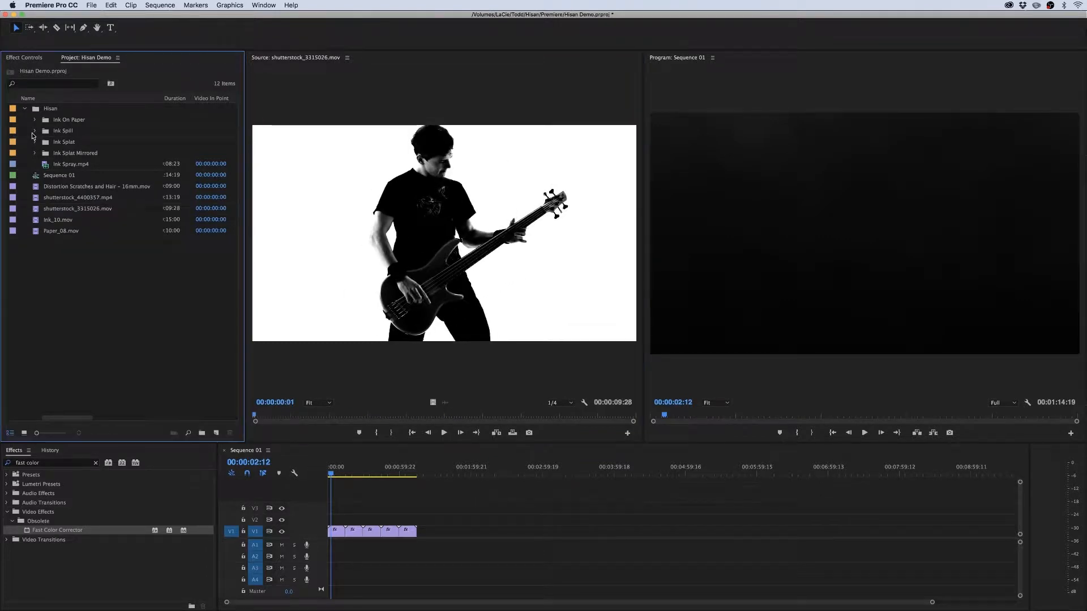
{"action": "left_click", "coordinate": [35, 131]}
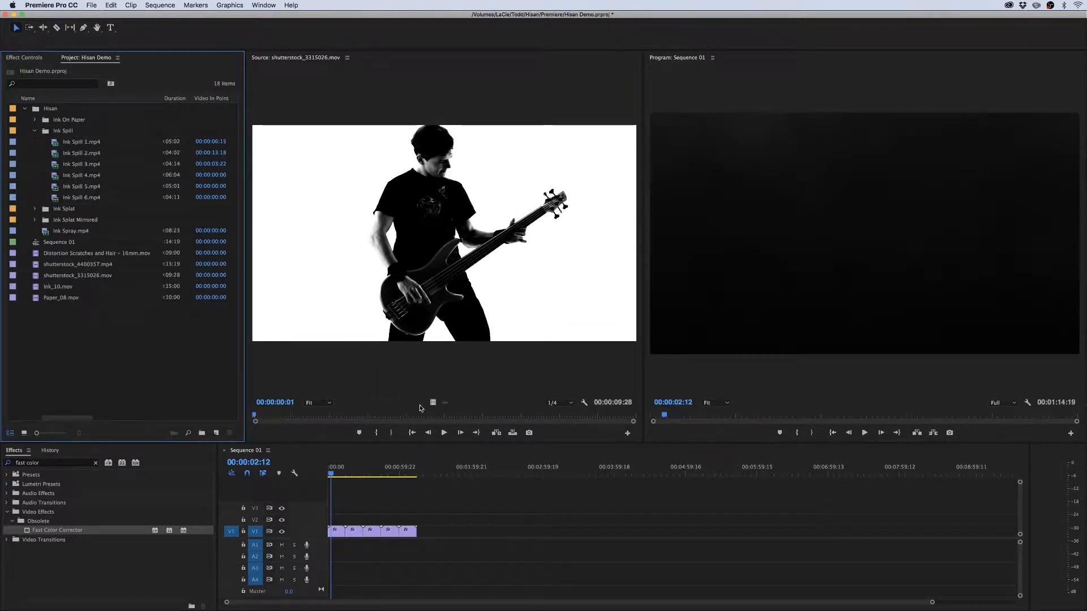
{"action": "mouse_move", "coordinate": [432, 403]}
{"action": "left_mouse_down"}
{"action": "mouse_move", "coordinate": [351, 516]}
{"action": "mouse_move", "coordinate": [340, 516]}
{"action": "mouse_move", "coordinate": [388, 562]}
{"action": "left_mouse_up"}
{"action": "key", "text": "z"}
{"action": "key", "text": "Home"}
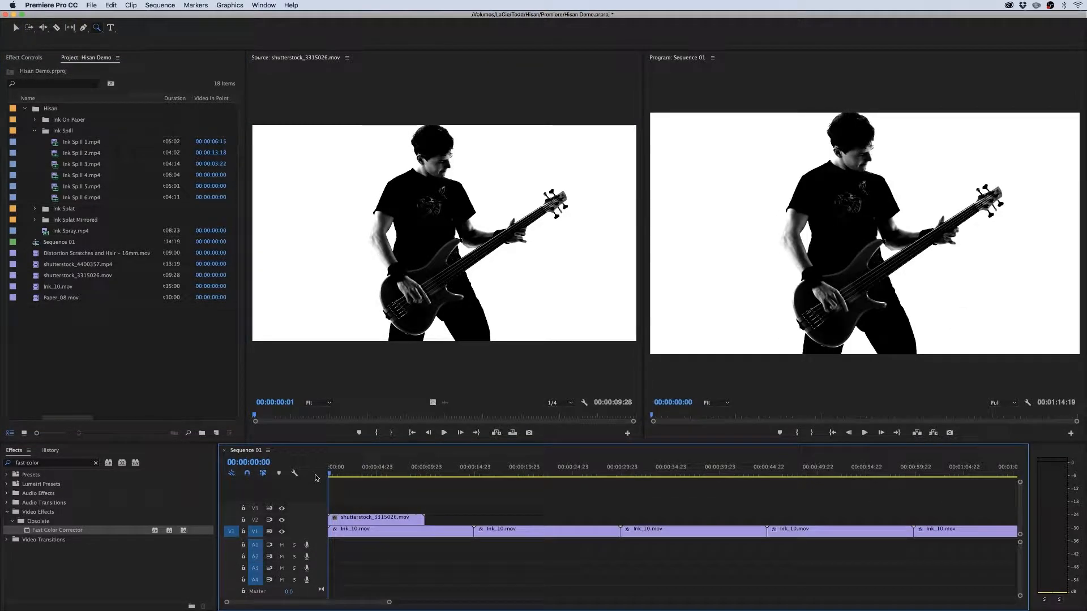
{"action": "key", "text": "space"}
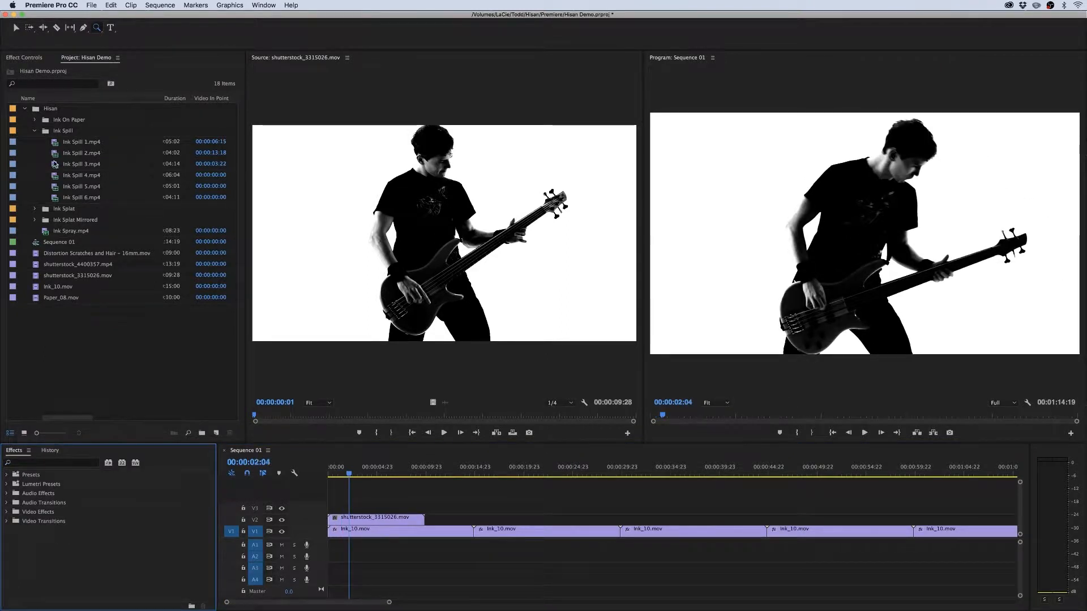
- Preview the Ink Spill 3, 4 and 5 clips in the Source monitor to compare their ink transitions
{"action": "double_click", "coordinate": [54, 164]}
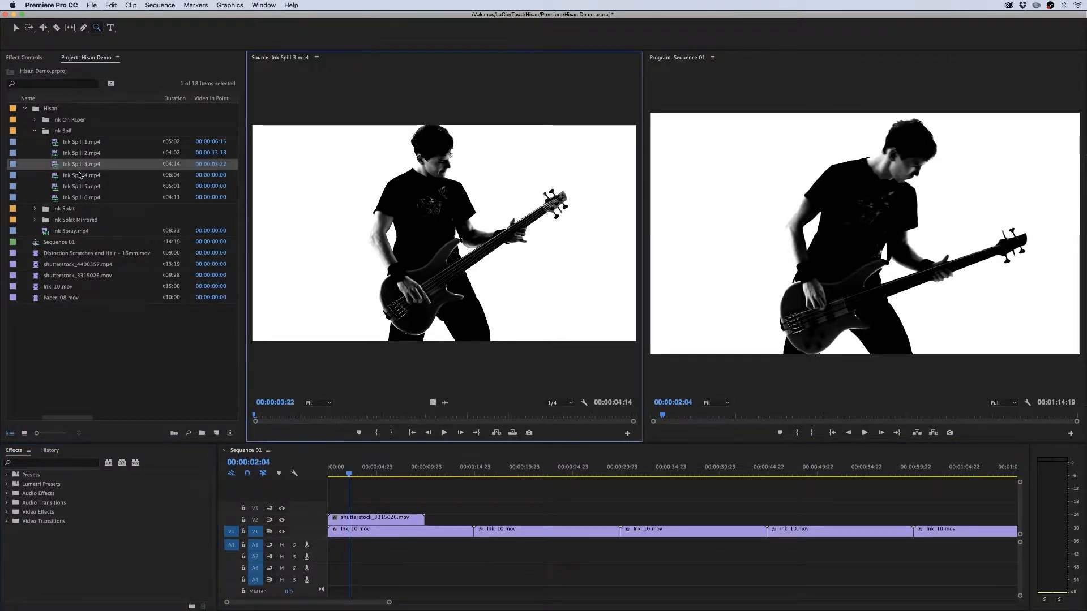
{"action": "key", "text": "space"}
{"action": "mouse_move", "coordinate": [336, 425]}
{"action": "left_mouse_down"}
{"action": "mouse_move", "coordinate": [389, 435]}
{"action": "mouse_move", "coordinate": [263, 435]}
{"action": "mouse_move", "coordinate": [366, 450]}
{"action": "left_mouse_up"}
{"action": "double_click", "coordinate": [85, 175]}
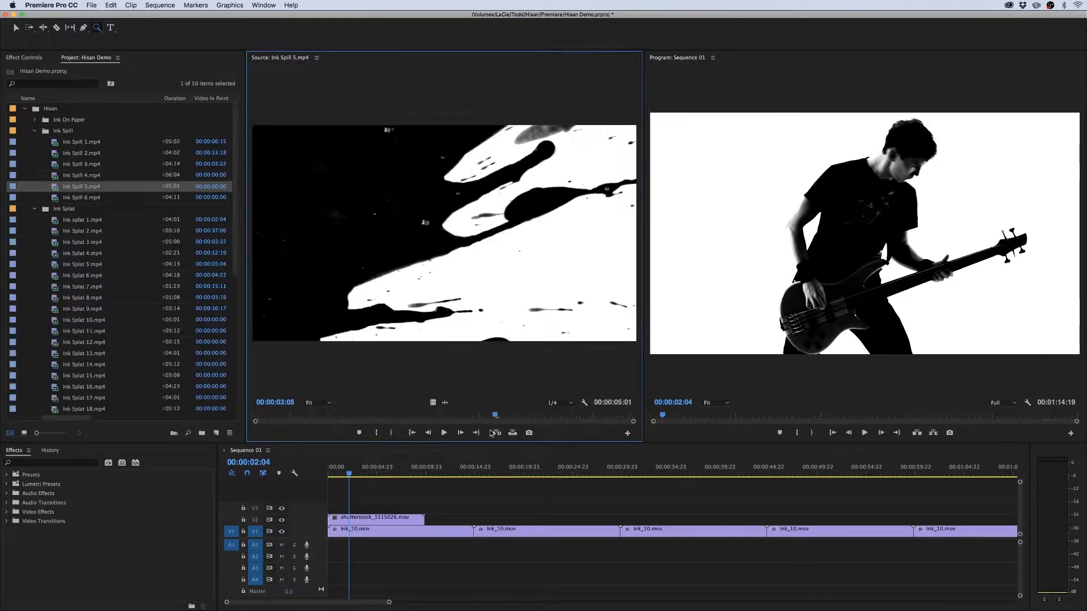
{"action": "left_click_drag", "start_coordinate": [491, 433], "coordinate": [438, 418]}
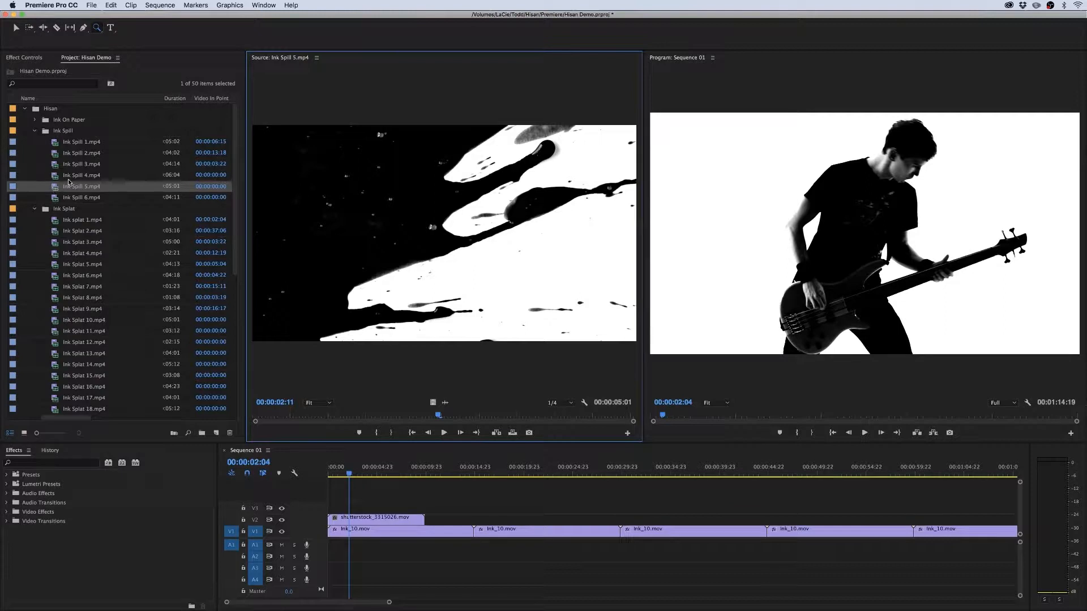
- Place Ink Spill 5.mp4 at the start of track V3 above the guitarist clip and check the frame at 00:00:02:14
{"action": "mouse_move", "coordinate": [62, 186]}
{"action": "left_mouse_down"}
{"action": "mouse_move", "coordinate": [308, 403]}
{"action": "mouse_move", "coordinate": [339, 502]}
{"action": "mouse_move", "coordinate": [330, 512]}
{"action": "left_mouse_up"}
{"action": "left_click", "coordinate": [381, 485]}
{"action": "key", "text": "v"}
{"action": "left_click", "coordinate": [358, 509]}
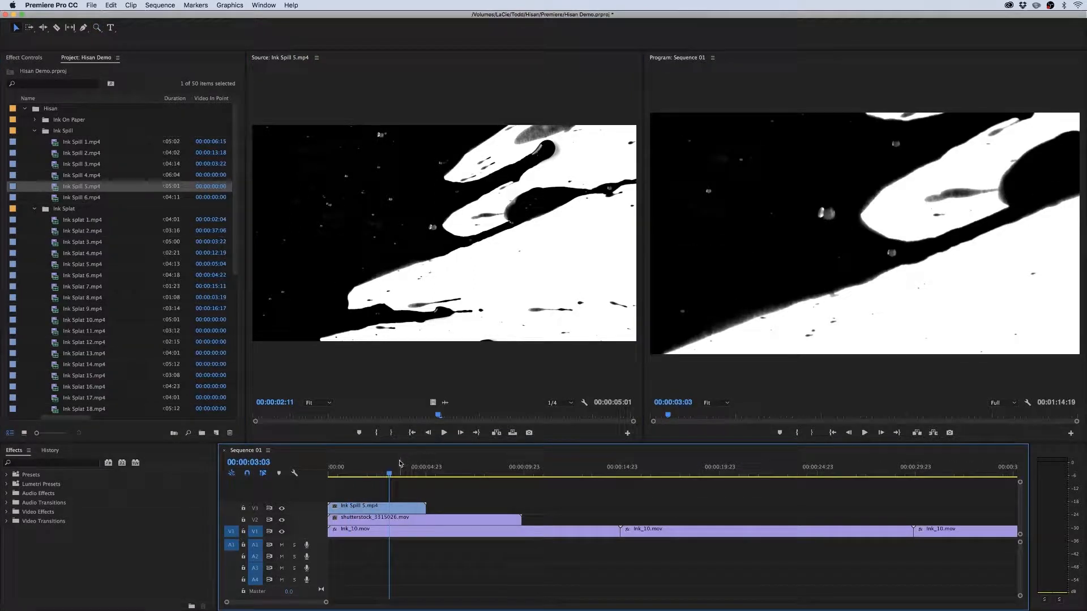
{"action": "left_click", "coordinate": [378, 469]}
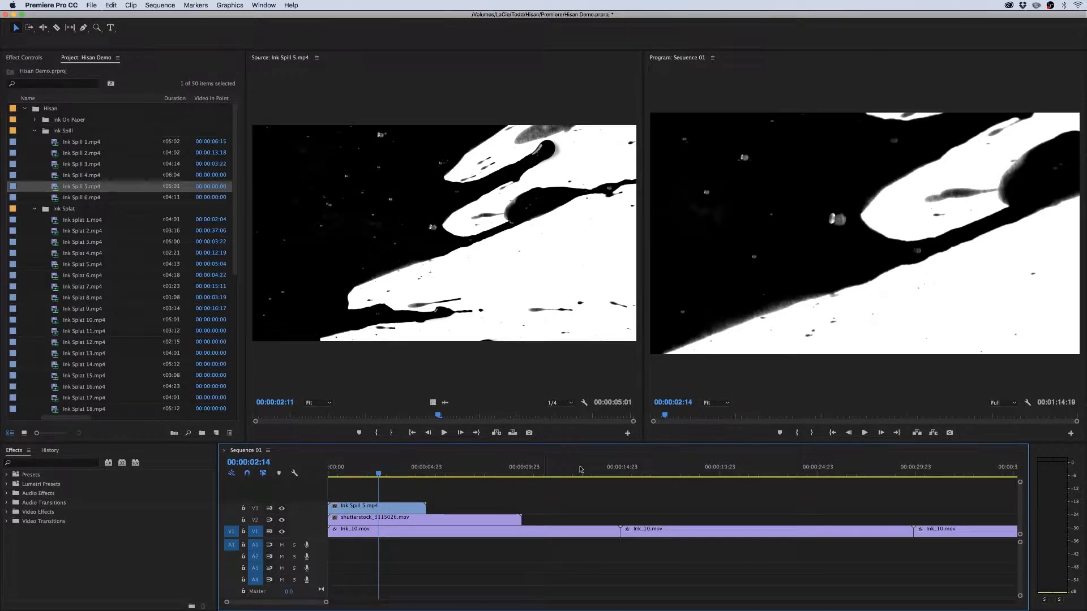
- Scale the Ink Spill 5 clip on V3 to the frame size and trim the guitarist clip on V2 to end with it
{"action": "right_click", "coordinate": [398, 511]}
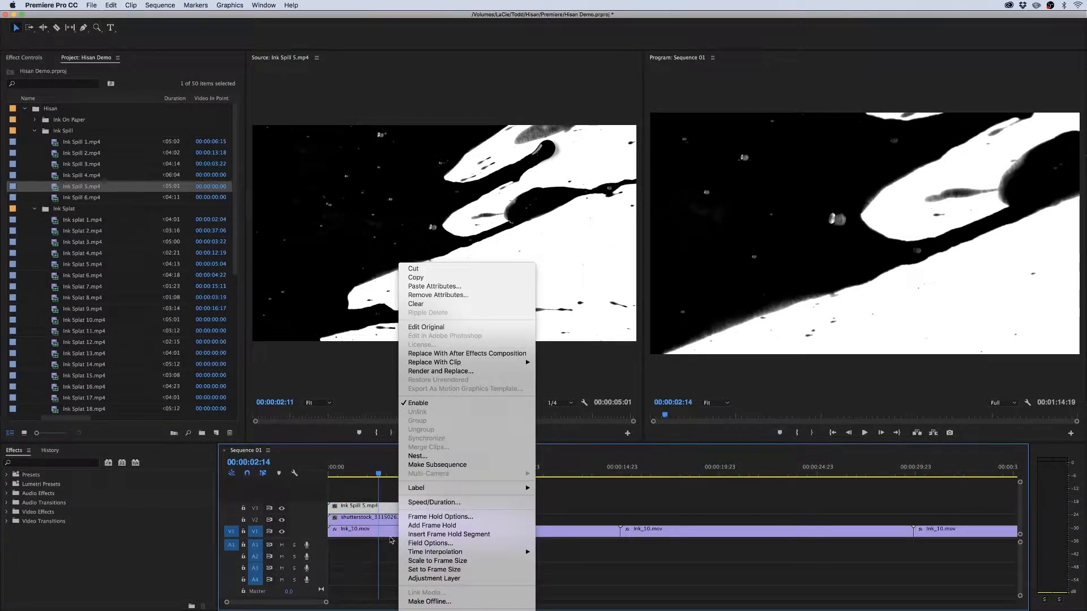
{"action": "left_click", "coordinate": [420, 564]}
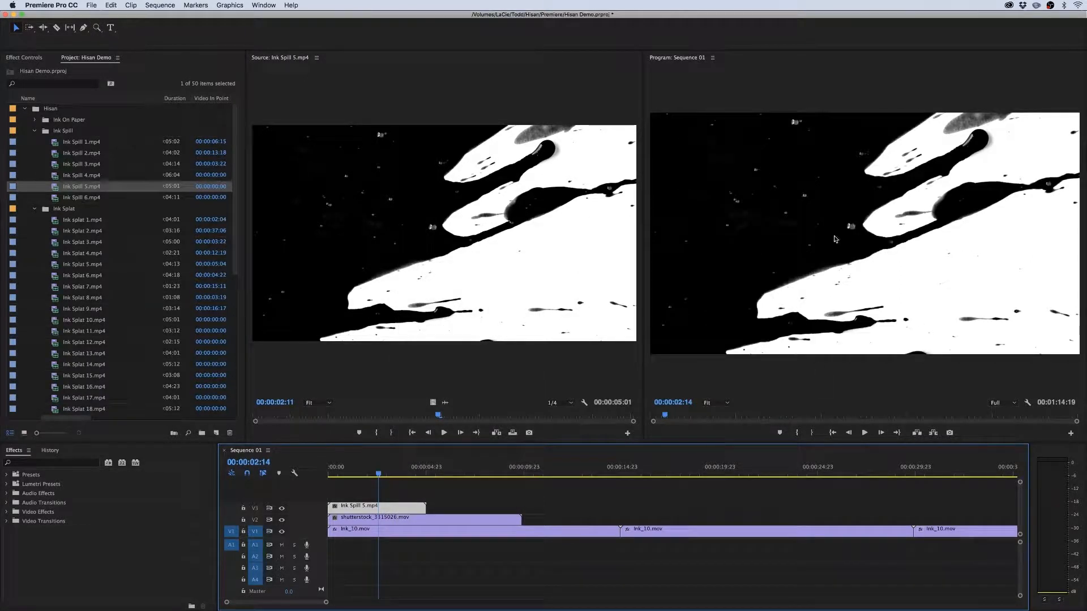
{"action": "left_click", "coordinate": [417, 565]}
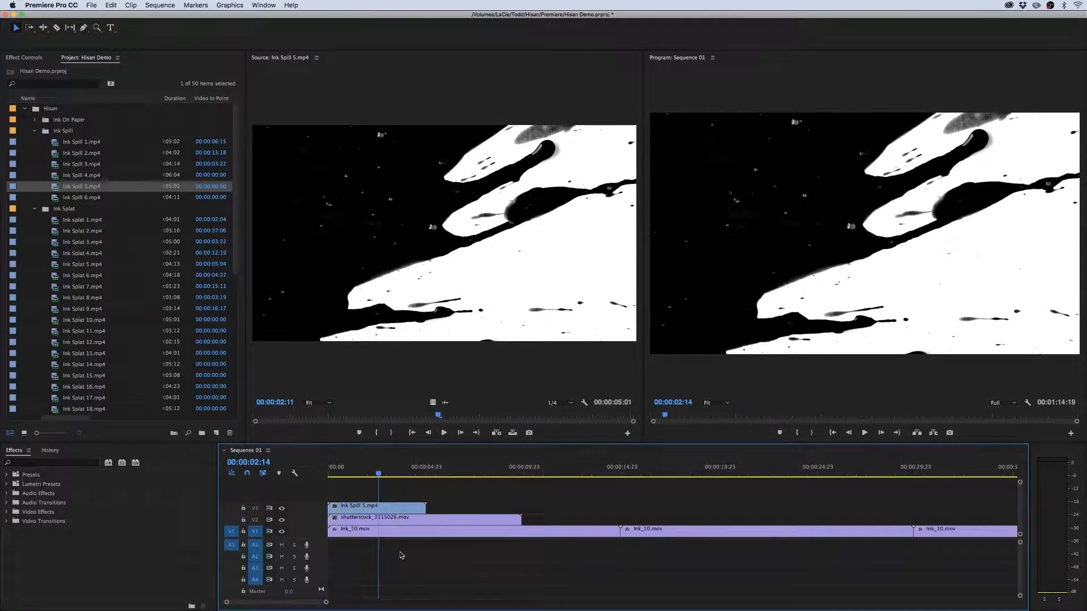
{"action": "left_click", "coordinate": [368, 510]}
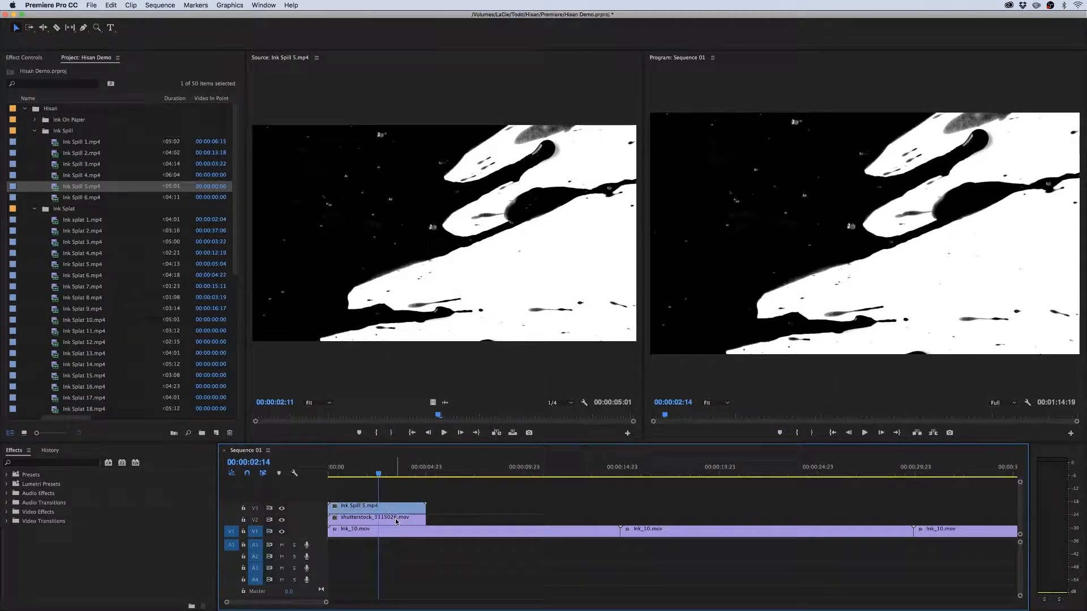
{"action": "left_click", "coordinate": [397, 522]}
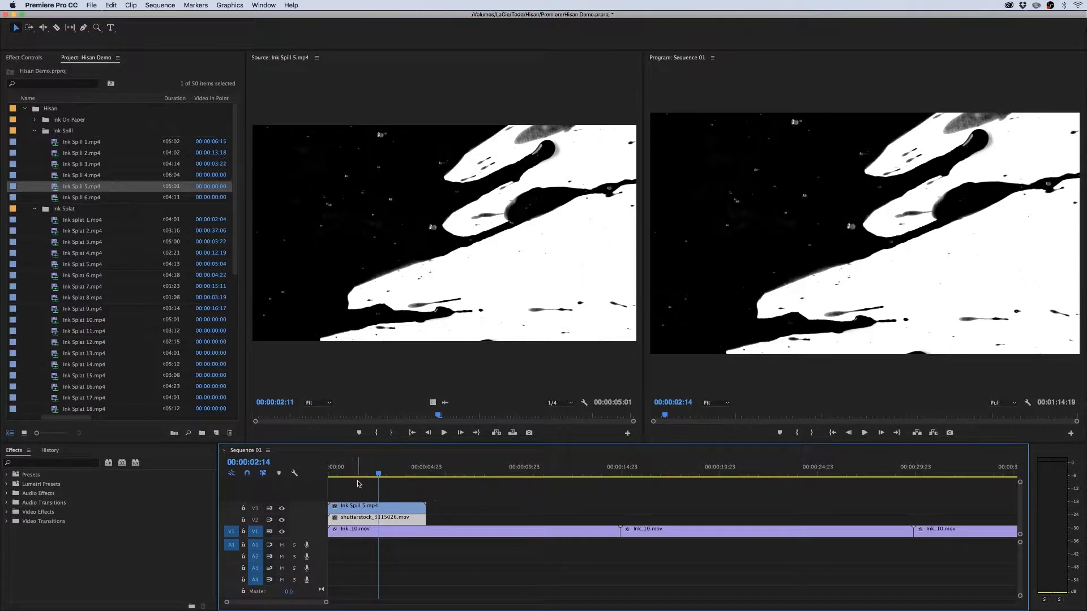
- Find the Track Matte Key effect, apply it to the guitarist clip on V2 and show the effect's settings
{"action": "left_click", "coordinate": [77, 463]}
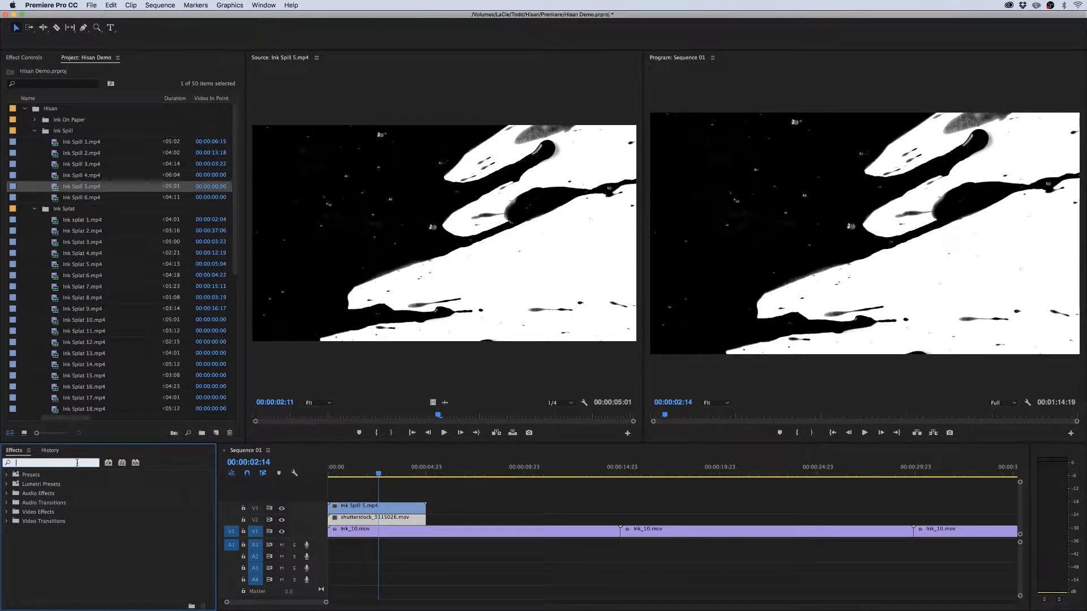
{"action": "type", "text": "track matte"}
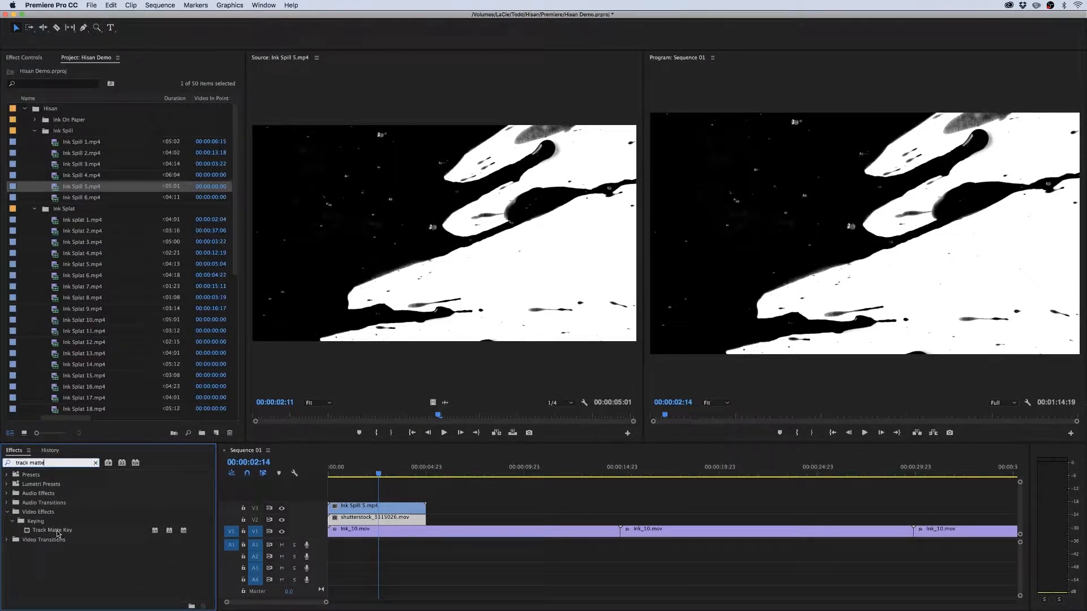
{"action": "left_click_drag", "start_coordinate": [58, 533], "coordinate": [360, 520]}
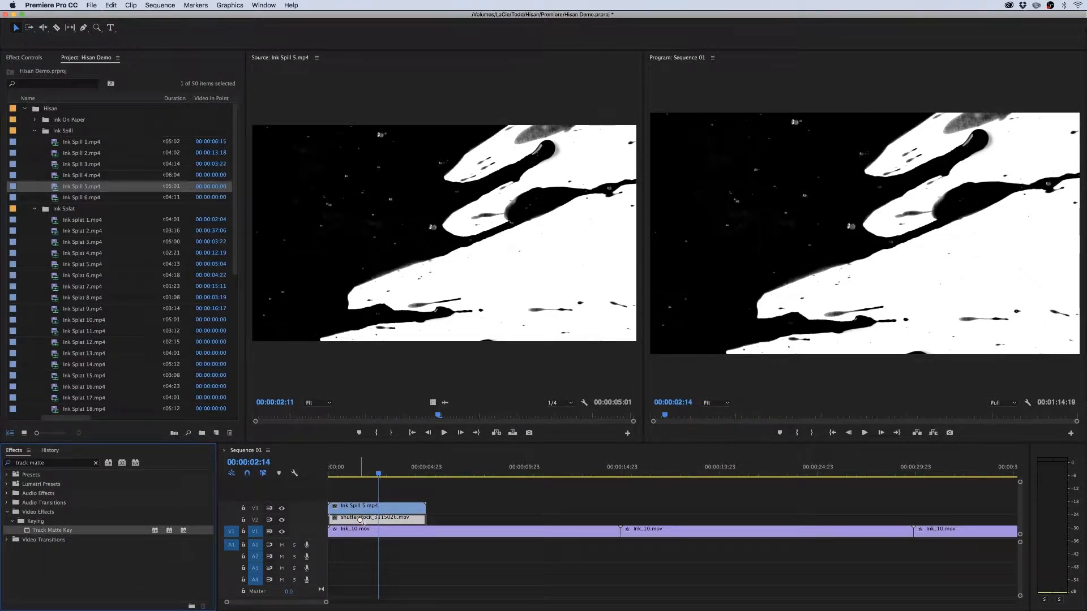
{"action": "left_click", "coordinate": [23, 58]}
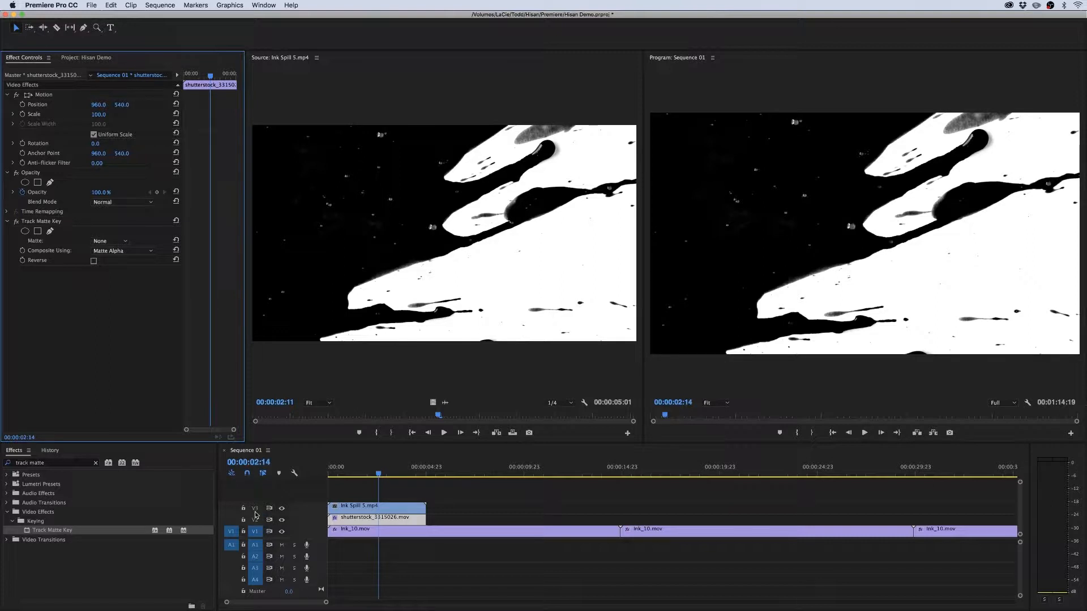
- Set the guitarist clip's Track Matte Key to matte Video 3, composite using Matte Luma with Reverse enabled, and preview it
{"action": "left_click", "coordinate": [120, 242]}
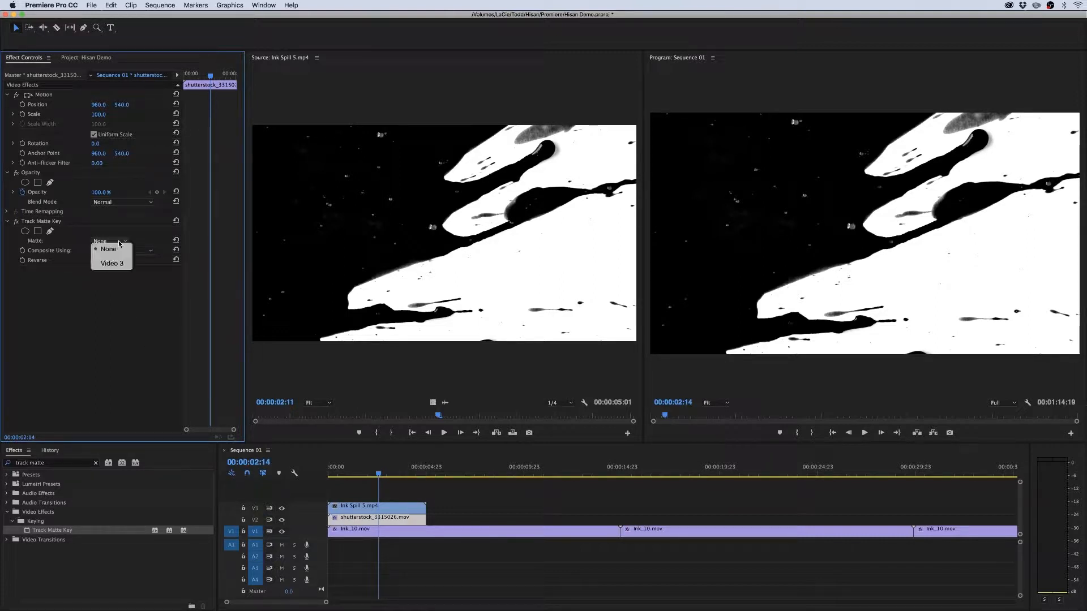
{"action": "left_click", "coordinate": [118, 265]}
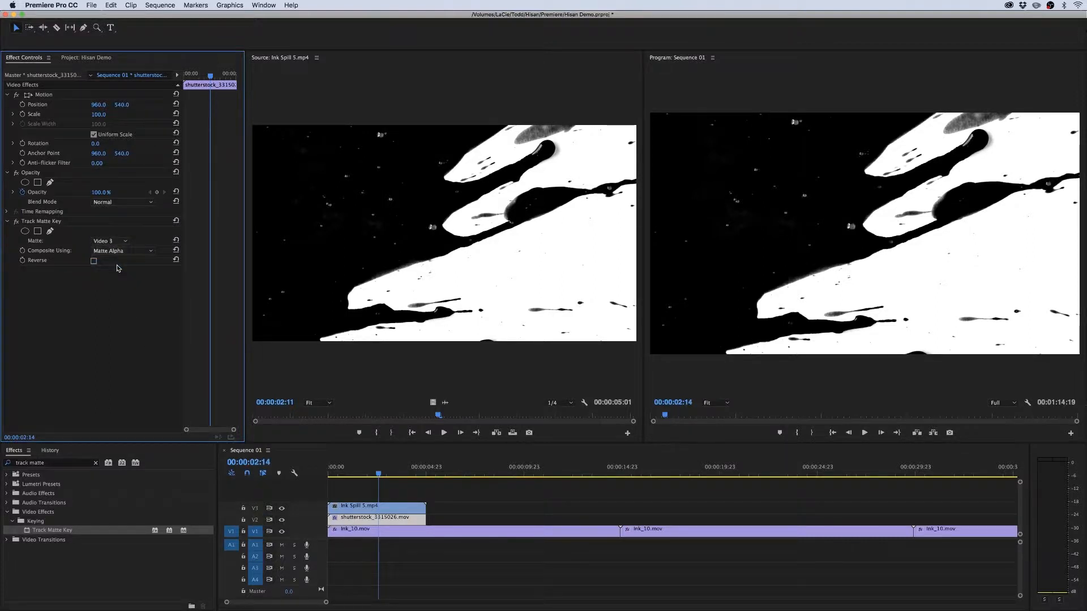
{"action": "left_click", "coordinate": [117, 251]}
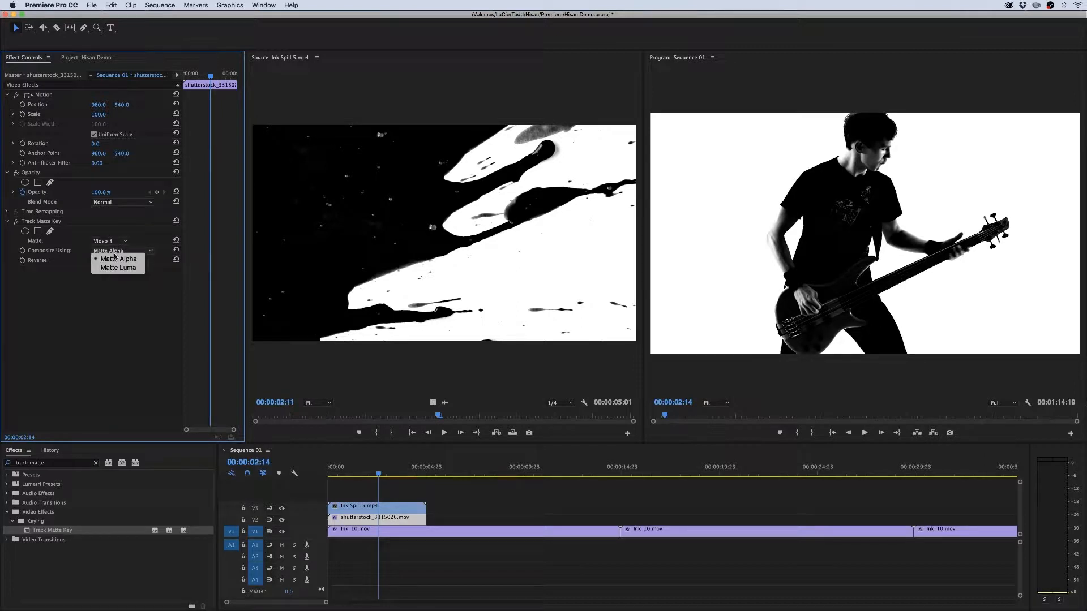
{"action": "left_click", "coordinate": [115, 267]}
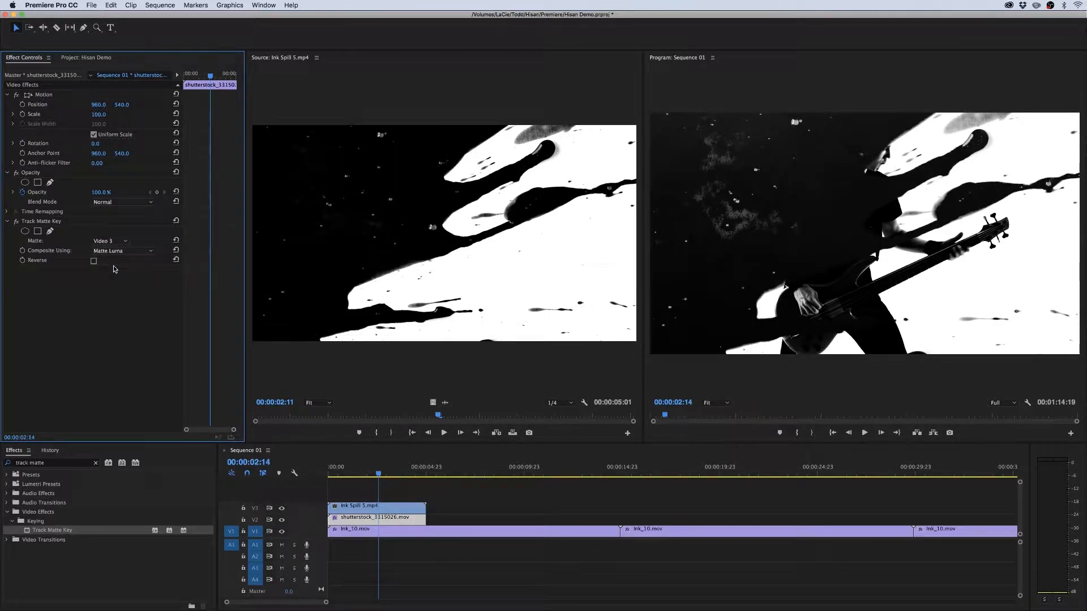
{"action": "left_click", "coordinate": [93, 261]}
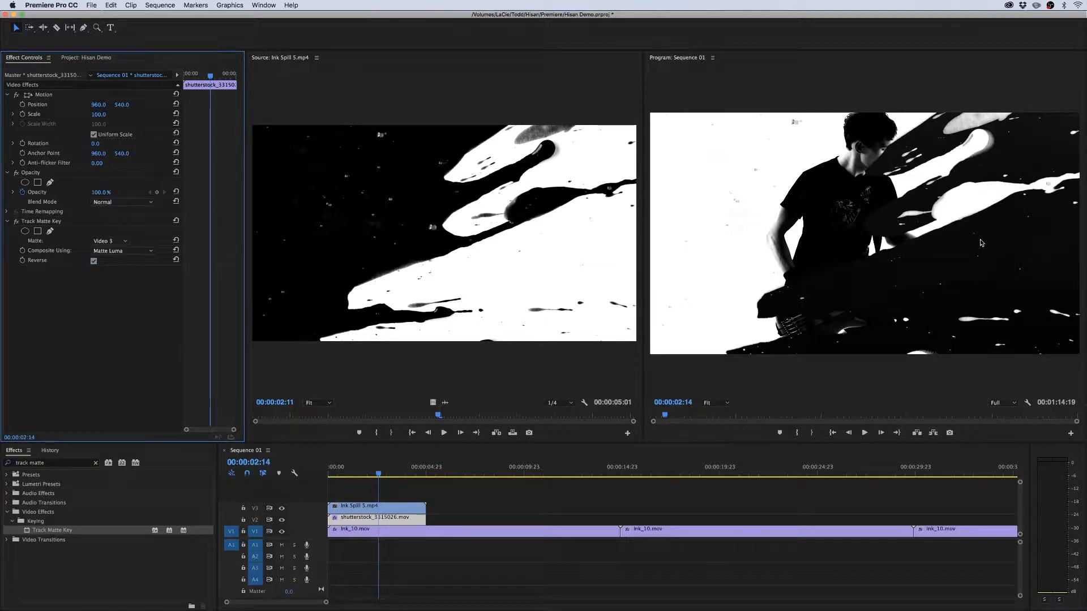
{"action": "left_click", "coordinate": [425, 472]}
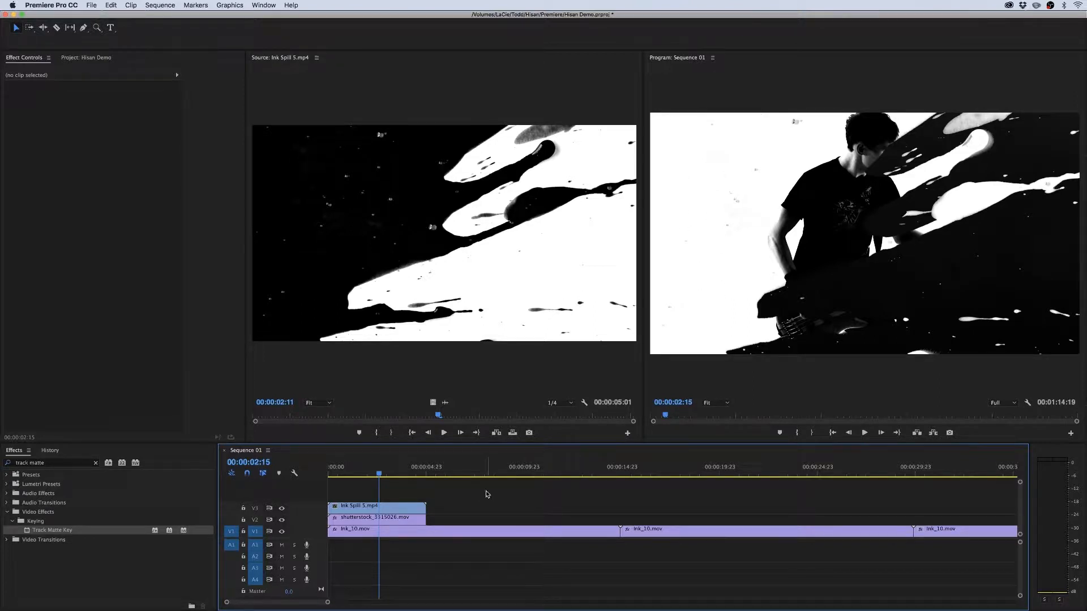
- Remove the Track Matte Key effect from the guitarist clip on V2
{"action": "left_click", "coordinate": [397, 520]}
{"action": "left_click", "coordinate": [404, 485]}
{"action": "left_click", "coordinate": [397, 520]}
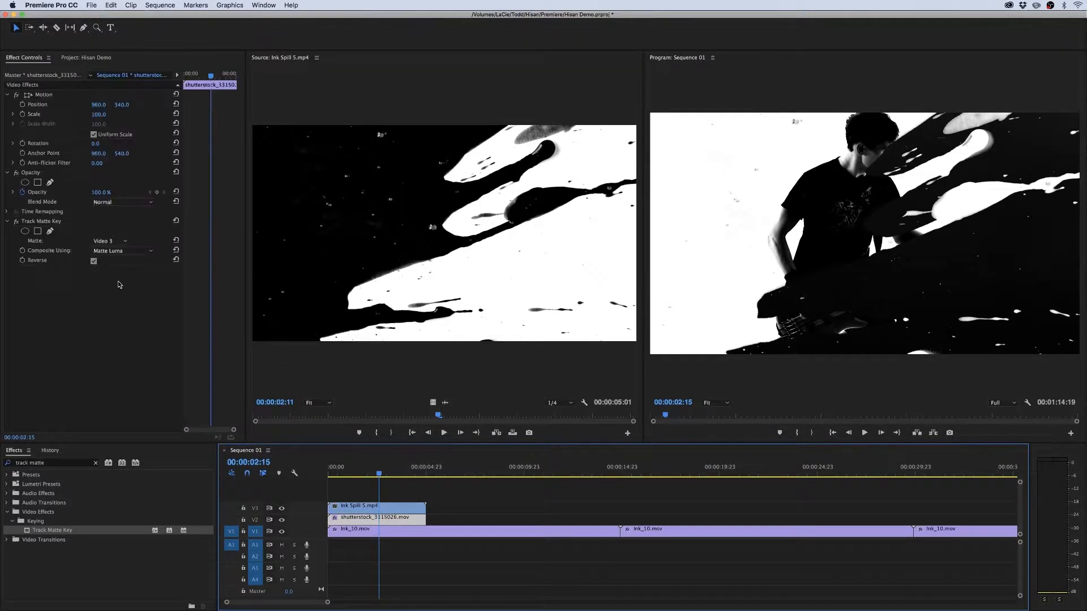
{"action": "left_click", "coordinate": [49, 225]}
{"action": "key", "text": "Delete"}
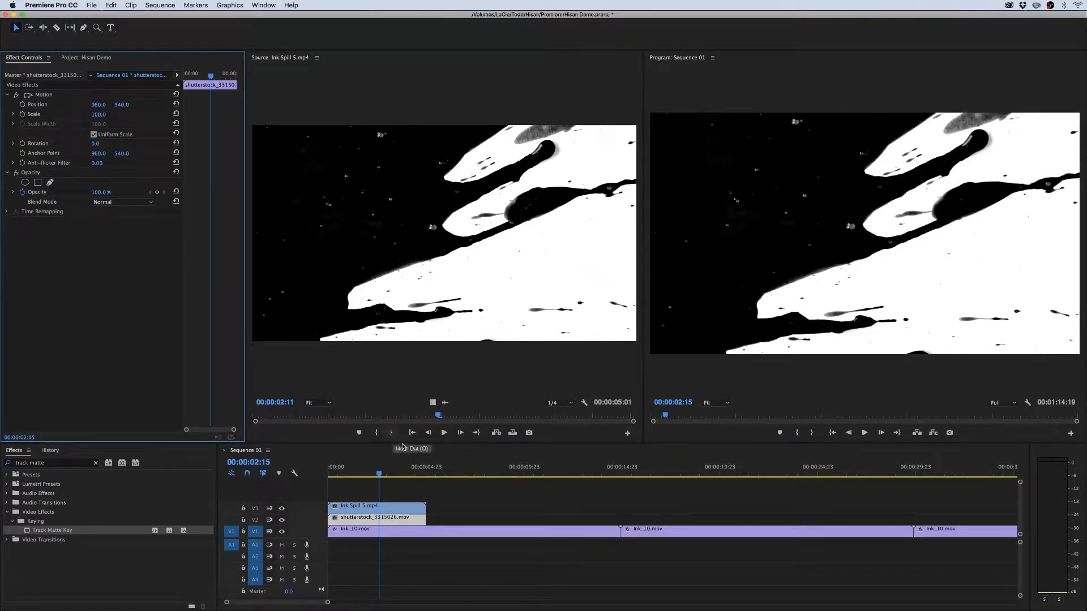
- Hide track V3 and shift the guitarist clip on V2 horizontally to position 677, 540
{"action": "right_click", "coordinate": [393, 522]}
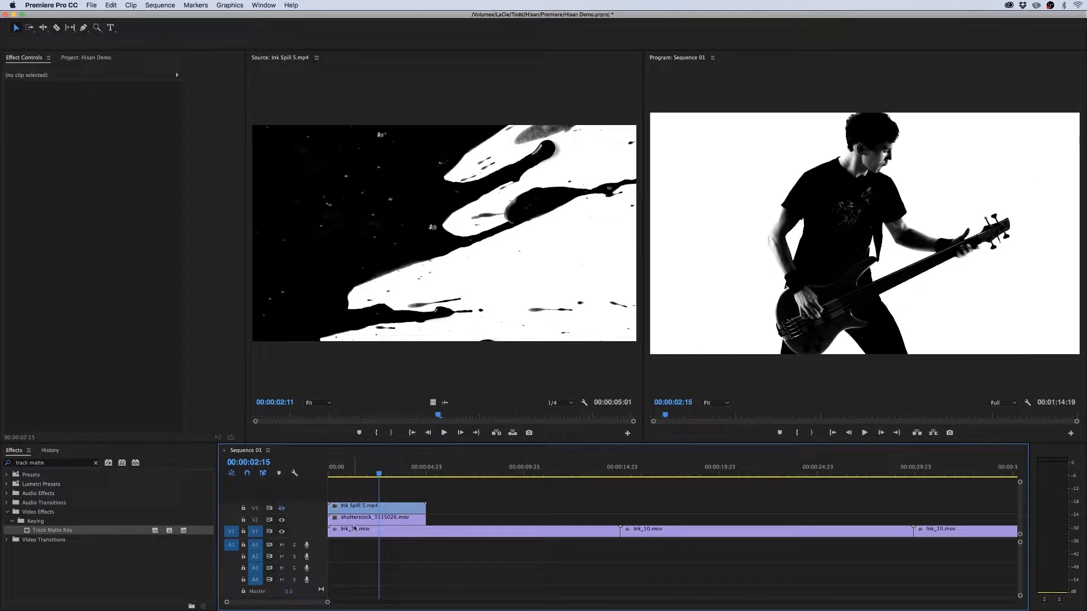
{"action": "left_click", "coordinate": [354, 518]}
{"action": "mouse_move", "coordinate": [98, 111]}
{"action": "left_mouse_down"}
{"action": "mouse_move", "coordinate": [42, 110]}
{"action": "mouse_move", "coordinate": [115, 105]}
{"action": "left_mouse_up"}
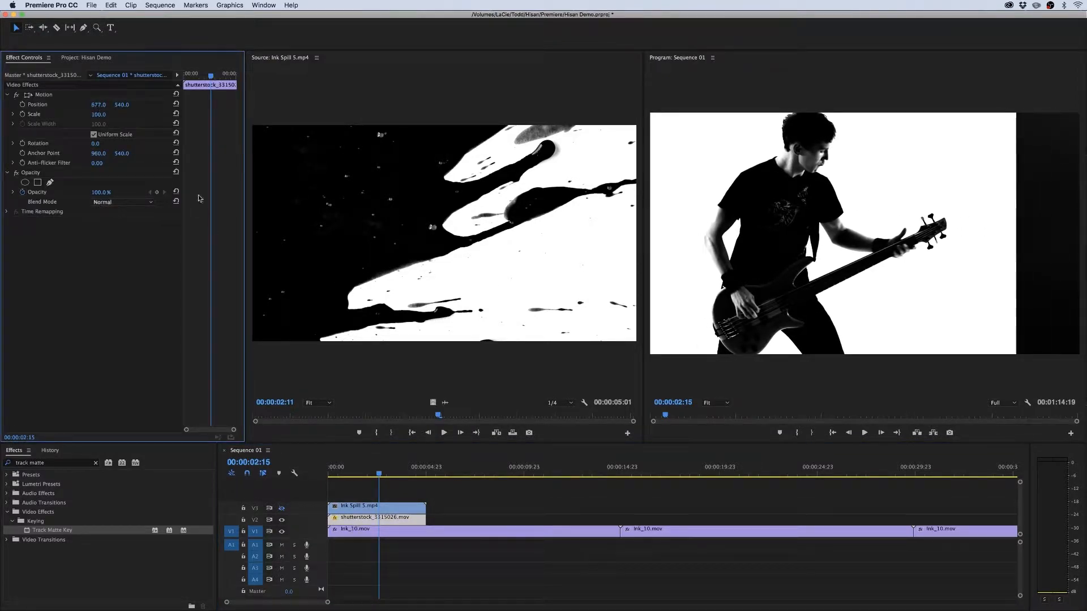
{"action": "left_click", "coordinate": [472, 517]}
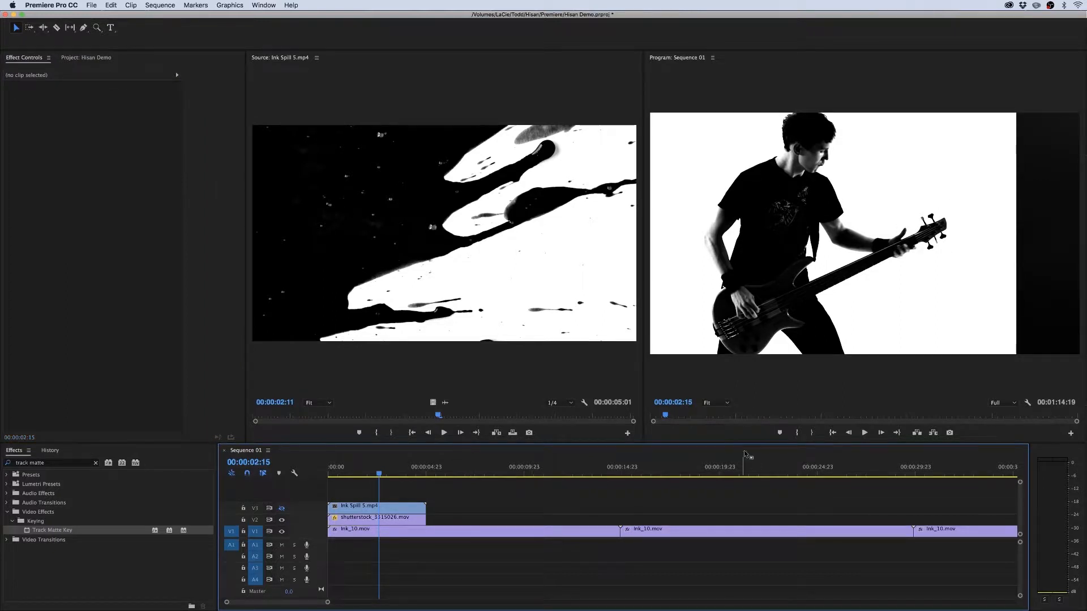
- Nest the repositioned guitarist clip as Nested Sequence 02 and make track V3 visible again
{"action": "right_click", "coordinate": [371, 522]}
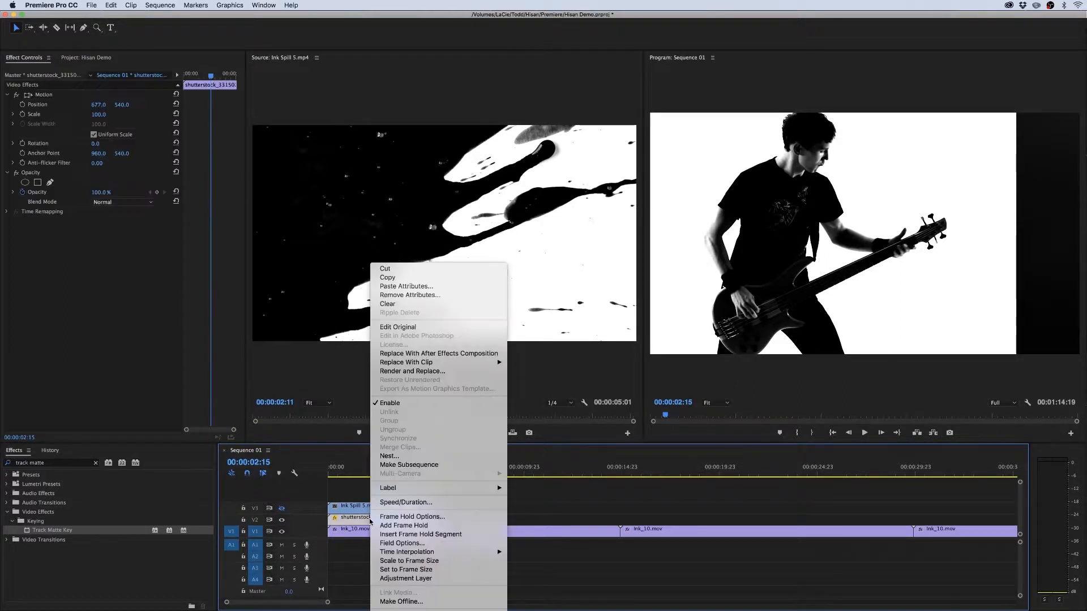
{"action": "left_click", "coordinate": [388, 456]}
{"action": "left_click", "coordinate": [563, 334]}
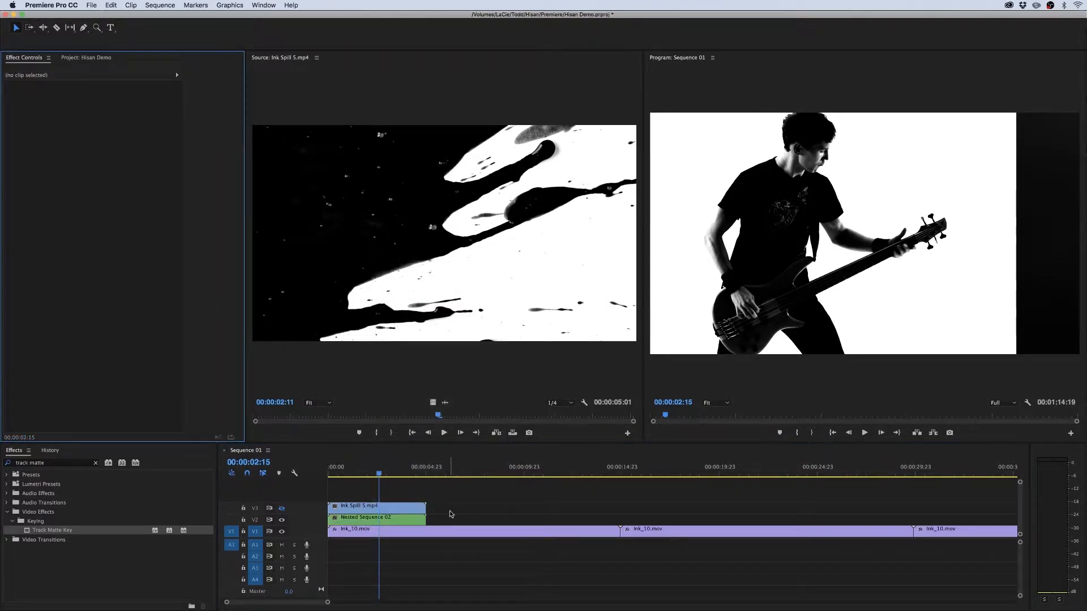
{"action": "left_click", "coordinate": [281, 508]}
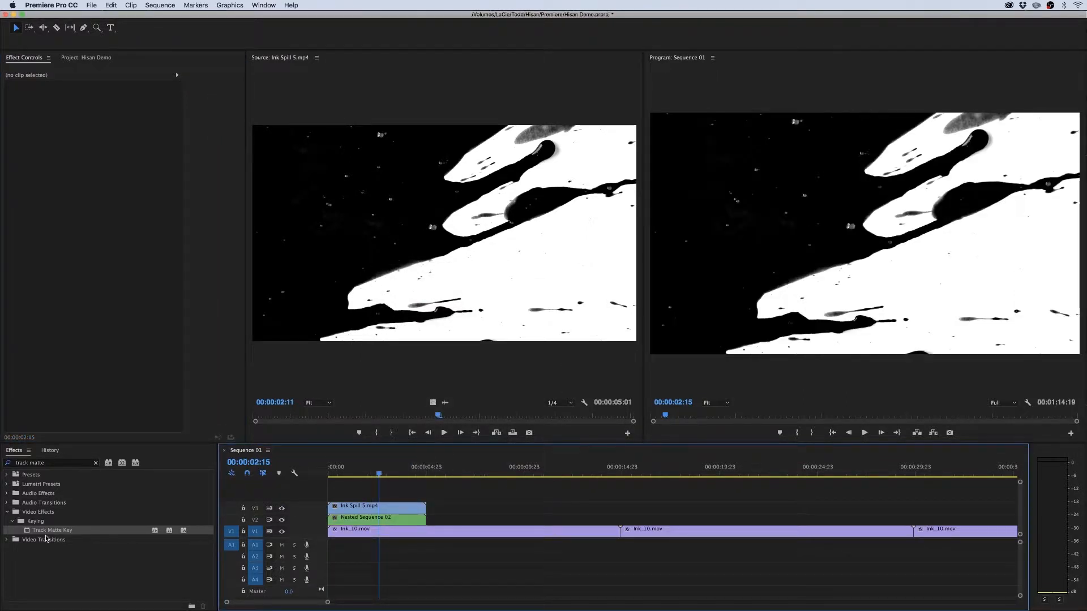
- Apply Track Matte Key to the nested sequence on V2 with matte Video 3, Matte Luma compositing and Reverse enabled
{"action": "left_click_drag", "start_coordinate": [48, 531], "coordinate": [405, 520]}
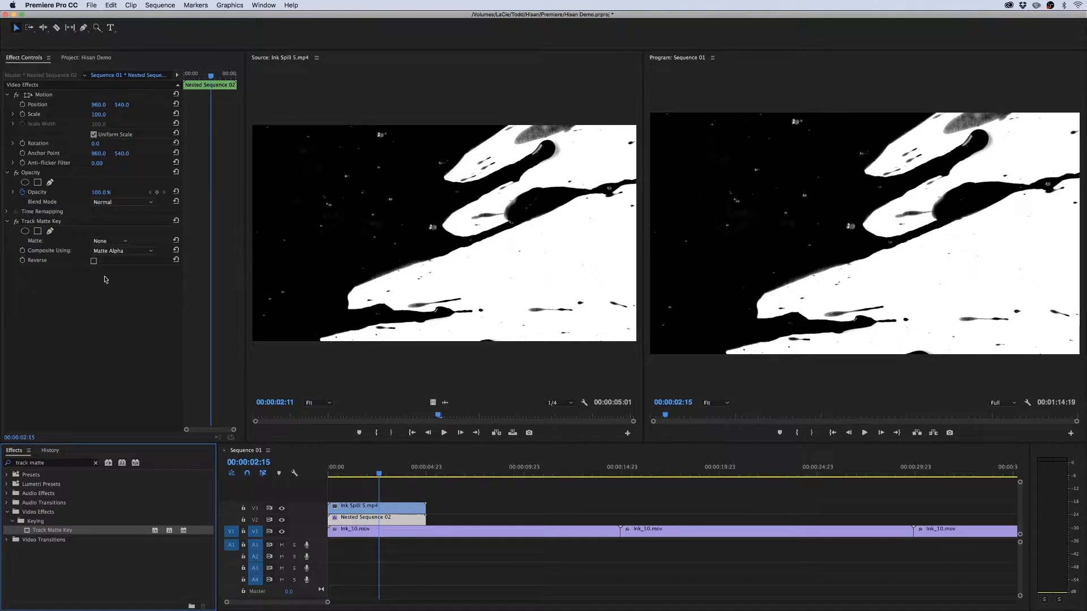
{"action": "left_click", "coordinate": [110, 241]}
{"action": "left_click", "coordinate": [110, 266]}
{"action": "left_click", "coordinate": [113, 251]}
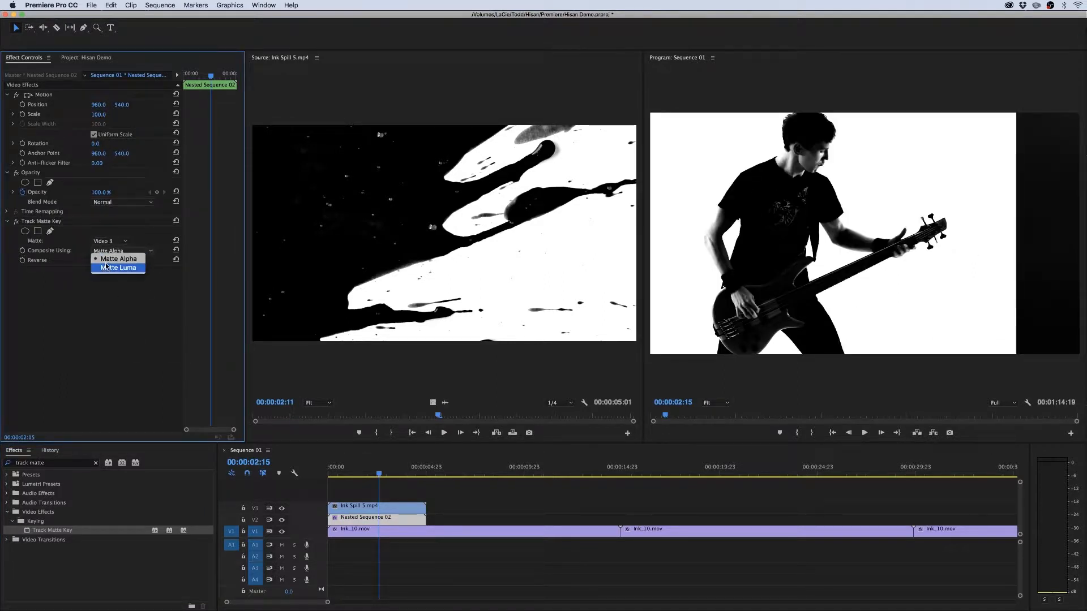
{"action": "left_click", "coordinate": [117, 268]}
{"action": "left_click", "coordinate": [94, 261]}
- Scrub and play back the start of the sequence to check the ink reveal over the repositioned guitarist
{"action": "mouse_move", "coordinate": [371, 473]}
{"action": "left_mouse_down"}
{"action": "mouse_move", "coordinate": [325, 473]}
{"action": "mouse_move", "coordinate": [400, 473]}
{"action": "mouse_move", "coordinate": [329, 474]}
{"action": "mouse_move", "coordinate": [384, 508]}
{"action": "left_mouse_up"}
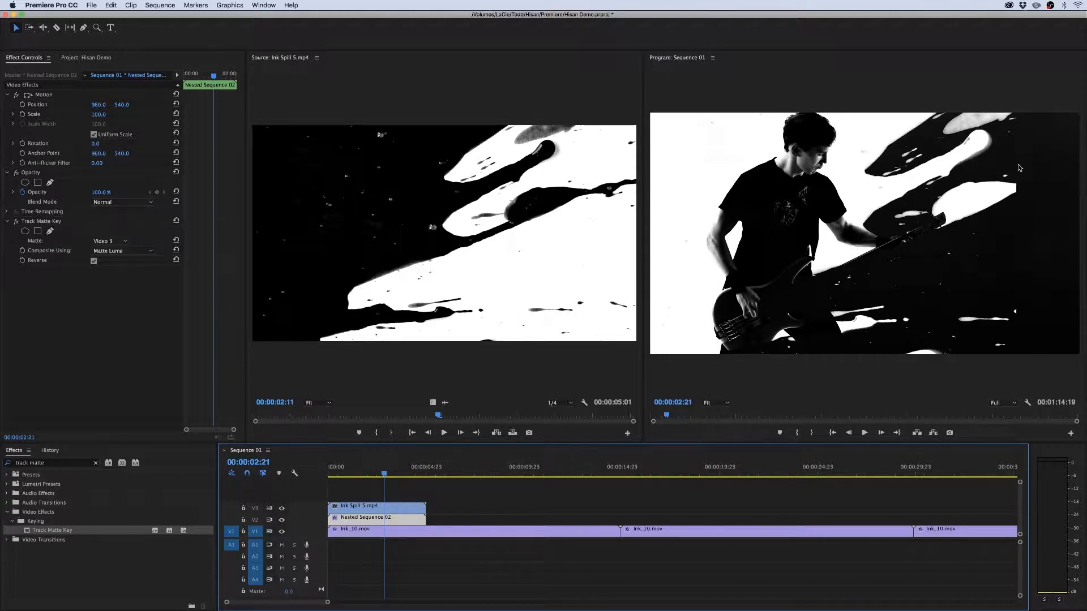
{"action": "left_click", "coordinate": [460, 518]}
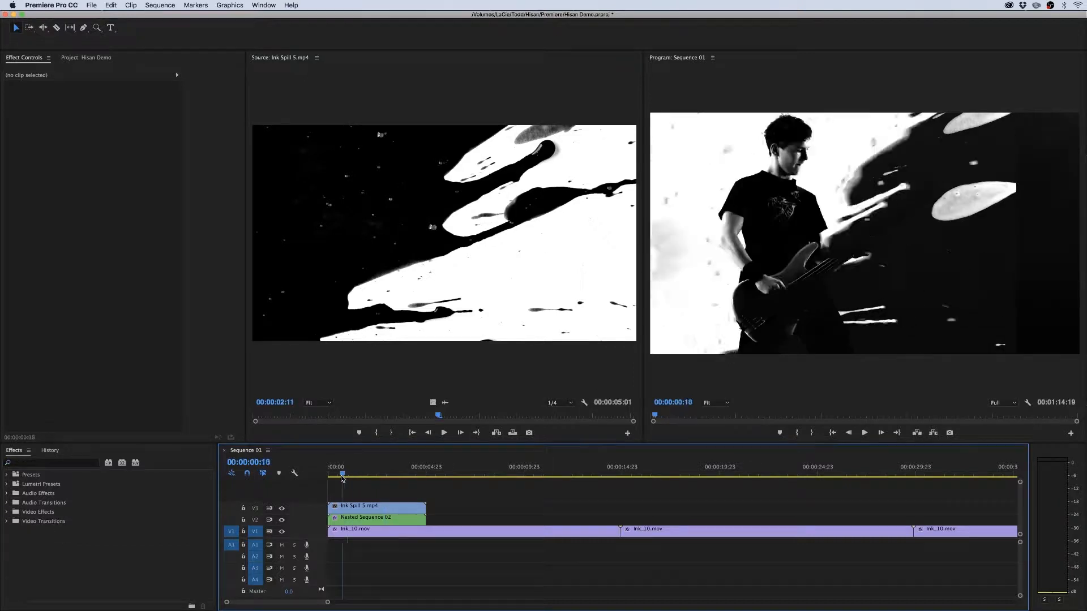
{"action": "left_click_drag", "start_coordinate": [340, 482], "coordinate": [335, 486]}
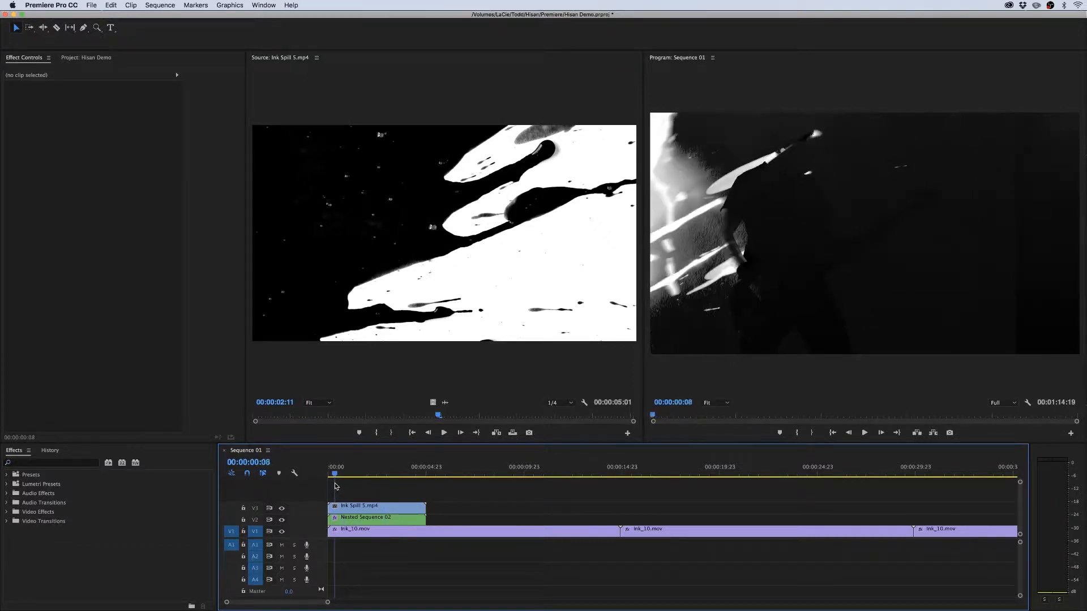
{"action": "key", "text": "space"}
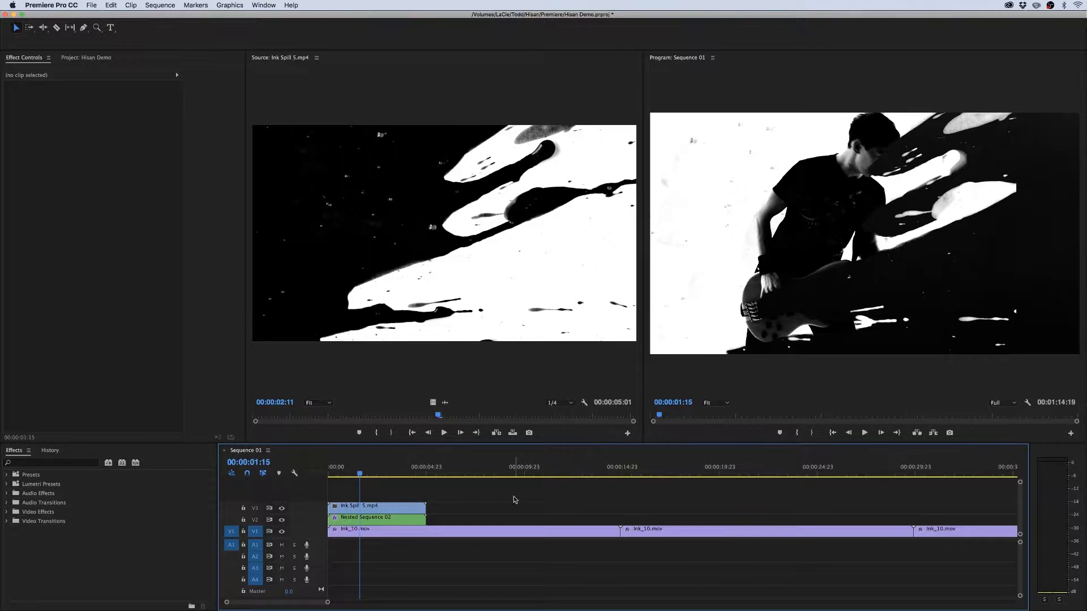
- Open the nested guitarist sequence and create a white (FFFFFF) color matte at 1920 × 1080, 23.976 fps, with the default name
{"action": "double_click", "coordinate": [388, 524]}
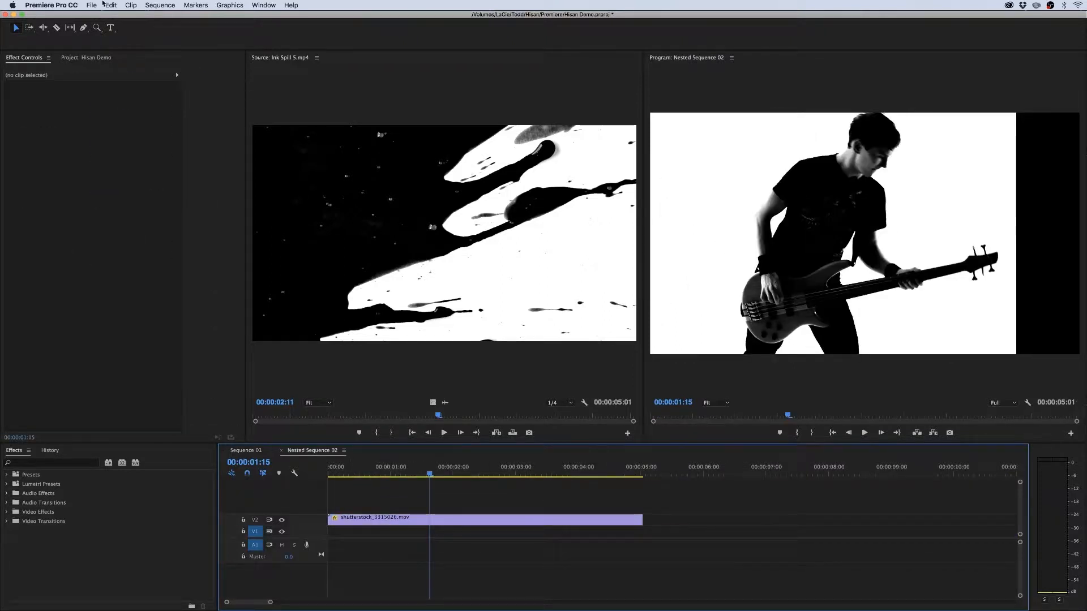
{"action": "left_click", "coordinate": [84, 58]}
{"action": "left_click", "coordinate": [215, 432]}
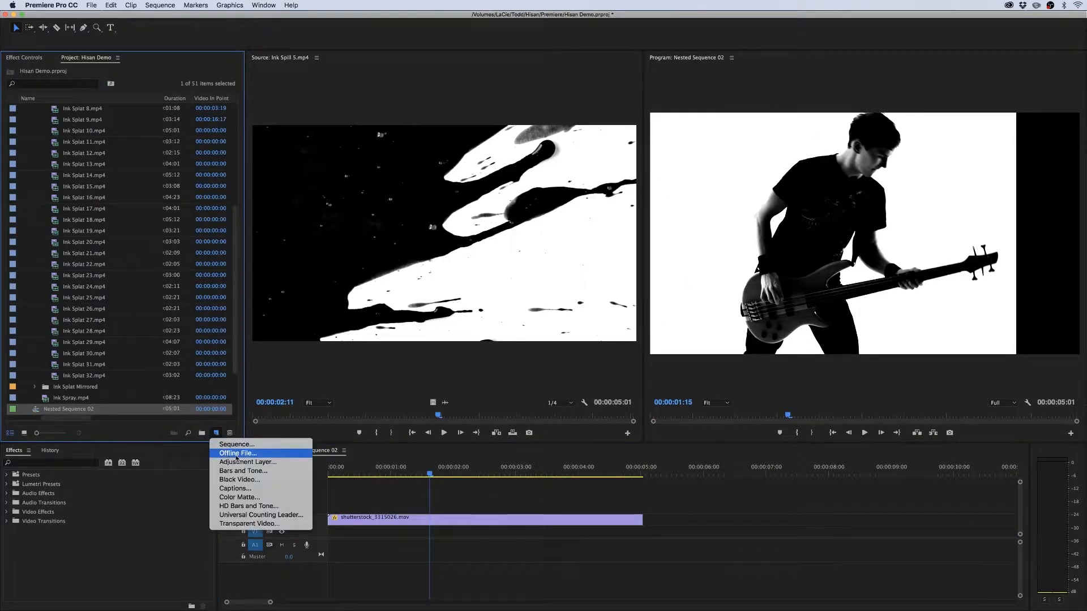
{"action": "left_click", "coordinate": [235, 498]}
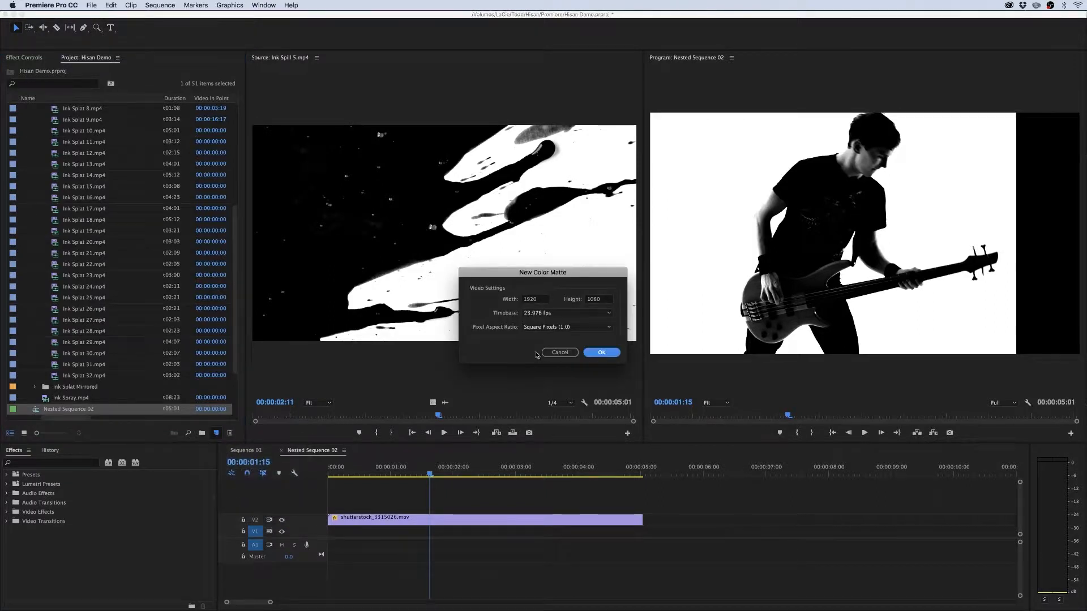
{"action": "left_click", "coordinate": [600, 352]}
{"action": "left_click", "coordinate": [689, 282]}
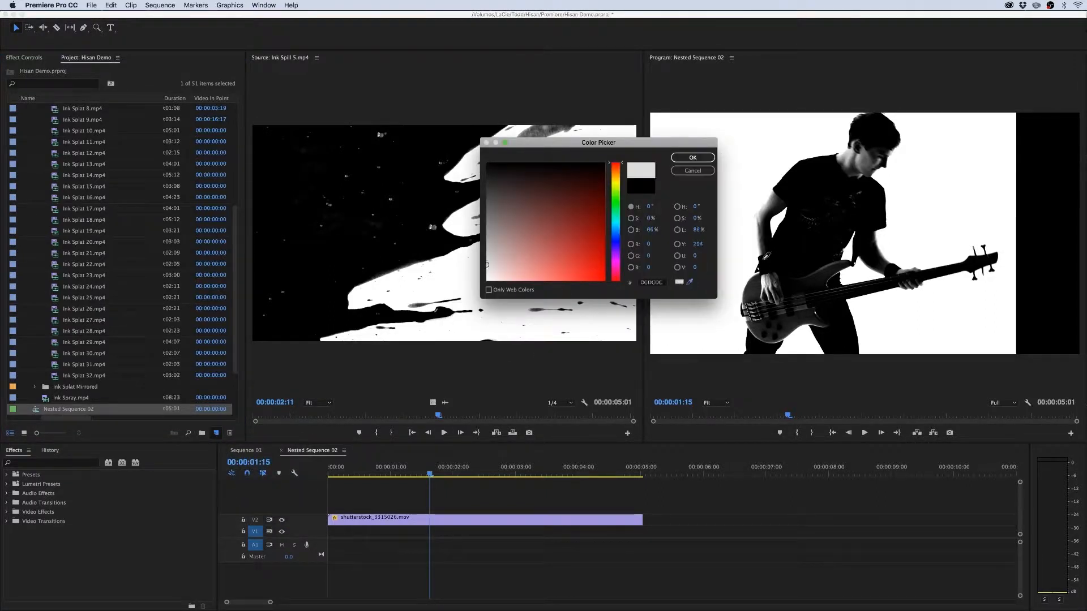
{"action": "left_click", "coordinate": [901, 207]}
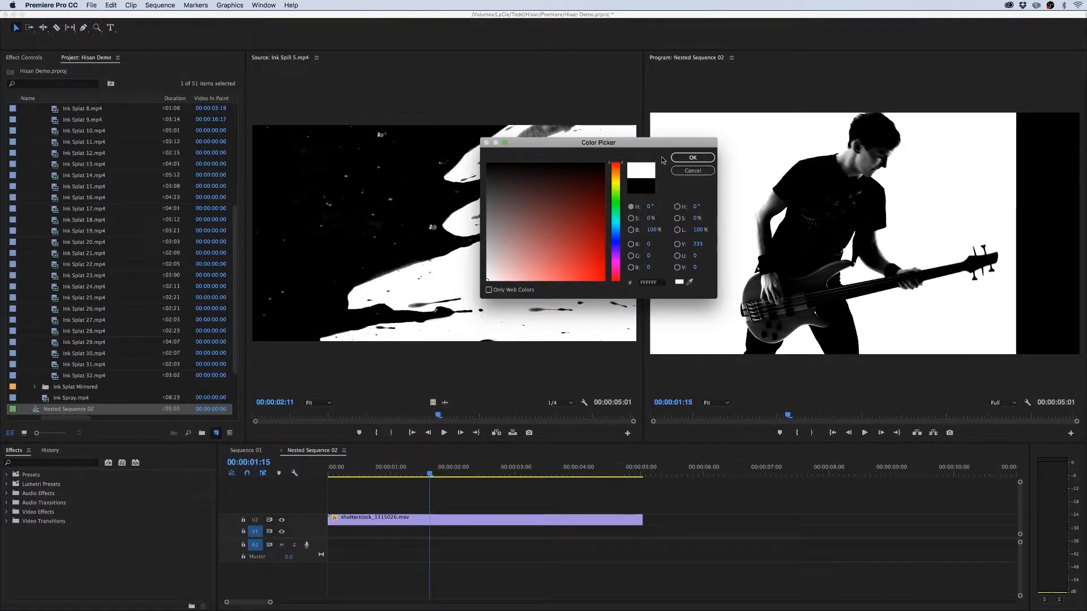
{"action": "left_click", "coordinate": [692, 158]}
{"action": "key", "text": "Return"}
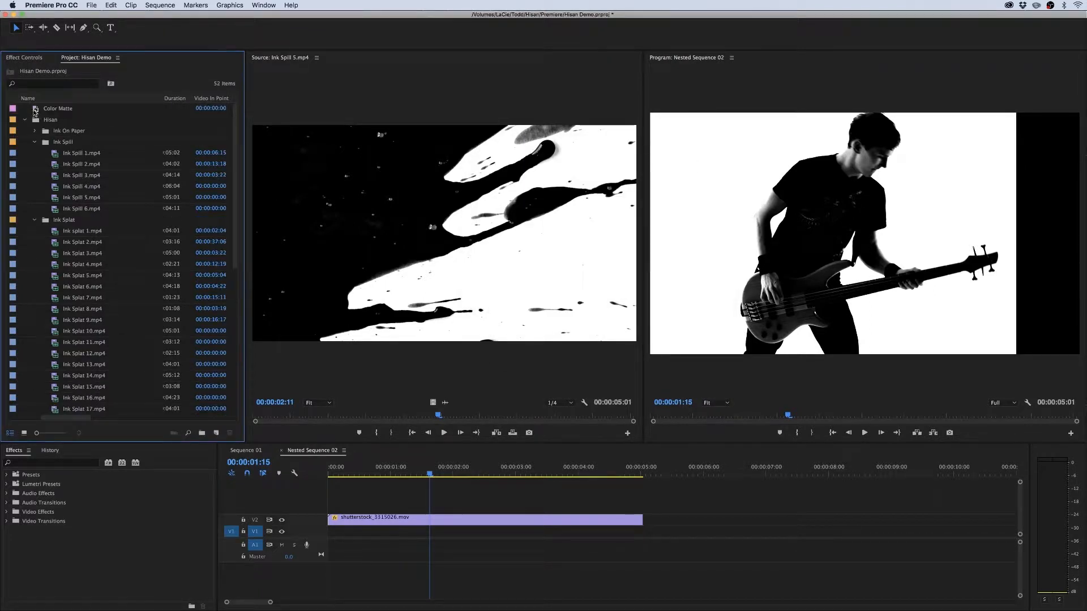
- Place the white color matte on V1 beneath the guitarist clip, match their lengths, and check the result in Sequence 01
{"action": "left_click_drag", "start_coordinate": [36, 109], "coordinate": [327, 533]}
{"action": "left_click_drag", "start_coordinate": [640, 531], "coordinate": [647, 532]}
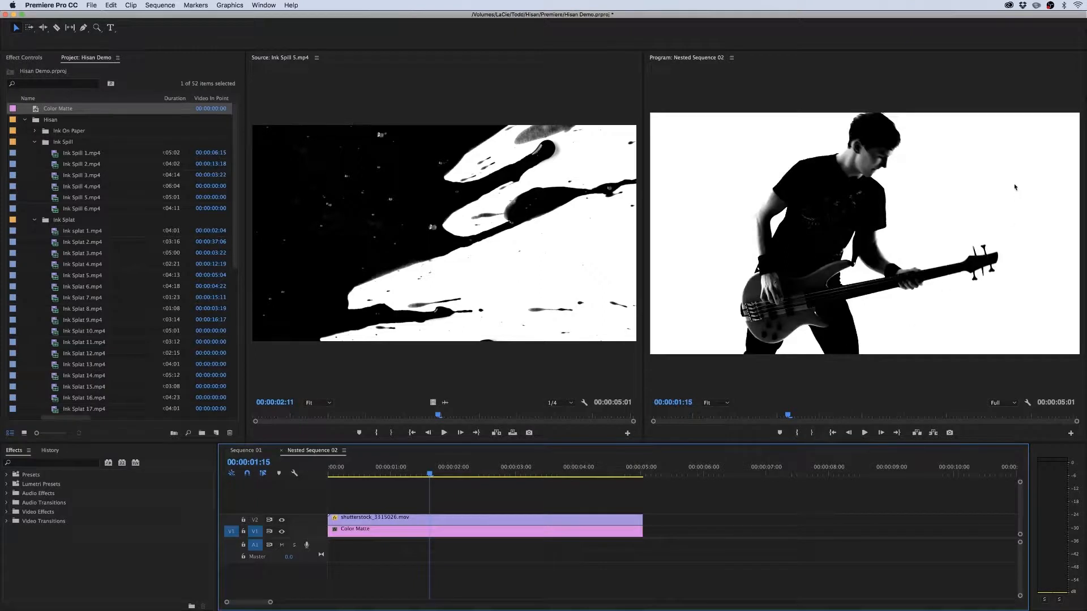
{"action": "left_click", "coordinate": [246, 450]}
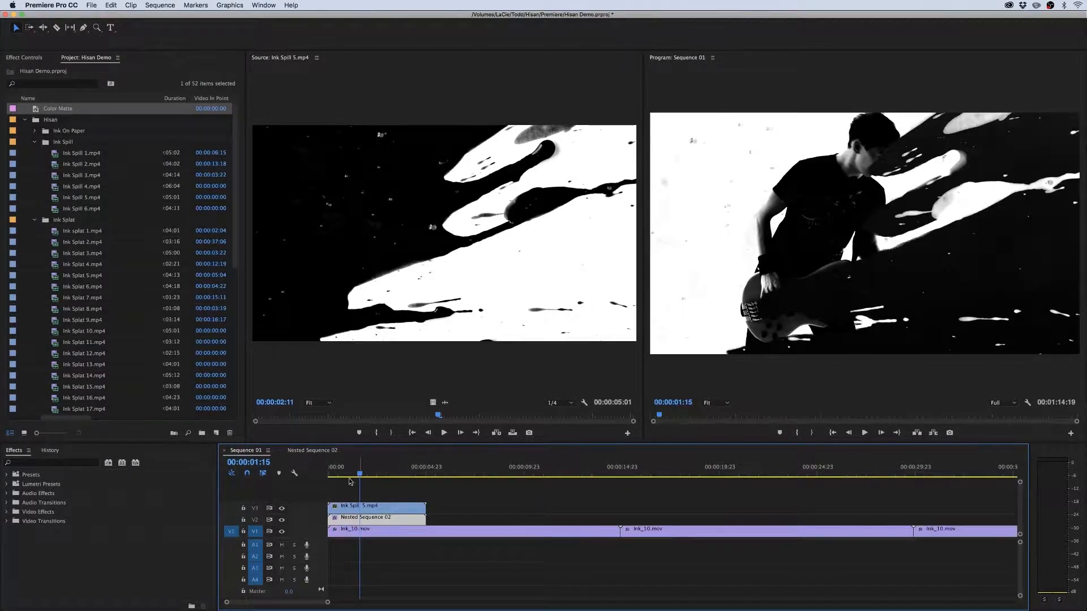
{"action": "left_click_drag", "start_coordinate": [361, 474], "coordinate": [403, 483]}
{"action": "left_click", "coordinate": [455, 504]}
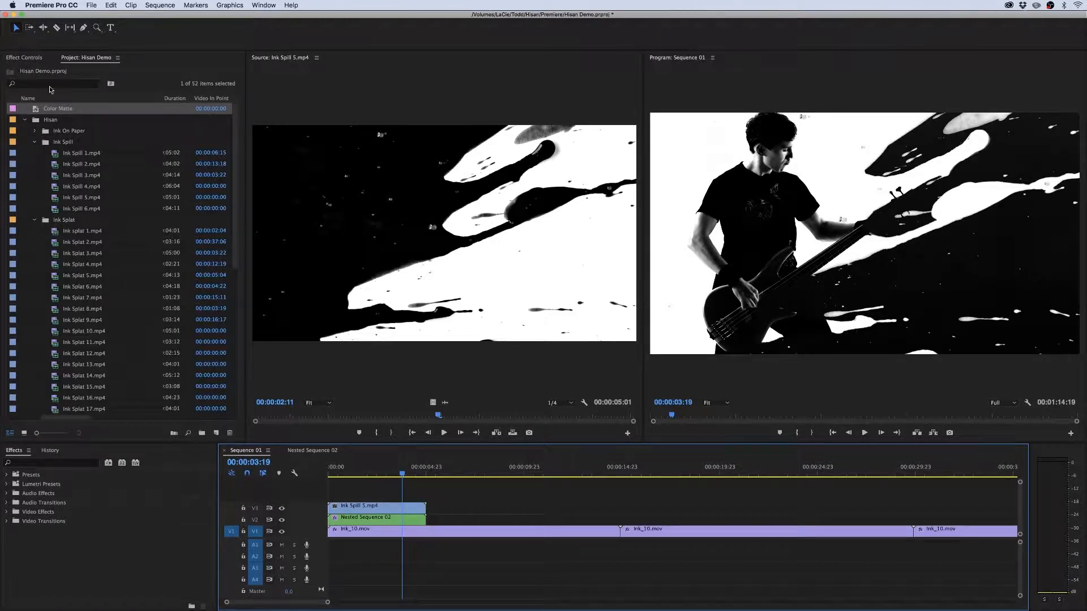
- Preview the singer clip shutterstock_4400357.mp4 and place it on V4 at the start of Sequence 01, above Ink Spill 5.mp4
{"action": "left_click", "coordinate": [34, 142]}
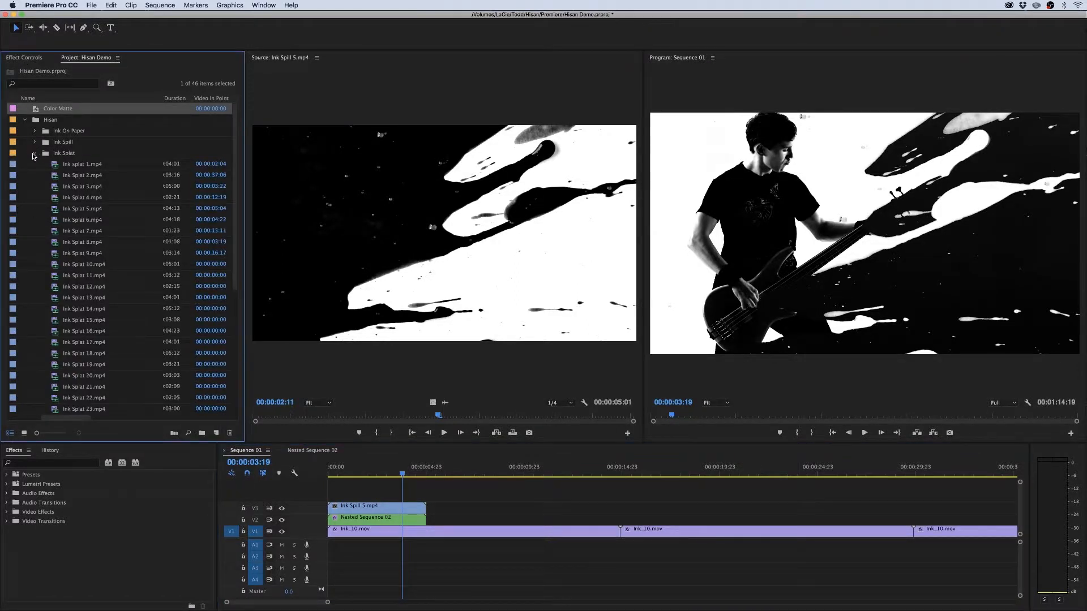
{"action": "left_click", "coordinate": [34, 154]}
{"action": "left_click", "coordinate": [26, 120]}
{"action": "double_click", "coordinate": [50, 166]}
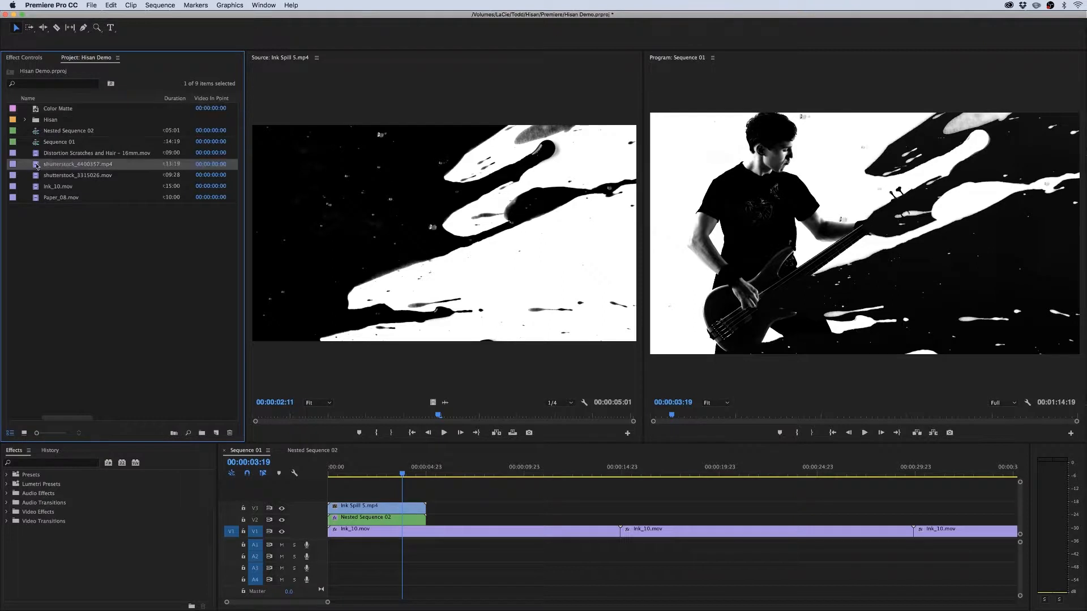
{"action": "left_click_drag", "start_coordinate": [275, 416], "coordinate": [382, 415]}
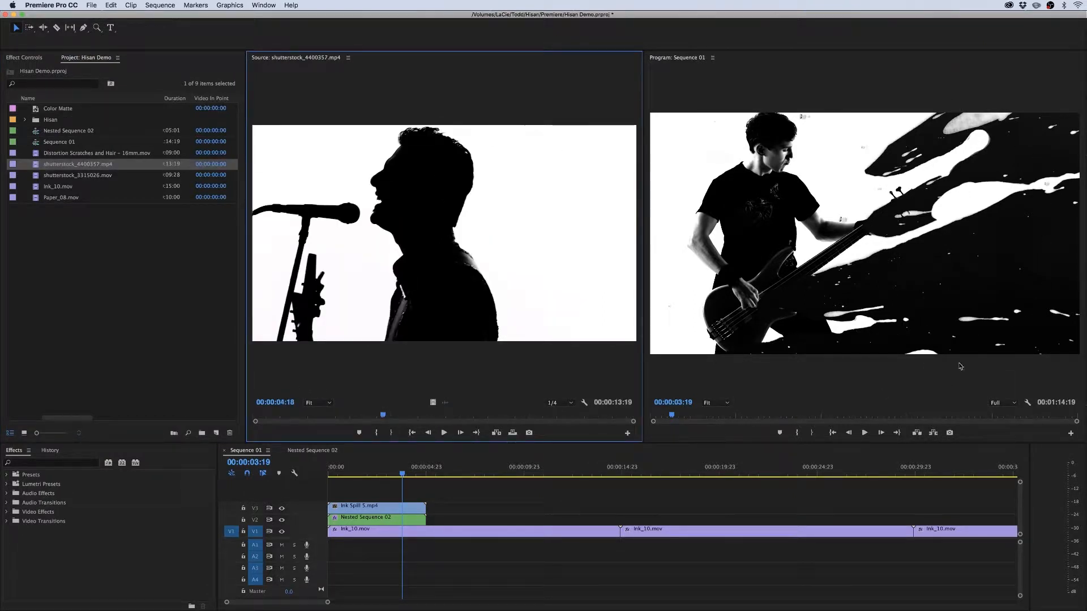
{"action": "left_click_drag", "start_coordinate": [37, 166], "coordinate": [348, 495]}
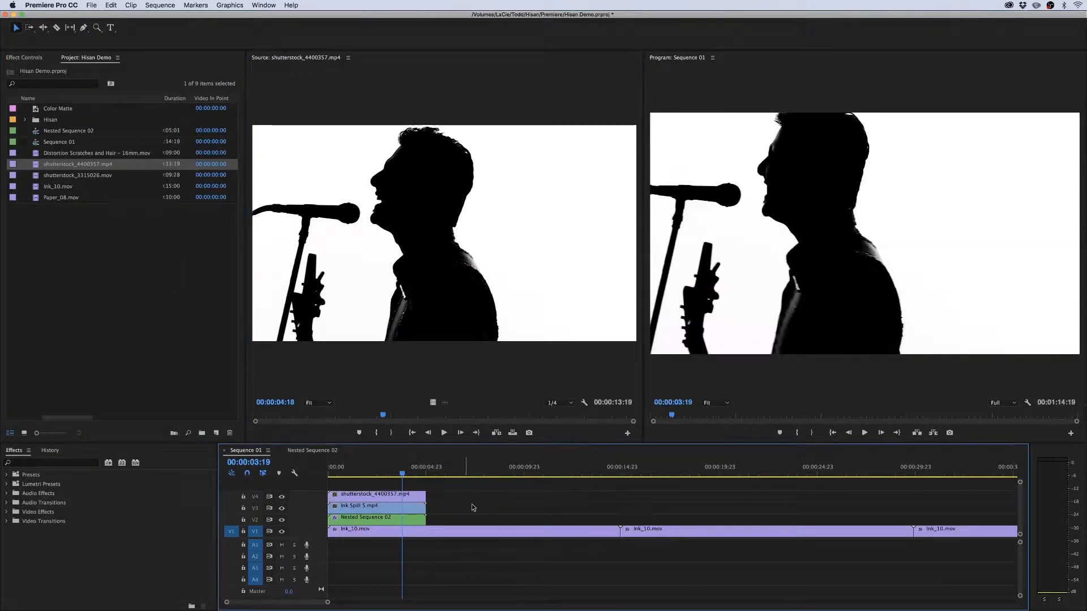
- Apply the Horizontal Flip effect to the singer clip on V4
{"action": "left_click", "coordinate": [51, 464]}
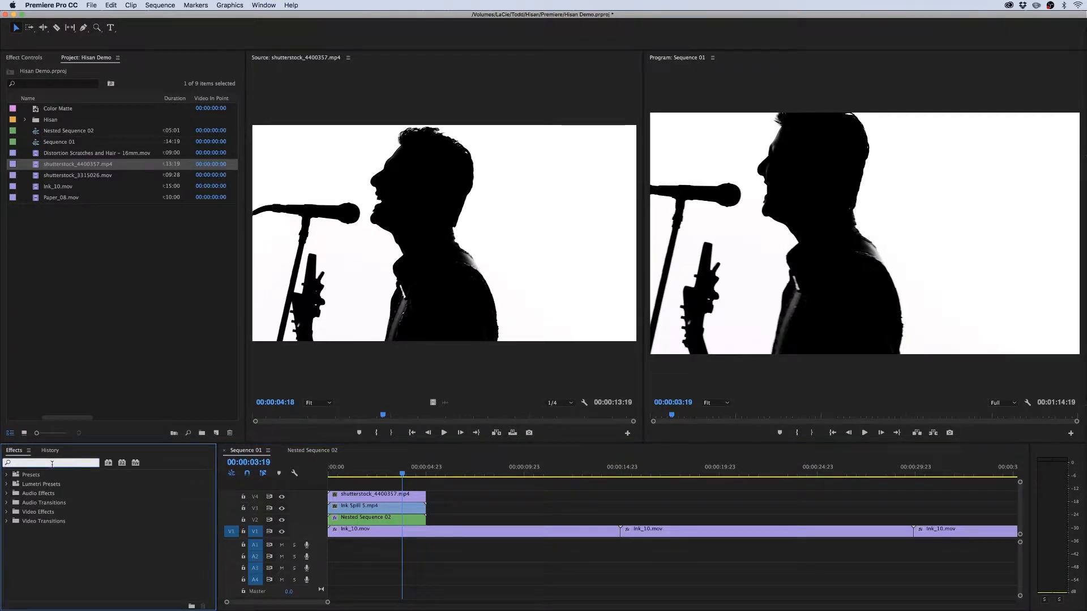
{"action": "type", "text": "horizonta"}
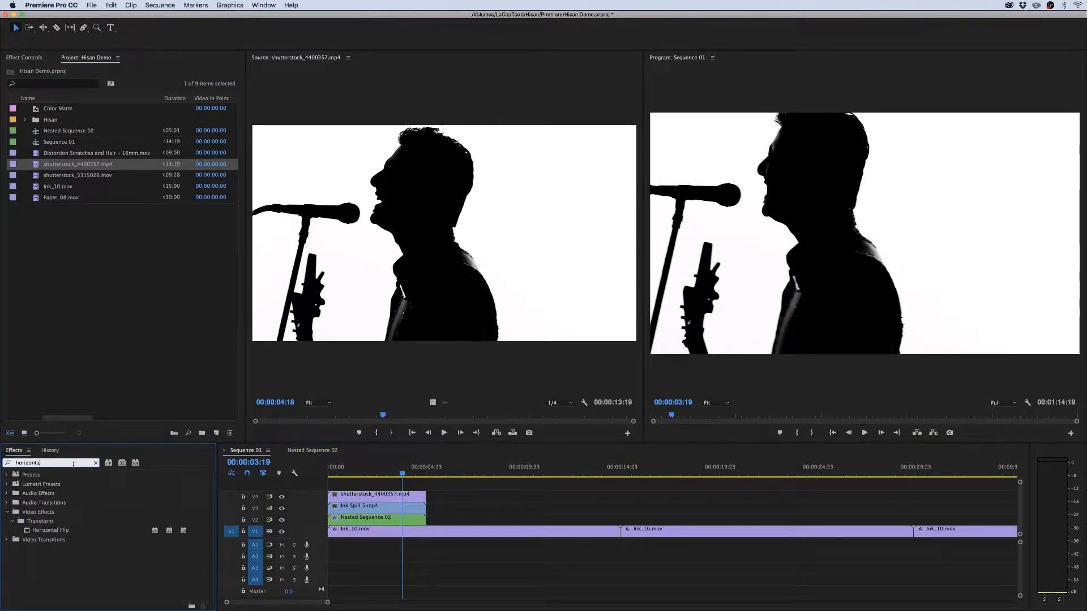
{"action": "left_click_drag", "start_coordinate": [57, 532], "coordinate": [385, 497]}
{"action": "left_click", "coordinate": [446, 509]}
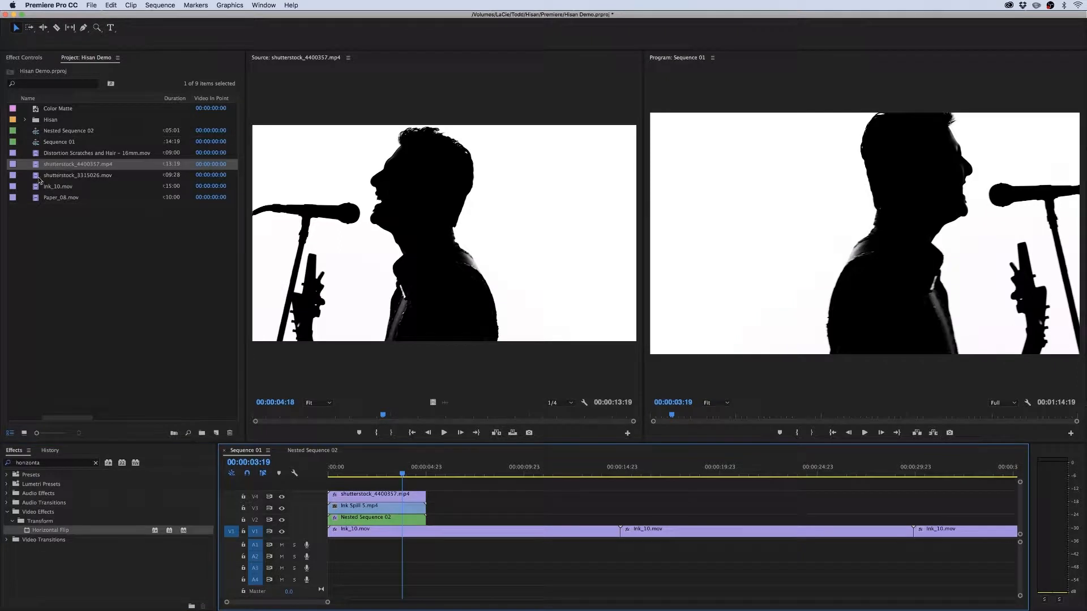
- Preview Ink Splat 23.mp4 and place it on V5 above the singer clip, with their ends aligned
{"action": "left_click", "coordinate": [24, 120]}
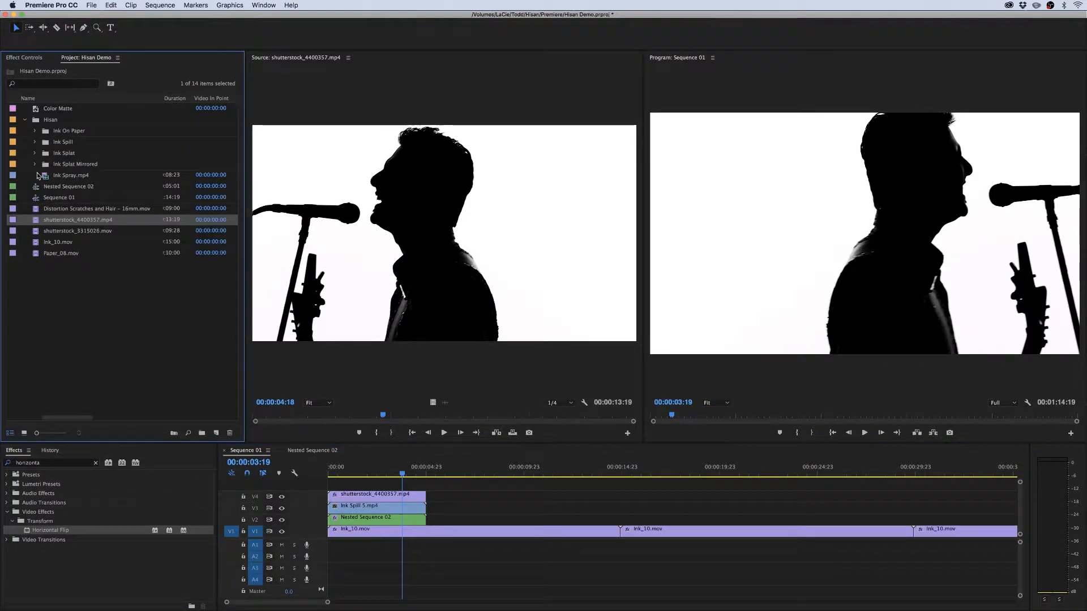
{"action": "left_click", "coordinate": [35, 153]}
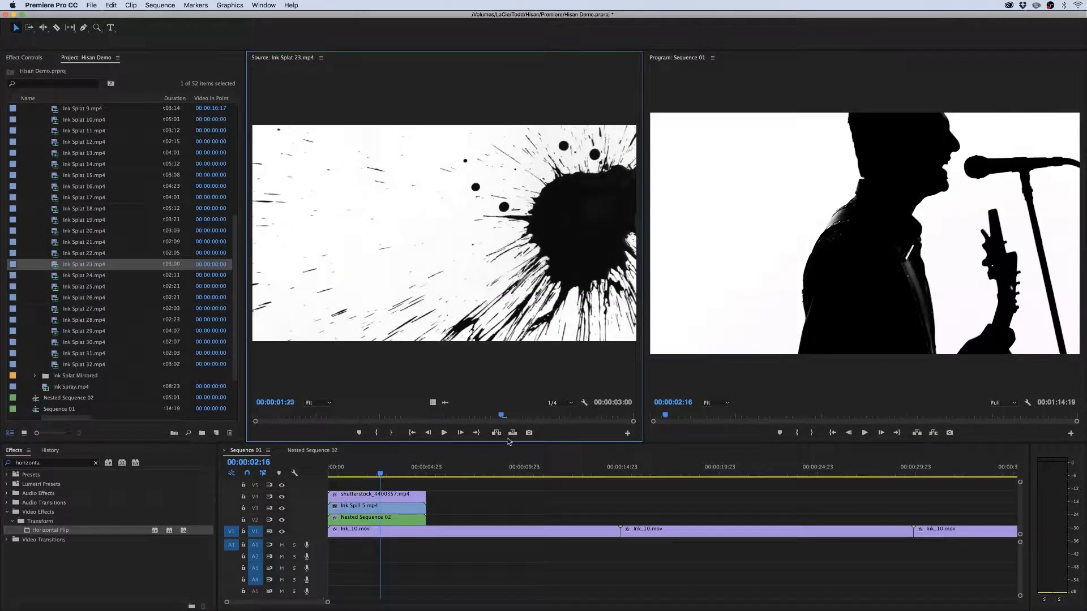
{"action": "left_click_drag", "start_coordinate": [383, 449], "coordinate": [321, 476]}
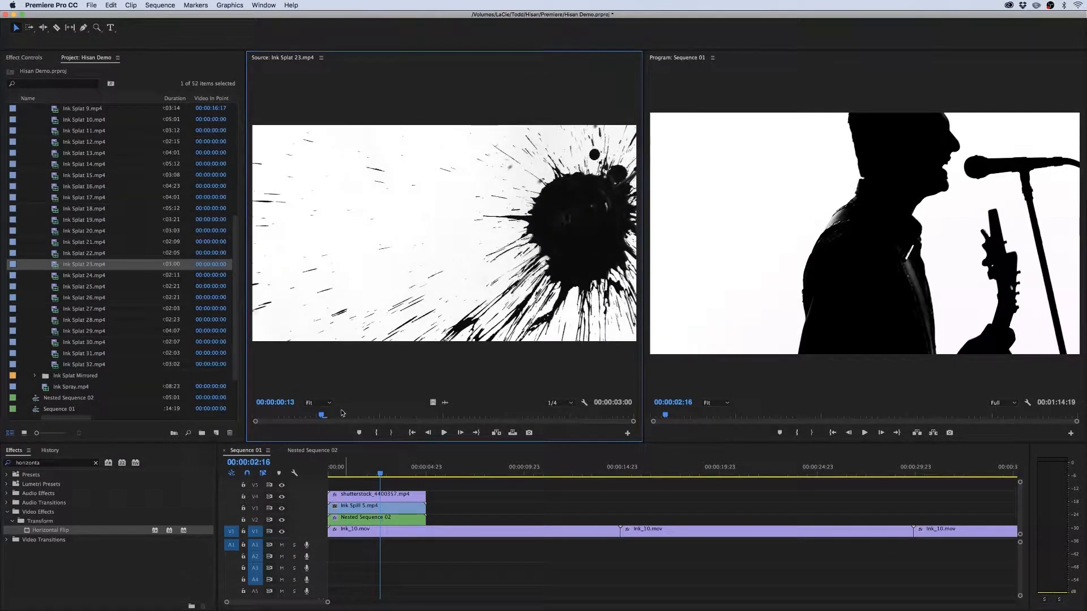
{"action": "left_click_drag", "start_coordinate": [325, 419], "coordinate": [249, 420]}
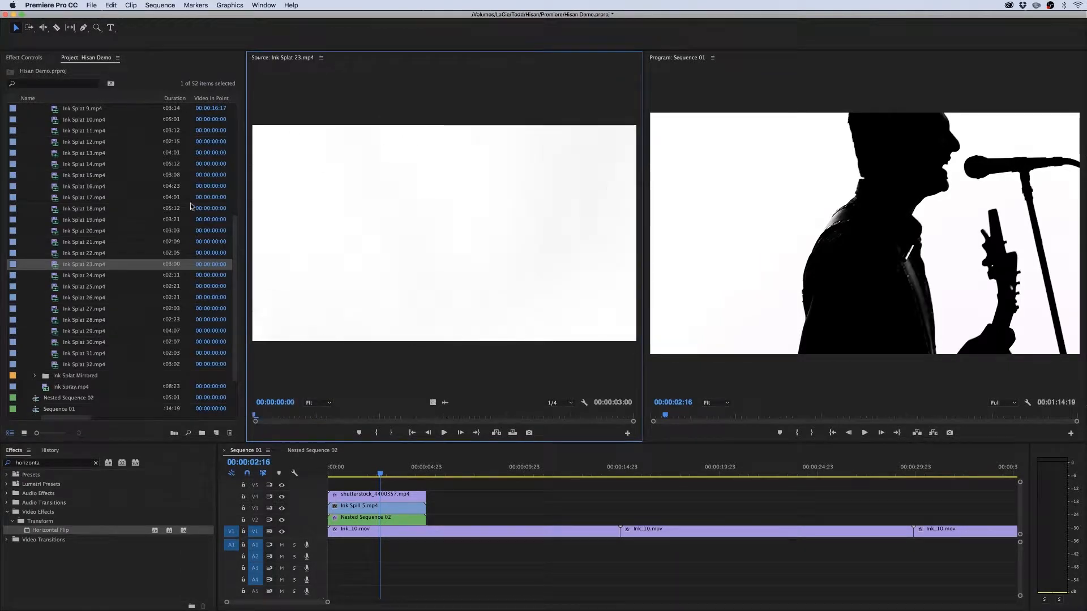
{"action": "left_click_drag", "start_coordinate": [437, 398], "coordinate": [397, 484]}
{"action": "left_click", "coordinate": [396, 485]}
- Reposition the Ink Splat 23.mp4 clip to 95.0, 594.0 so the splat sits over the singer
{"action": "left_click", "coordinate": [24, 57]}
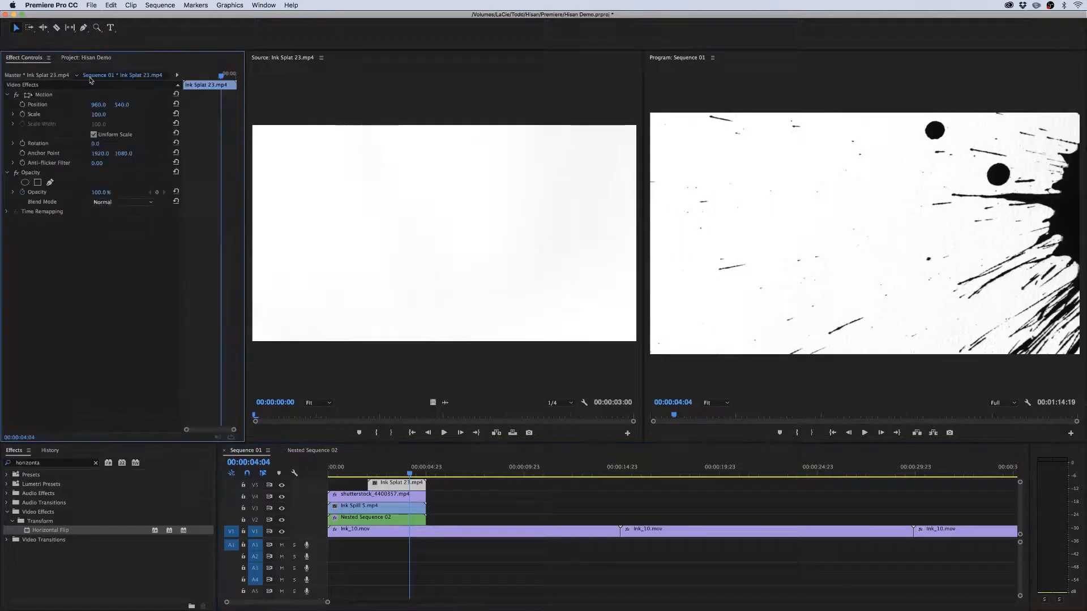
{"action": "mouse_move", "coordinate": [98, 108]}
{"action": "left_mouse_down"}
{"action": "mouse_move", "coordinate": [139, 86]}
{"action": "mouse_move", "coordinate": [31, 106]}
{"action": "left_mouse_up"}
{"action": "left_click_drag", "start_coordinate": [122, 106], "coordinate": [153, 105]}
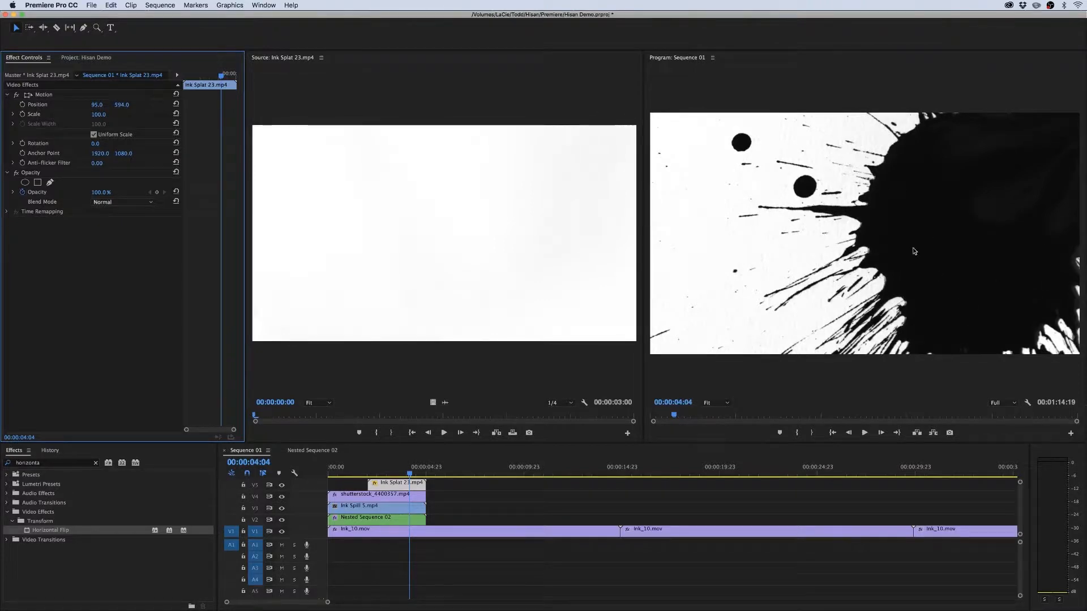
{"action": "left_click", "coordinate": [494, 523]}
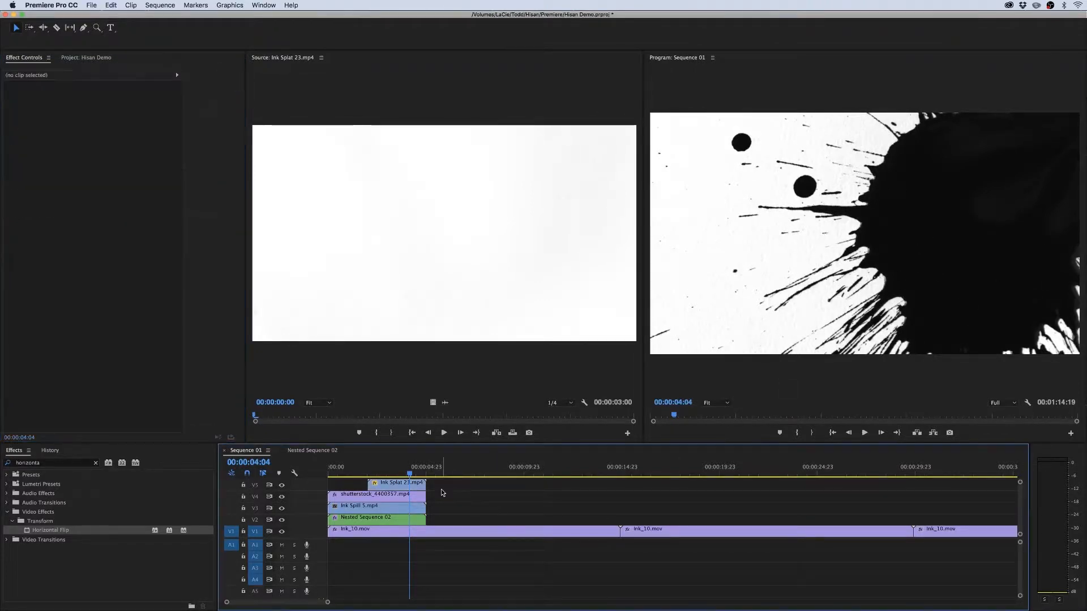
- Cut the singer clip where Ink Splat 23.mp4 begins, delete the earlier part and play back the result
{"action": "left_click_drag", "start_coordinate": [403, 474], "coordinate": [366, 474]}
{"action": "key", "text": "c"}
{"action": "left_click", "coordinate": [369, 497]}
{"action": "key", "text": "v"}
{"action": "left_click", "coordinate": [351, 497]}
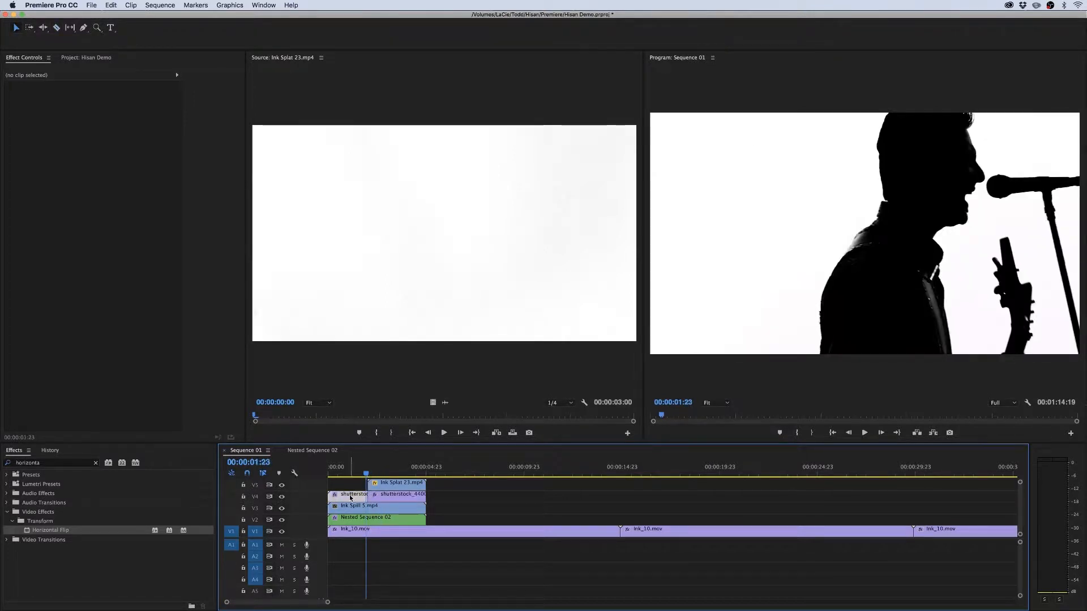
{"action": "key", "text": "Delete"}
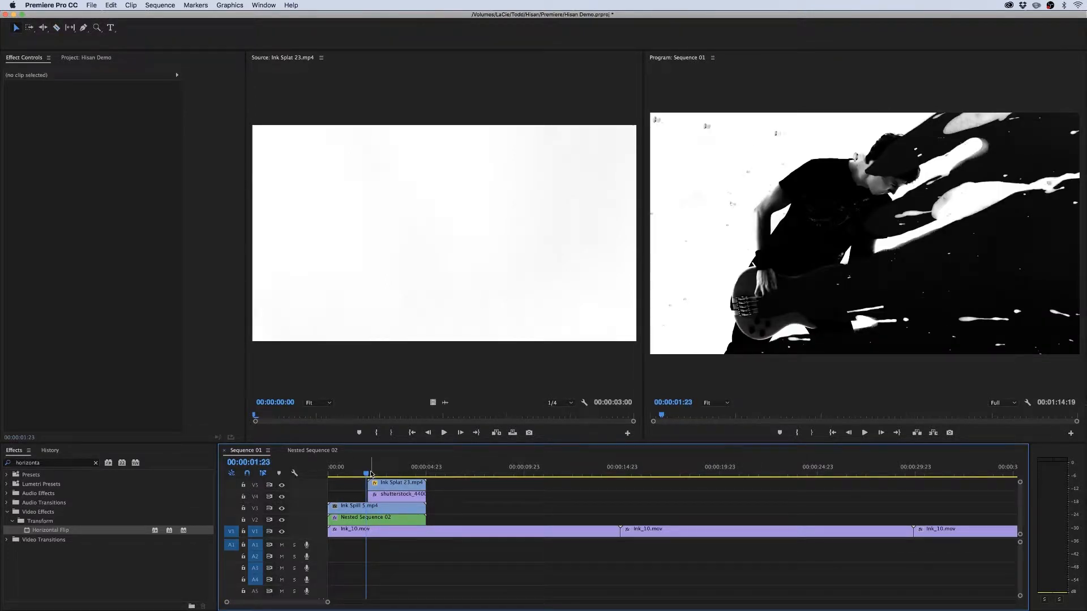
{"action": "key", "text": "space"}
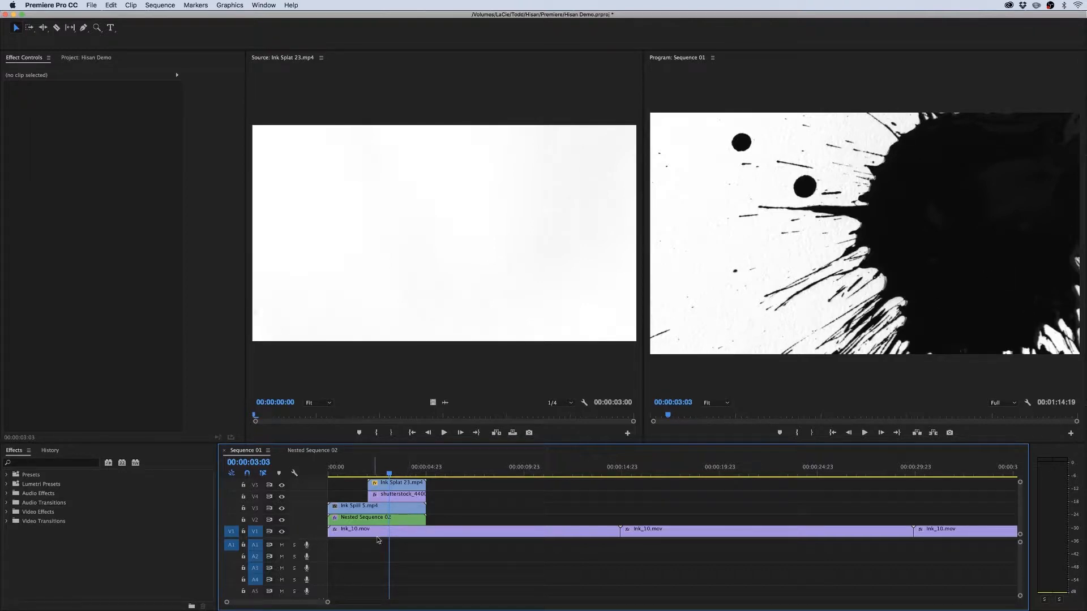
- Nest the singer clip as Nested Sequence 03 and the Ink Splat 23.mp4 clip as Nested Sequence 04
{"action": "right_click", "coordinate": [401, 498]}
{"action": "left_click", "coordinate": [513, 455]}
{"action": "key", "text": "Return"}
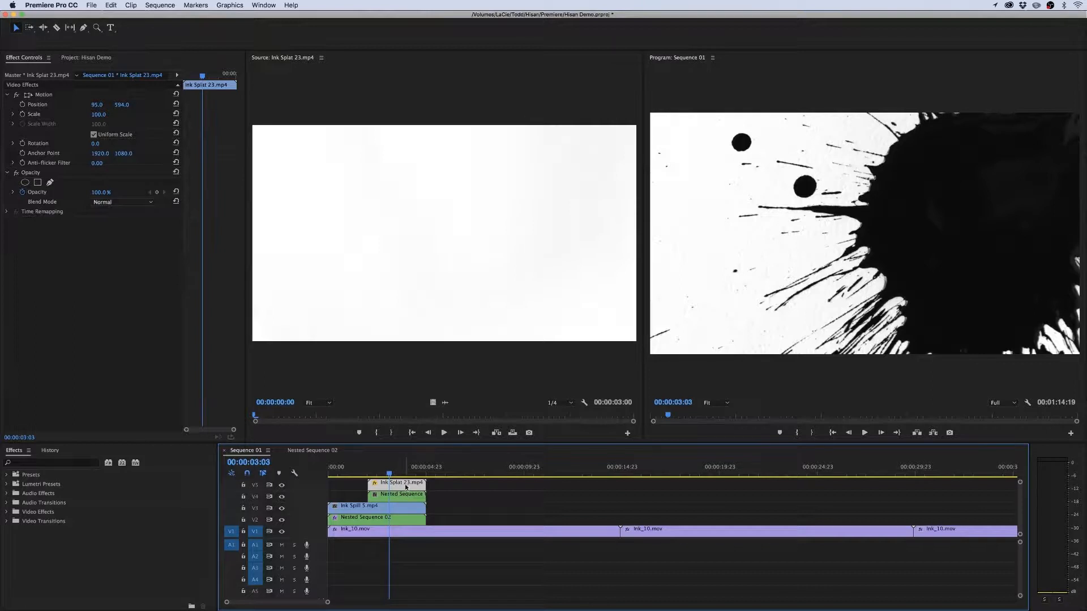
{"action": "right_click", "coordinate": [402, 488]}
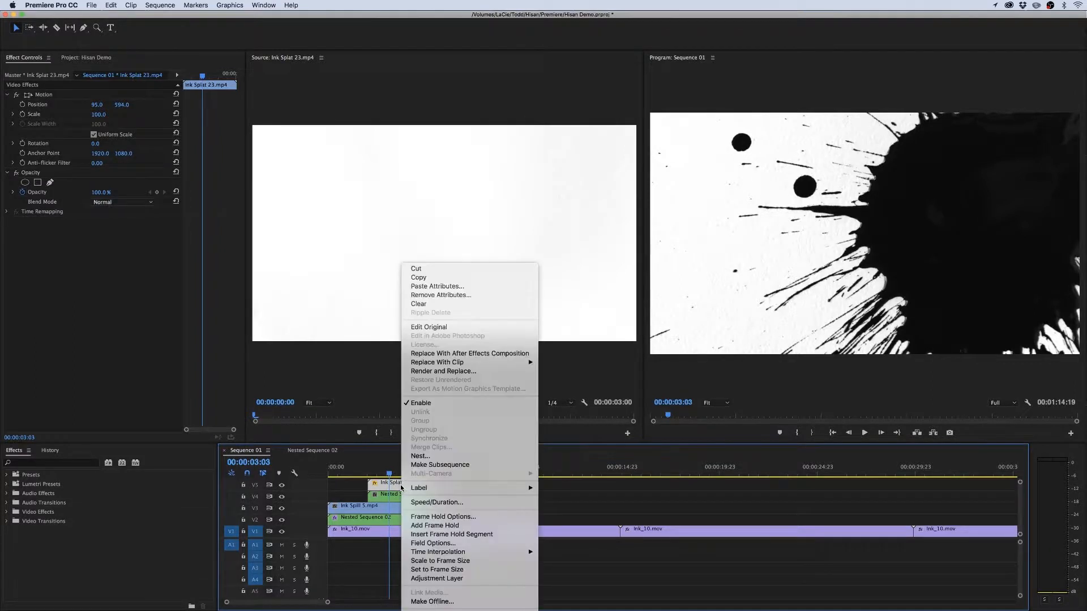
{"action": "left_click", "coordinate": [447, 456]}
{"action": "key", "text": "Return"}
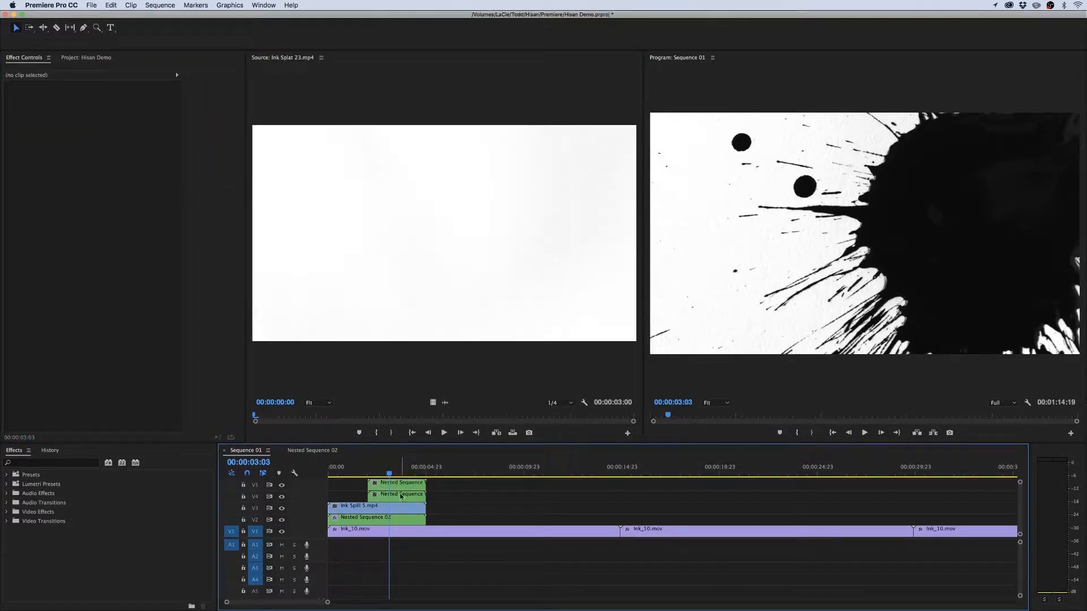
- Apply Track Matte Key to the nested singer sequence on V4 with matte Video 5, Matte Luma compositing and Reverse enabled
{"action": "left_click", "coordinate": [399, 483]}
{"action": "left_click", "coordinate": [66, 462]}
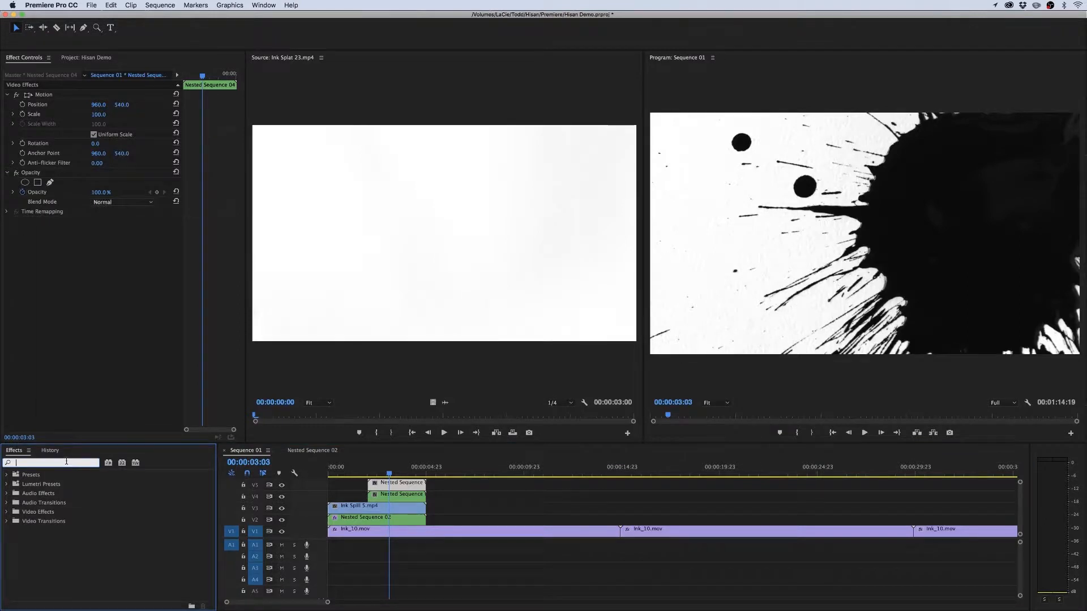
{"action": "type", "text": "track matte"}
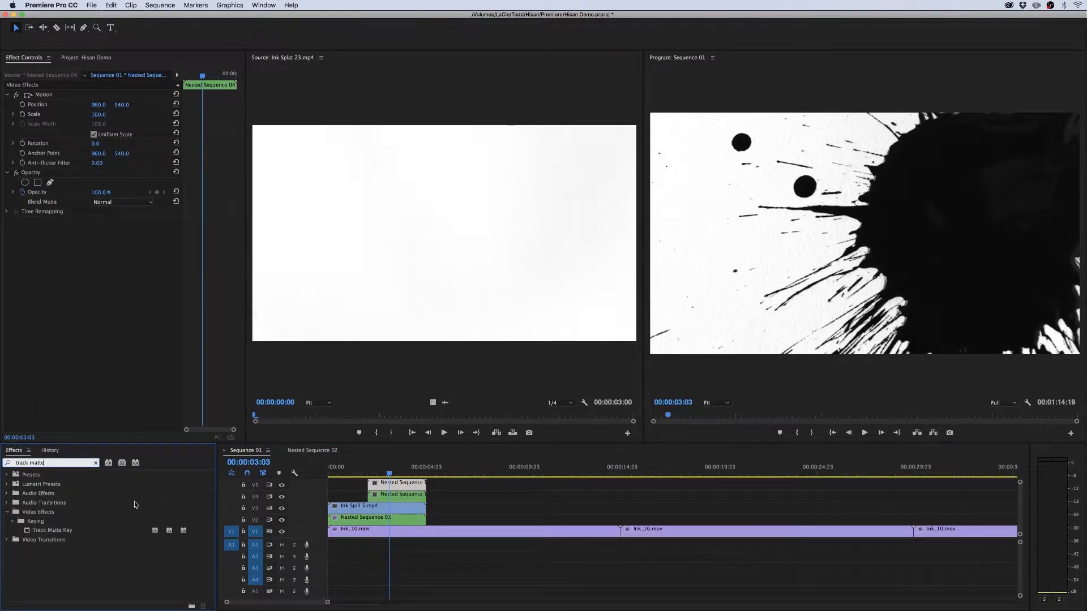
{"action": "left_click_drag", "start_coordinate": [91, 531], "coordinate": [381, 496]}
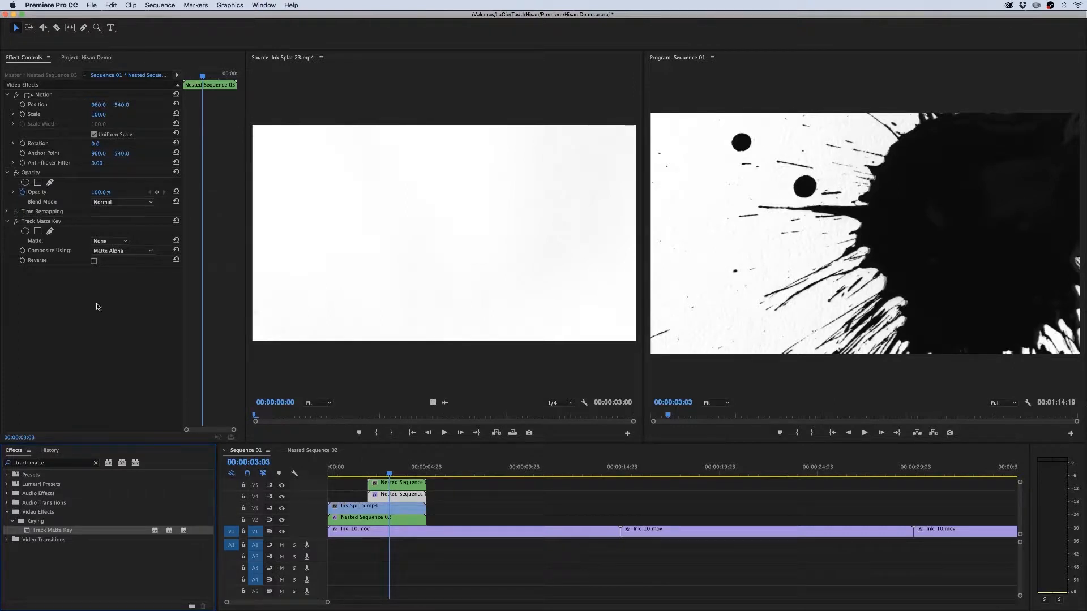
{"action": "left_click", "coordinate": [110, 241]}
{"action": "left_click", "coordinate": [111, 261]}
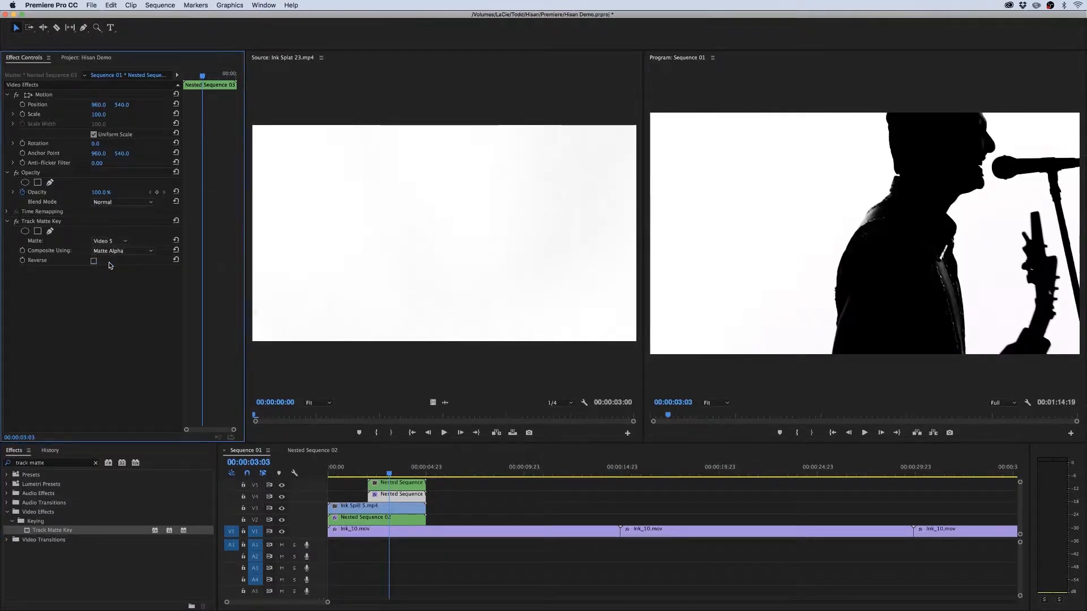
{"action": "left_click", "coordinate": [121, 251]}
{"action": "left_click", "coordinate": [115, 269]}
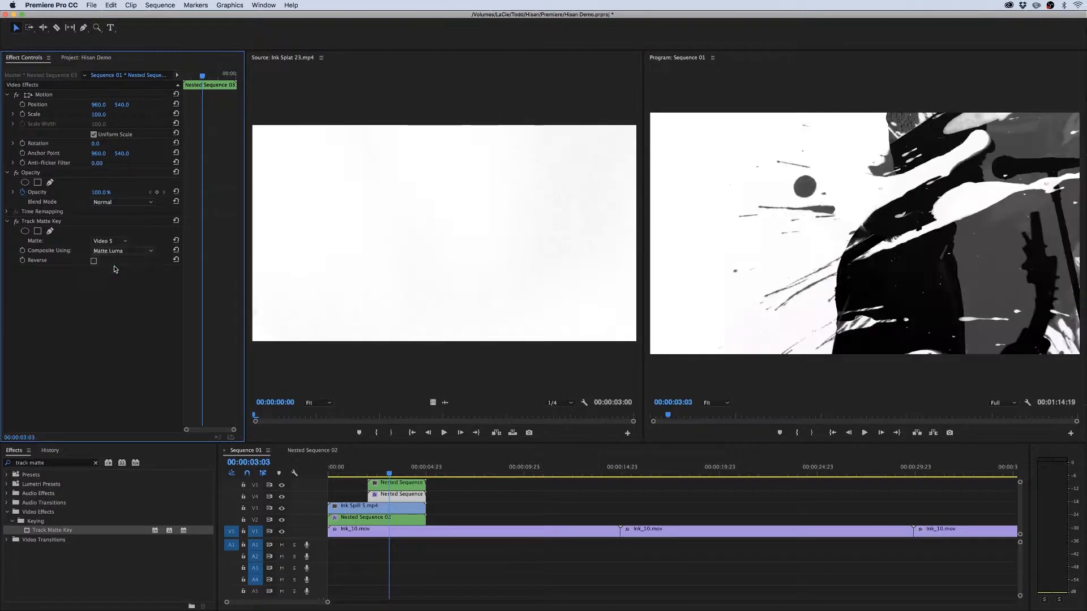
{"action": "left_click", "coordinate": [94, 262]}
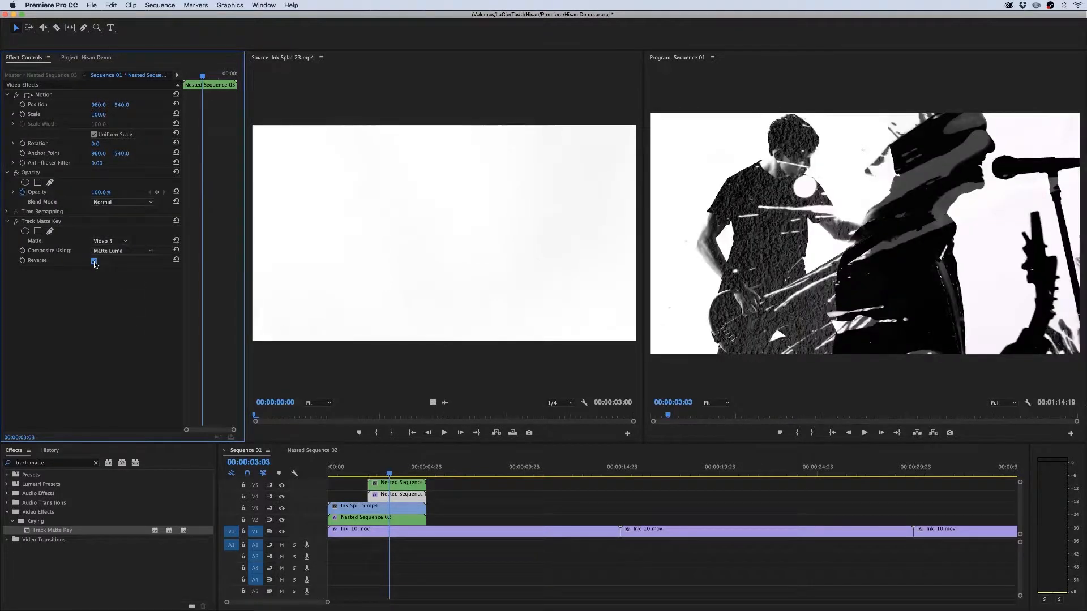
- Apply Lumetri Color to the nested ink splat on V5 and bend its RGB curve to deepen the shadows and brighten the highlights
{"action": "left_click_drag", "start_coordinate": [374, 473], "coordinate": [369, 475]}
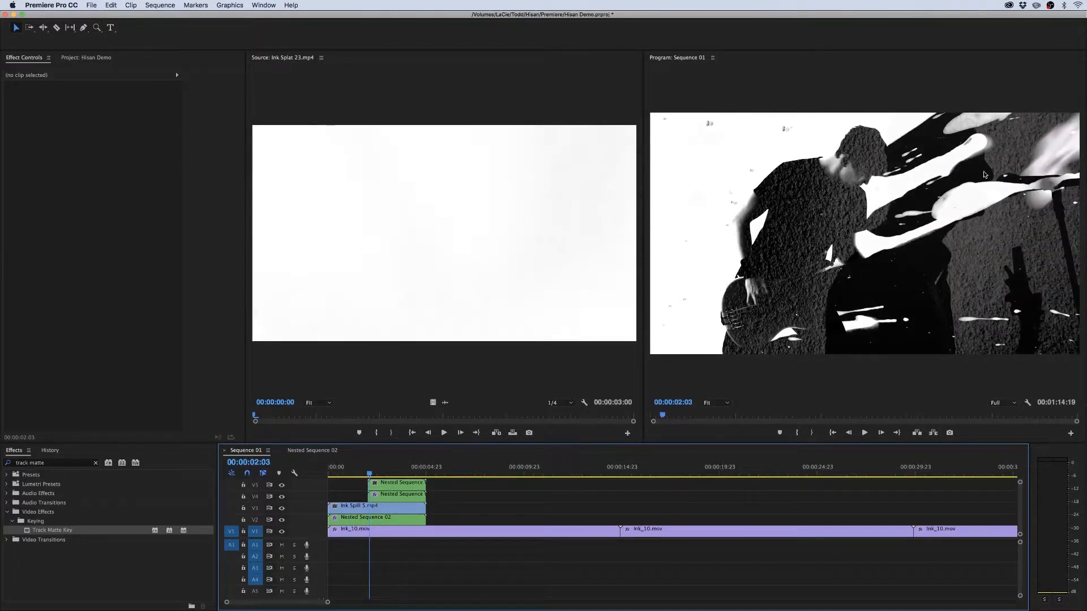
{"action": "key", "text": "shift+7"}
{"action": "type", "text": "Lumetri"}
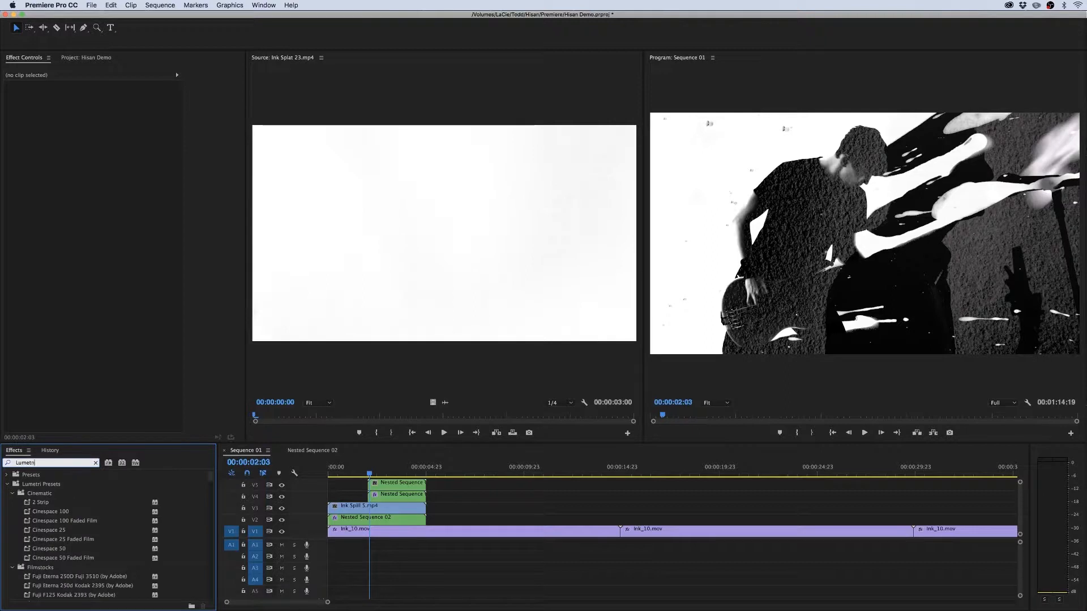
{"action": "left_click_drag", "start_coordinate": [91, 531], "coordinate": [395, 487]}
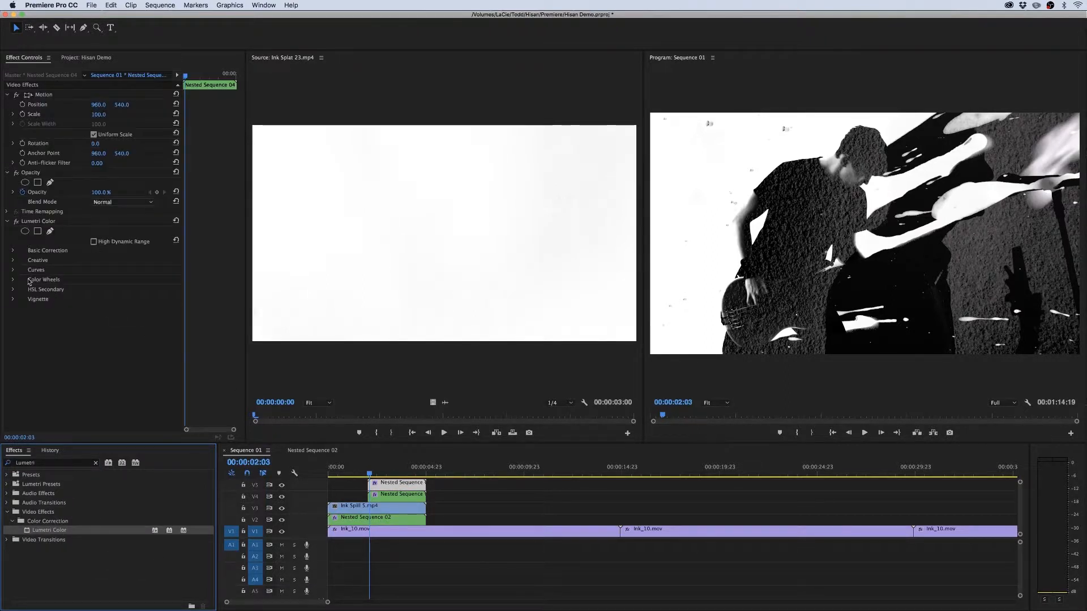
{"action": "left_click", "coordinate": [13, 271]}
{"action": "scroll", "coordinate": [75, 220], "scroll_direction": "down", "scroll_amount": 5}
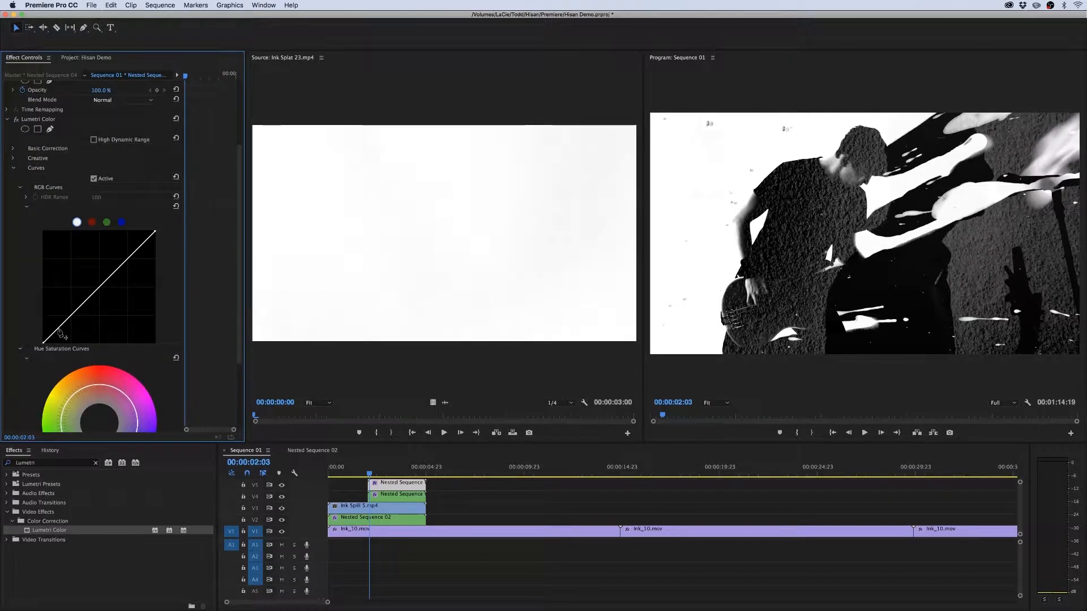
{"action": "left_click_drag", "start_coordinate": [57, 331], "coordinate": [85, 340]}
{"action": "left_click_drag", "start_coordinate": [124, 278], "coordinate": [110, 257]}
{"action": "mouse_move", "coordinate": [374, 474]}
{"action": "left_mouse_down"}
{"action": "mouse_move", "coordinate": [399, 476]}
{"action": "mouse_move", "coordinate": [369, 476]}
{"action": "mouse_move", "coordinate": [362, 487]}
{"action": "mouse_move", "coordinate": [381, 485]}
{"action": "left_mouse_up"}
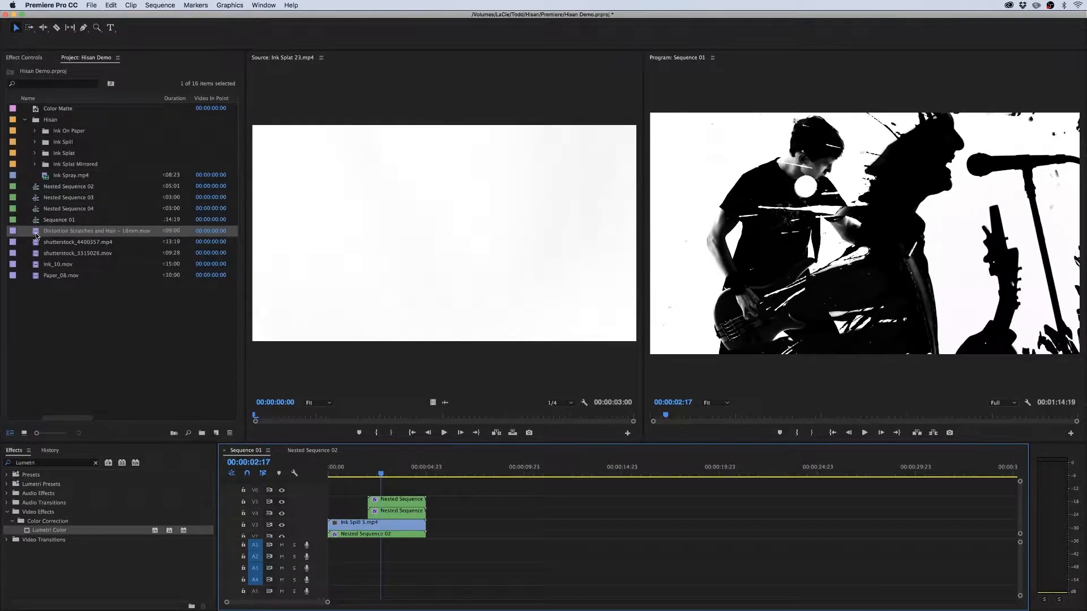
- Place Distortion Scratches and Hair – 16mm.mov on V6 at the start of the sequence, above all other clips
{"action": "left_click", "coordinate": [36, 234]}
{"action": "left_click_drag", "start_coordinate": [36, 234], "coordinate": [329, 489]}
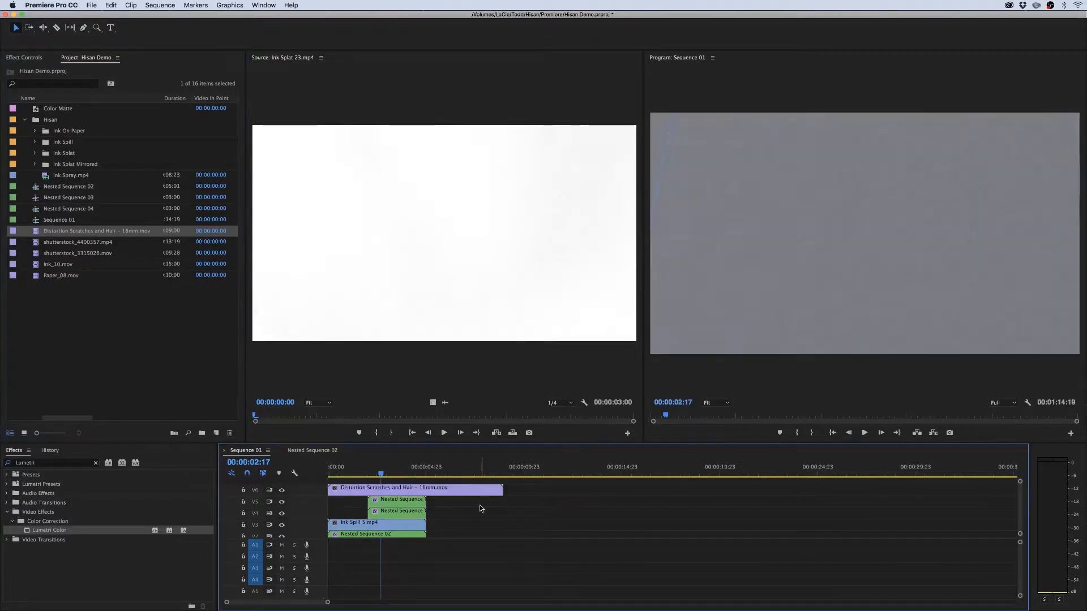
- Scale the Distortion Scratches and Hair – 16mm.mov clip on V6 to the frame size and set its blend mode to Hard Light
{"action": "right_click", "coordinate": [445, 495]}
{"action": "left_click", "coordinate": [472, 561]}
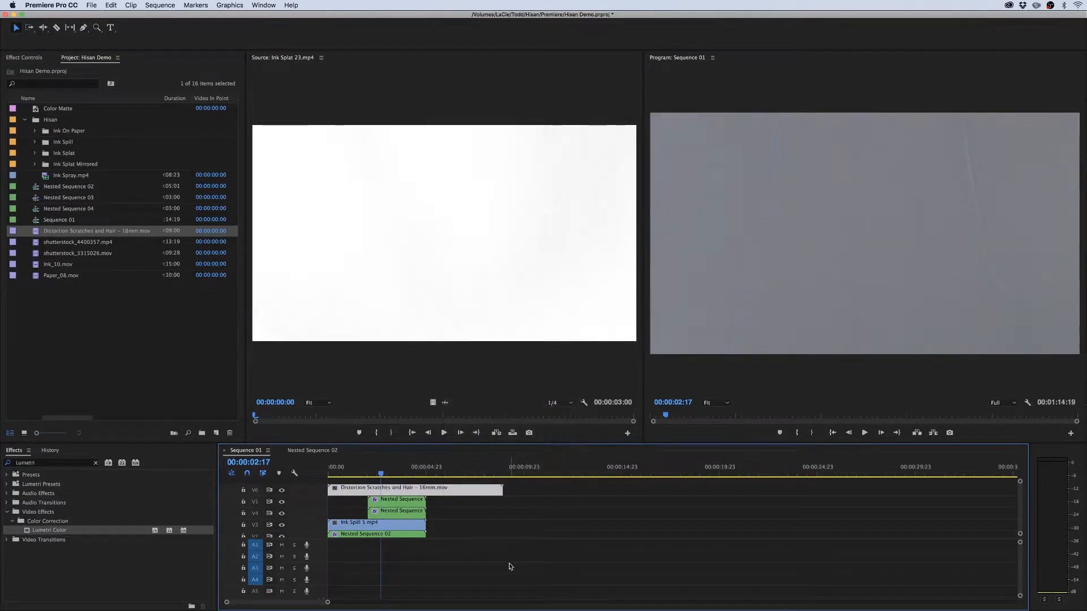
{"action": "left_click", "coordinate": [23, 57]}
{"action": "left_click", "coordinate": [94, 203]}
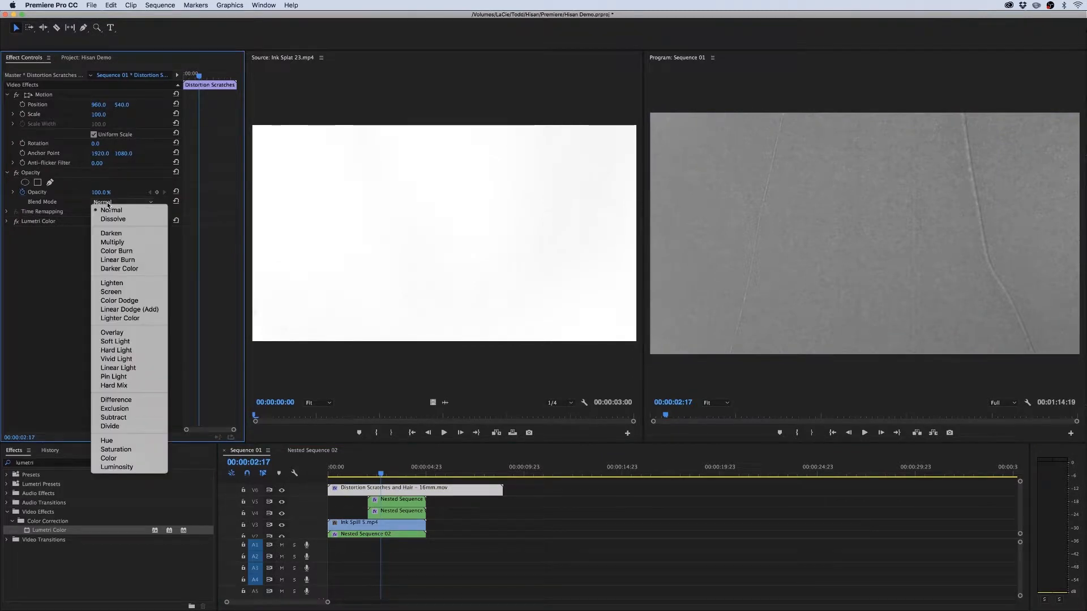
{"action": "left_click", "coordinate": [116, 351]}
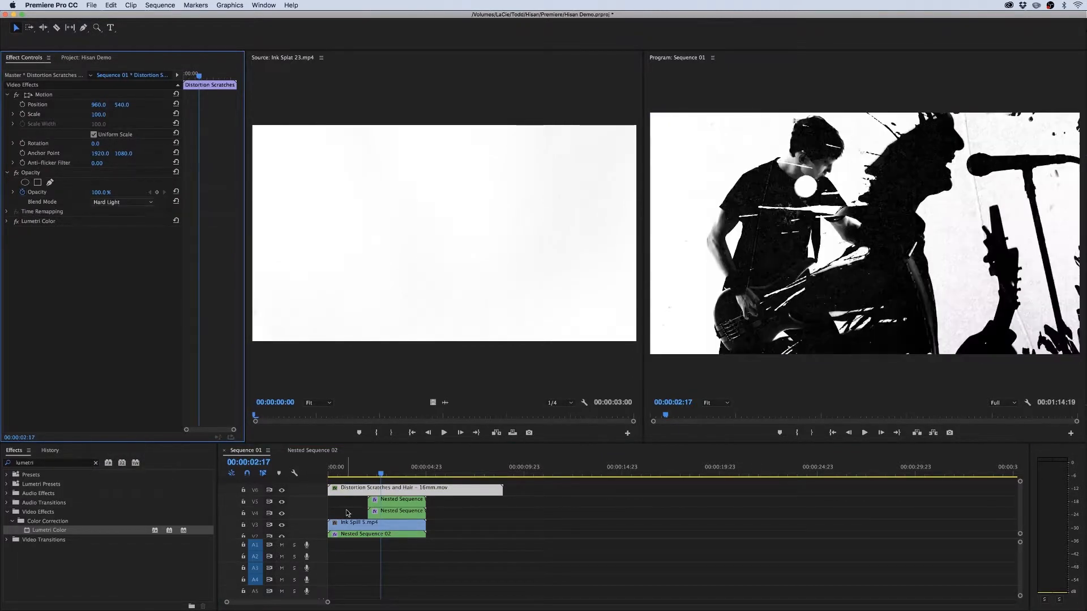
- Play Sequence 01 in an enlarged preview to check the scratches overlay, and return to the sequence start
{"action": "key", "text": "grave"}
{"action": "key", "text": "space"}
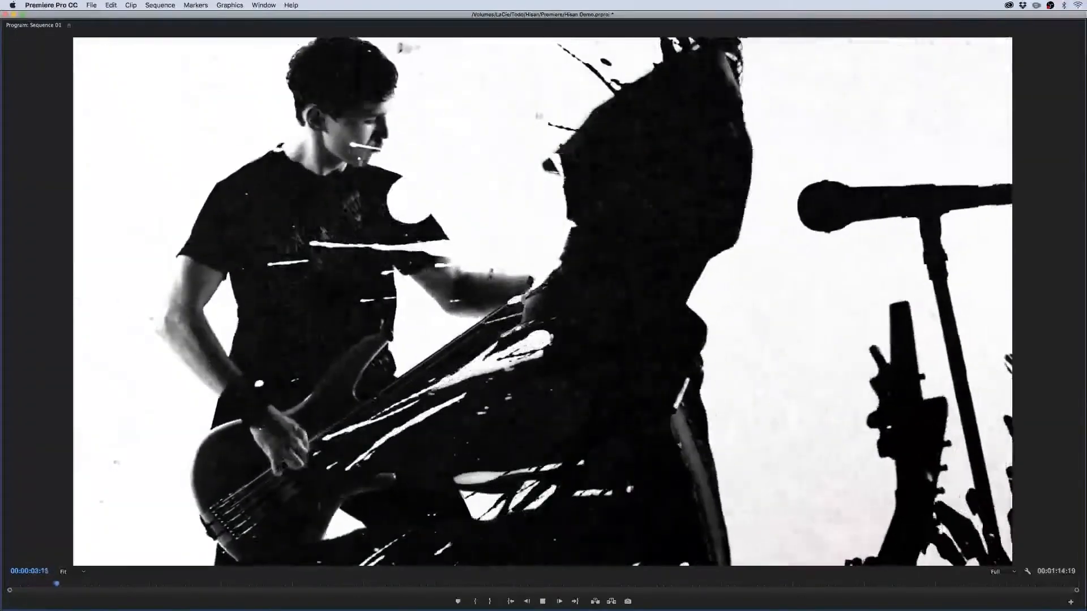
{"action": "key", "text": "Home"}
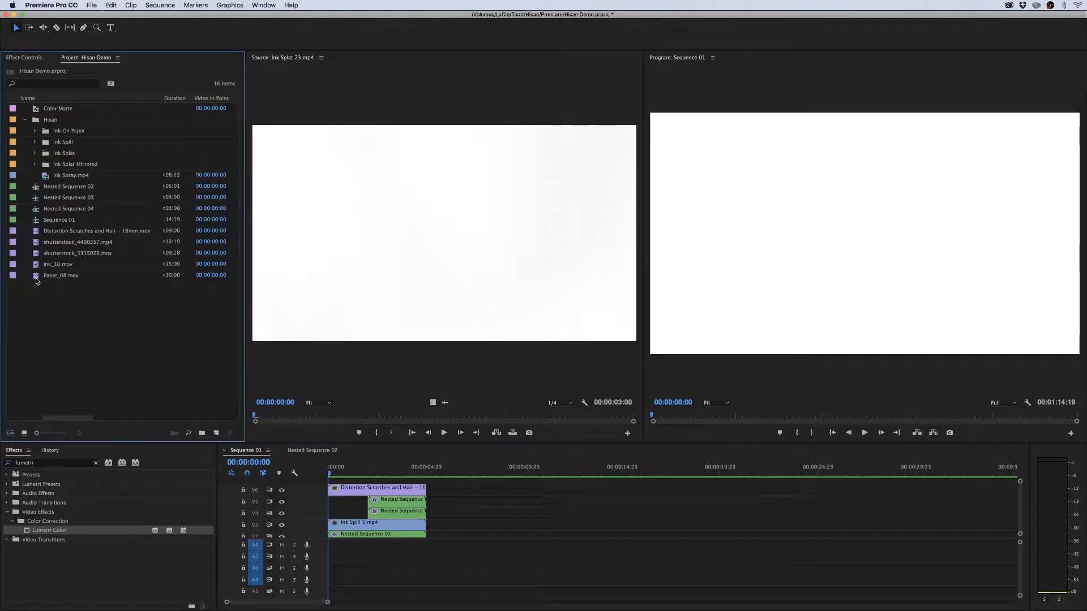
- Create a new sequence from Paper_08.mov and select its clip on V1
{"action": "left_click_drag", "start_coordinate": [36, 281], "coordinate": [216, 432]}
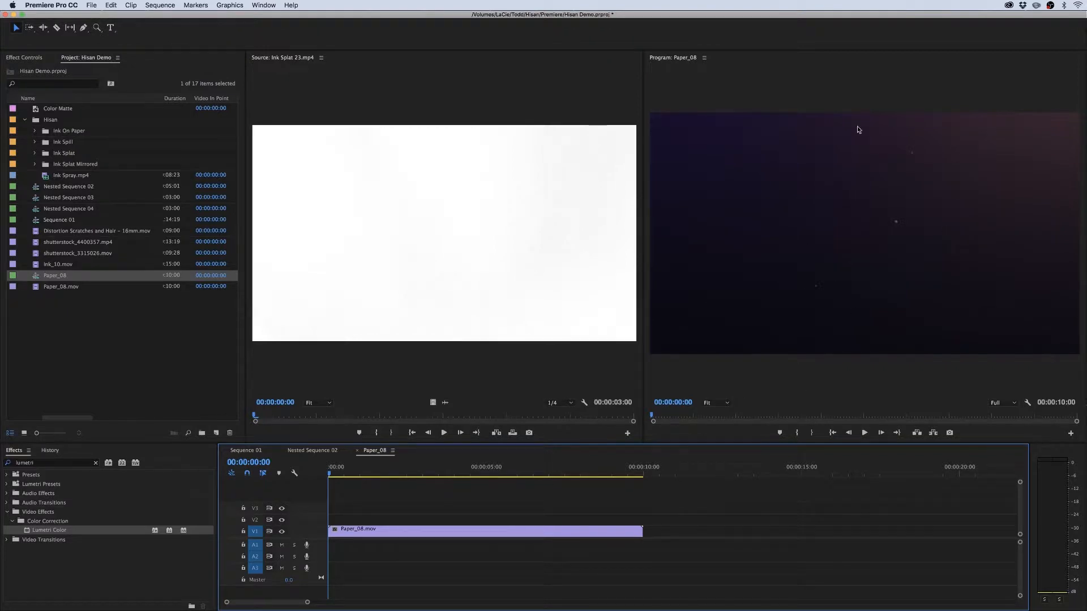
{"action": "left_click", "coordinate": [30, 317]}
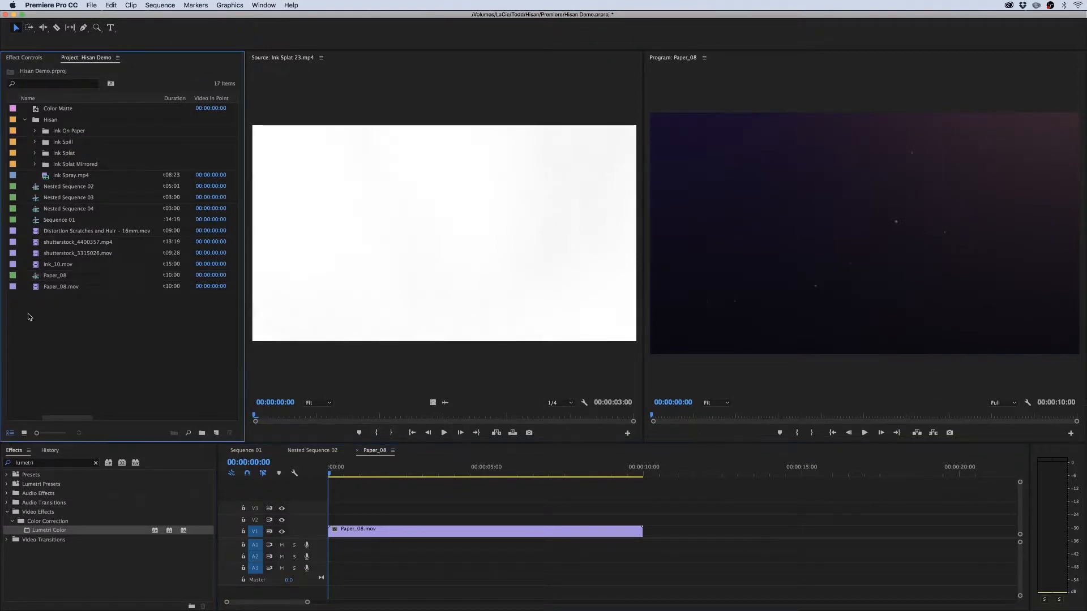
{"action": "left_click", "coordinate": [457, 532]}
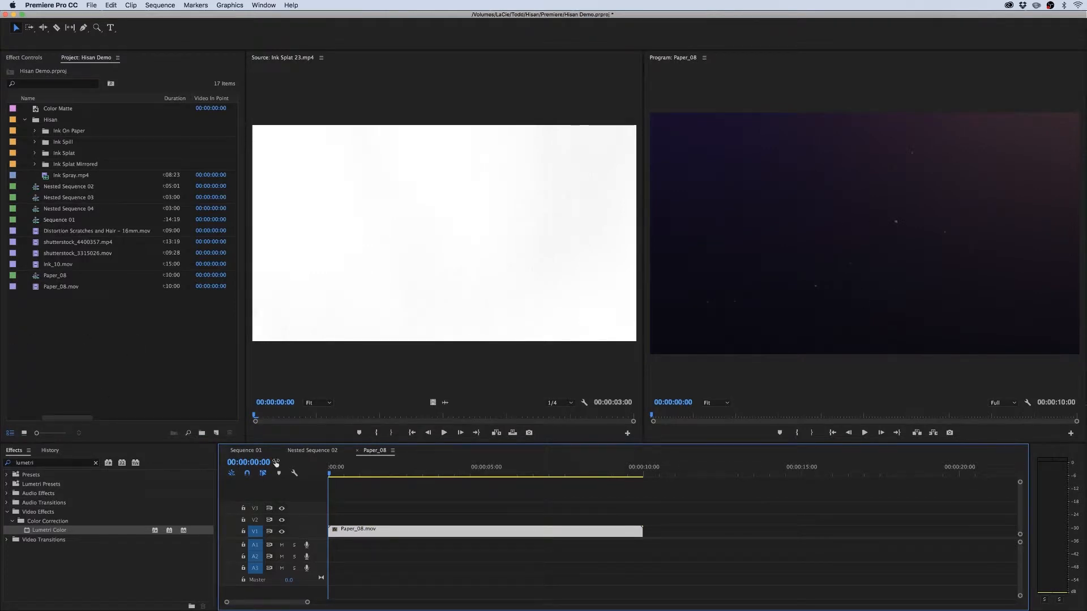
- Preview Ink Splat 9.mp4 from the Ink Splat bin and place it on V2 at the start, above Paper_08.mov
{"action": "left_click", "coordinate": [148, 357]}
{"action": "left_click", "coordinate": [35, 153]}
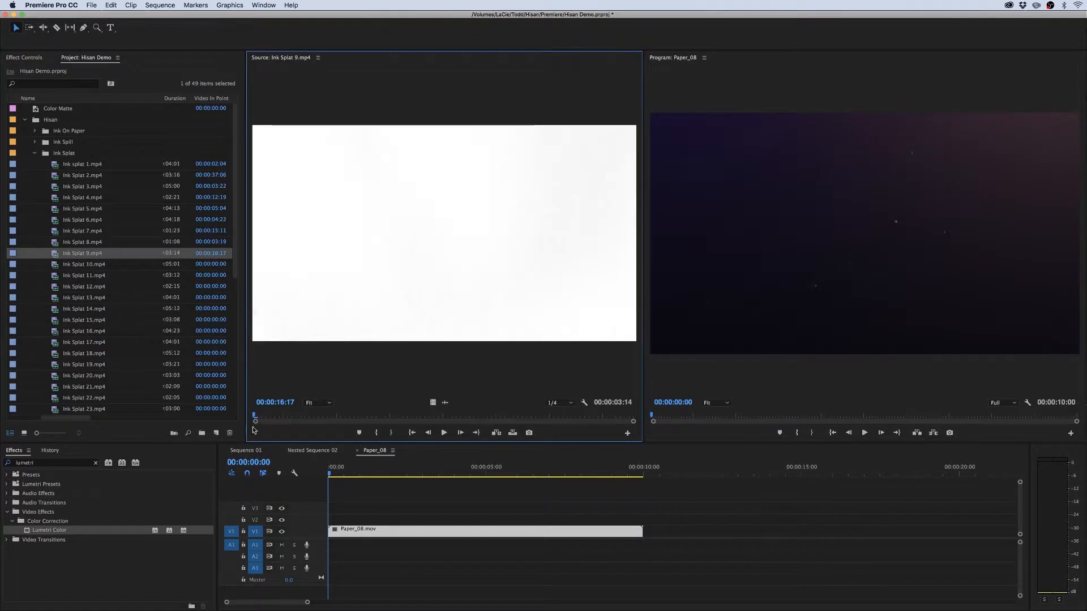
{"action": "mouse_move", "coordinate": [253, 430]}
{"action": "left_mouse_down"}
{"action": "mouse_move", "coordinate": [397, 427]}
{"action": "mouse_move", "coordinate": [227, 430]}
{"action": "left_mouse_up"}
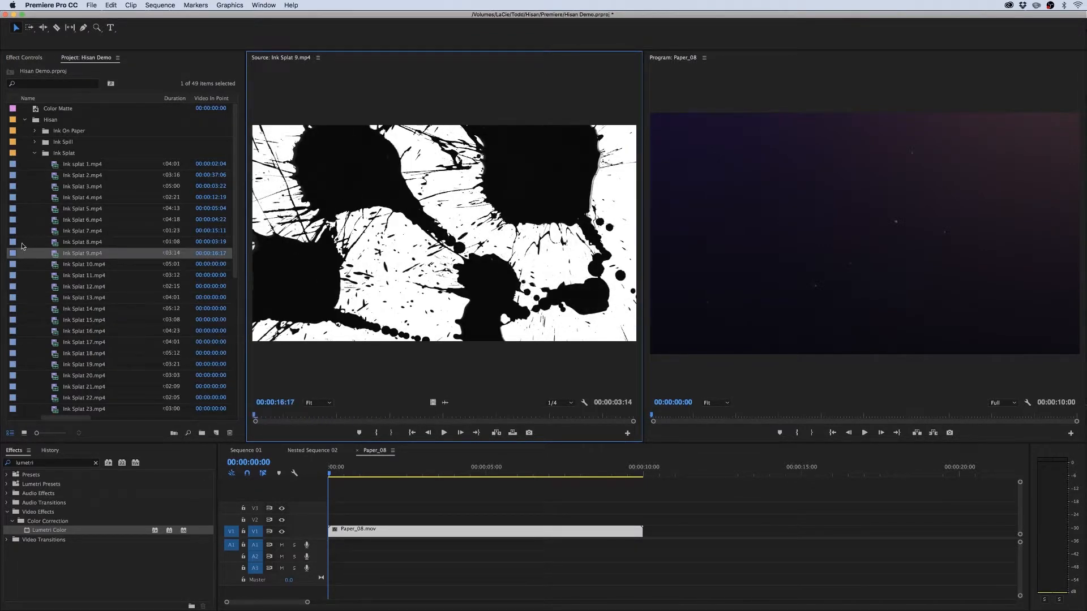
{"action": "mouse_move", "coordinate": [59, 260]}
{"action": "left_mouse_down"}
{"action": "mouse_move", "coordinate": [526, 530]}
{"action": "mouse_move", "coordinate": [402, 500]}
{"action": "mouse_move", "coordinate": [383, 518]}
{"action": "left_mouse_up"}
{"action": "left_click", "coordinate": [399, 475]}
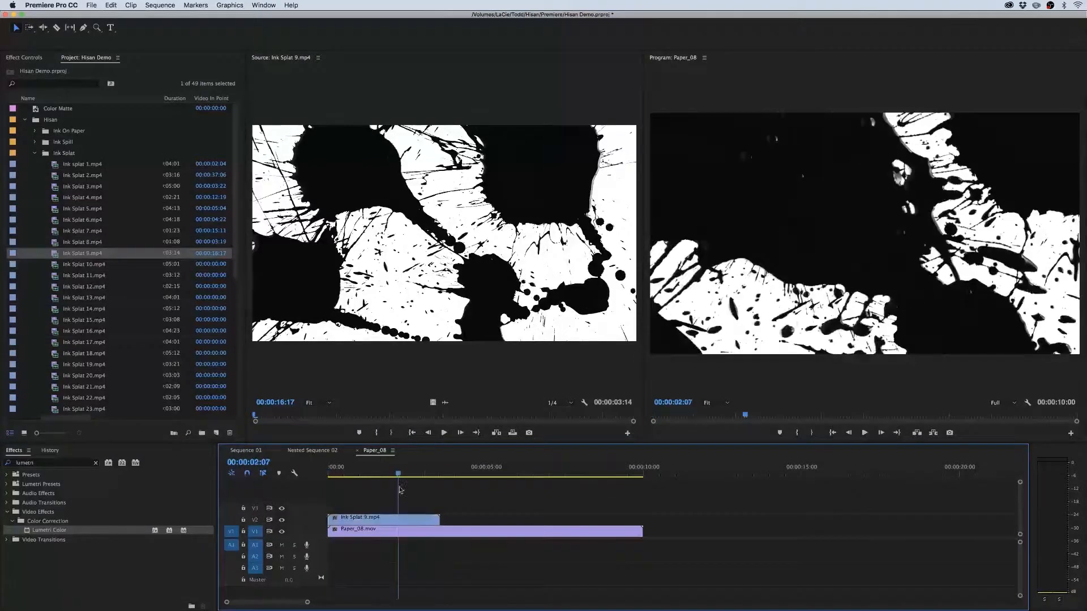
- Duplicate the Ink Splat 9.mp4 clip from V2 onto V3, aligned directly above the original
{"action": "left_click", "coordinate": [404, 522]}
{"action": "left_click_drag", "start_coordinate": [418, 523], "coordinate": [416, 507]}
{"action": "left_click", "coordinate": [429, 492]}
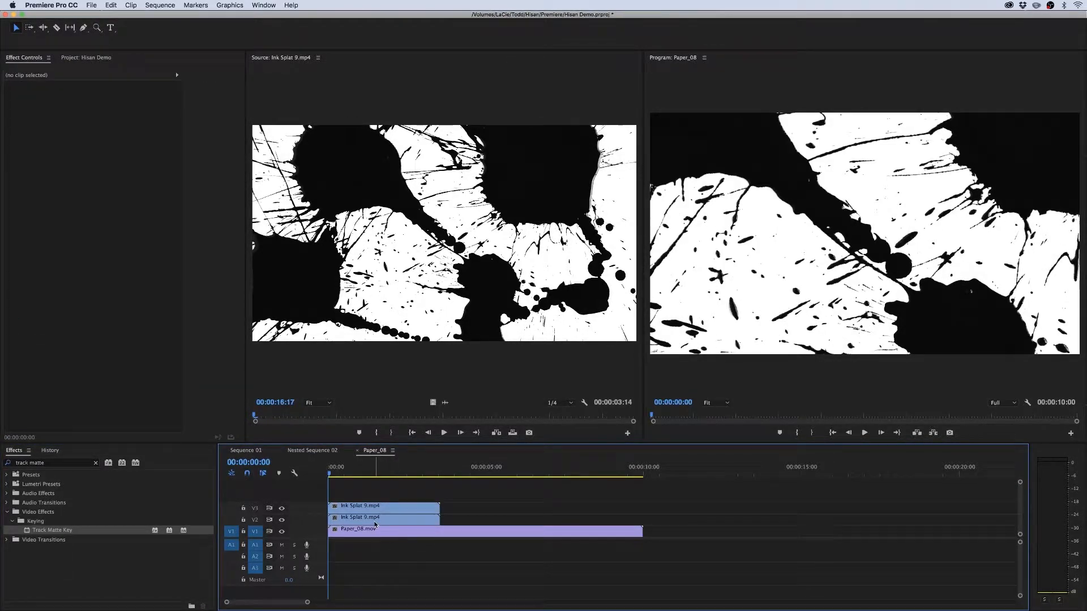
- Nest the V2 Ink Splat 9.mp4 clip as Nested Sequence 05 and the V3 copy as Nested Sequence 06
{"action": "right_click", "coordinate": [375, 525]}
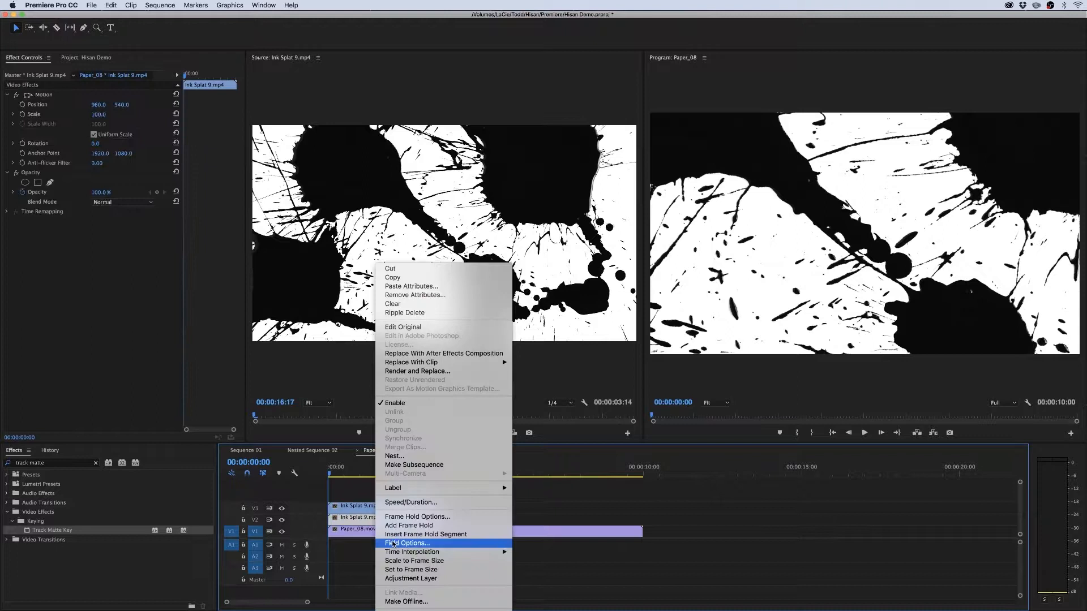
{"action": "left_click", "coordinate": [408, 459]}
{"action": "left_click", "coordinate": [564, 332]}
{"action": "right_click", "coordinate": [389, 510]}
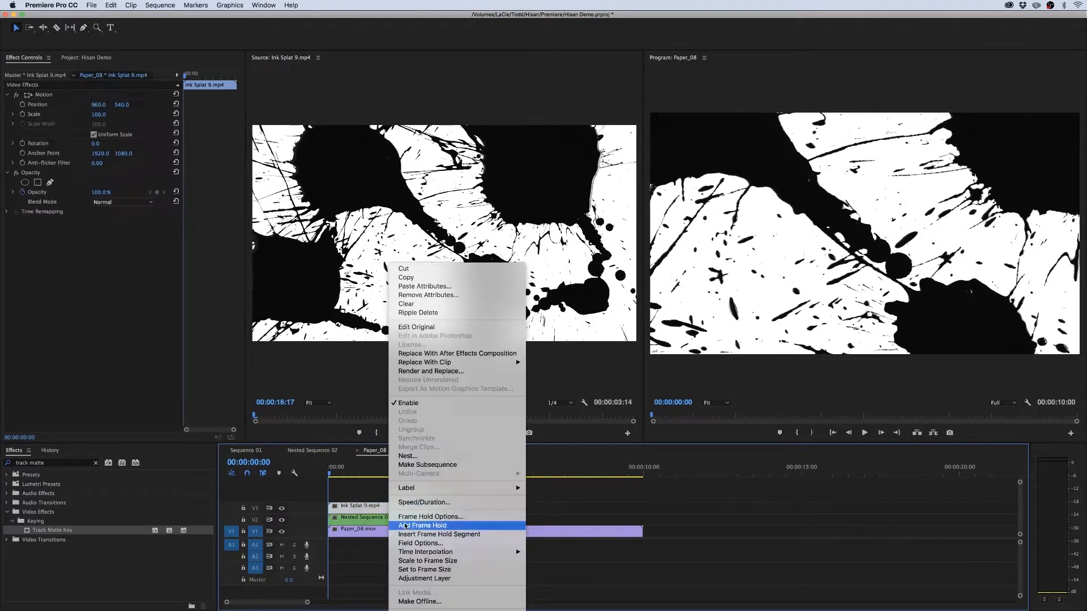
{"action": "left_click", "coordinate": [407, 464]}
{"action": "left_click", "coordinate": [558, 334]}
- Apply Track Matte Key to the nested ink splat on V2 with matte Video 3, Matte Luma compositing and Reverse enabled
{"action": "left_click_drag", "start_coordinate": [49, 536], "coordinate": [373, 520]}
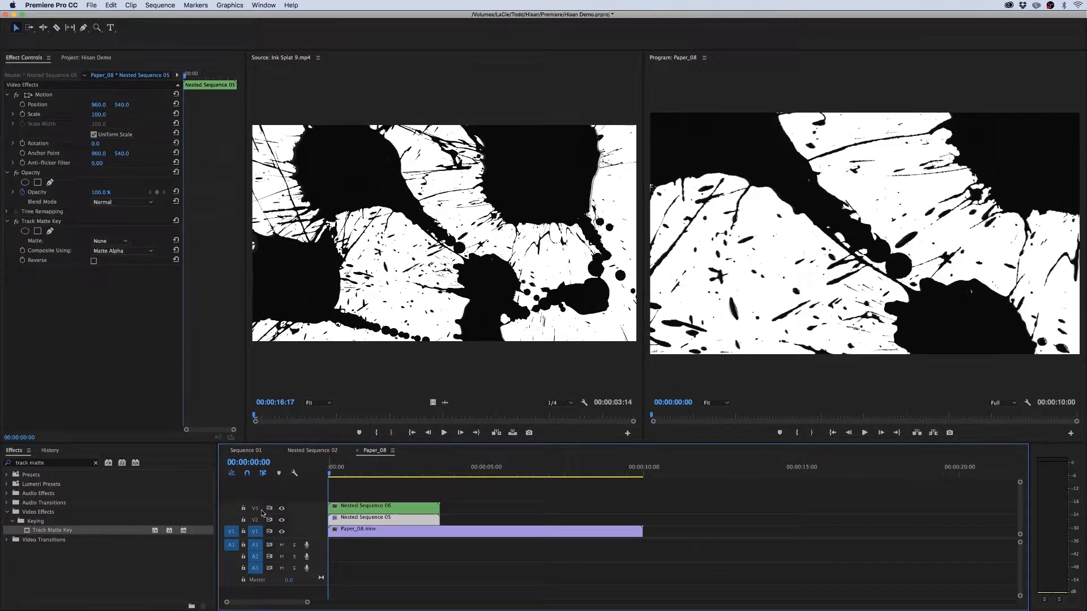
{"action": "left_click", "coordinate": [109, 241]}
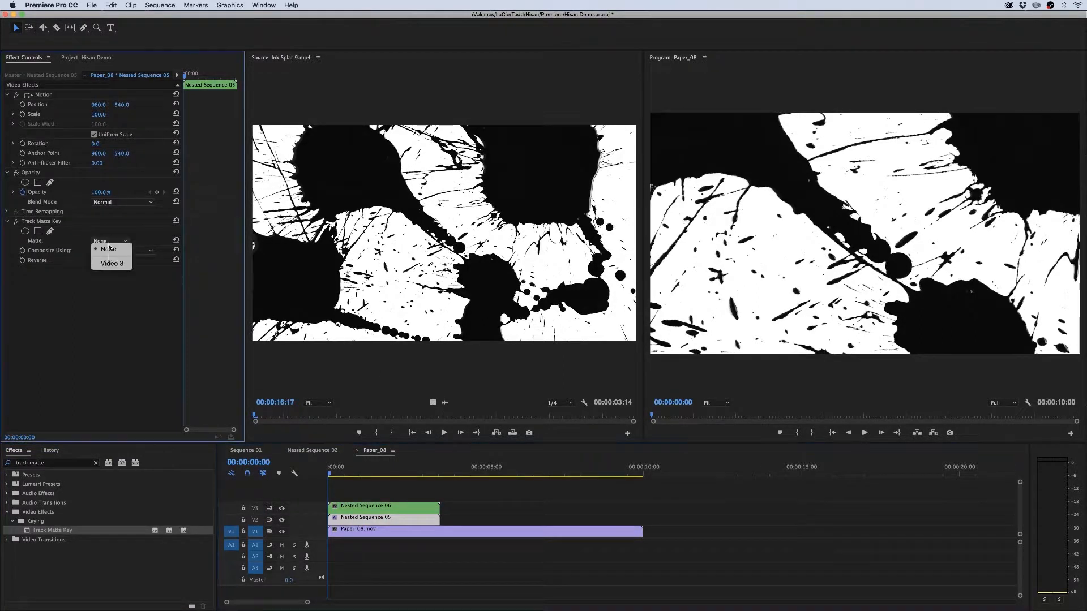
{"action": "left_click", "coordinate": [116, 267]}
{"action": "left_click", "coordinate": [122, 251]}
{"action": "left_click", "coordinate": [124, 269]}
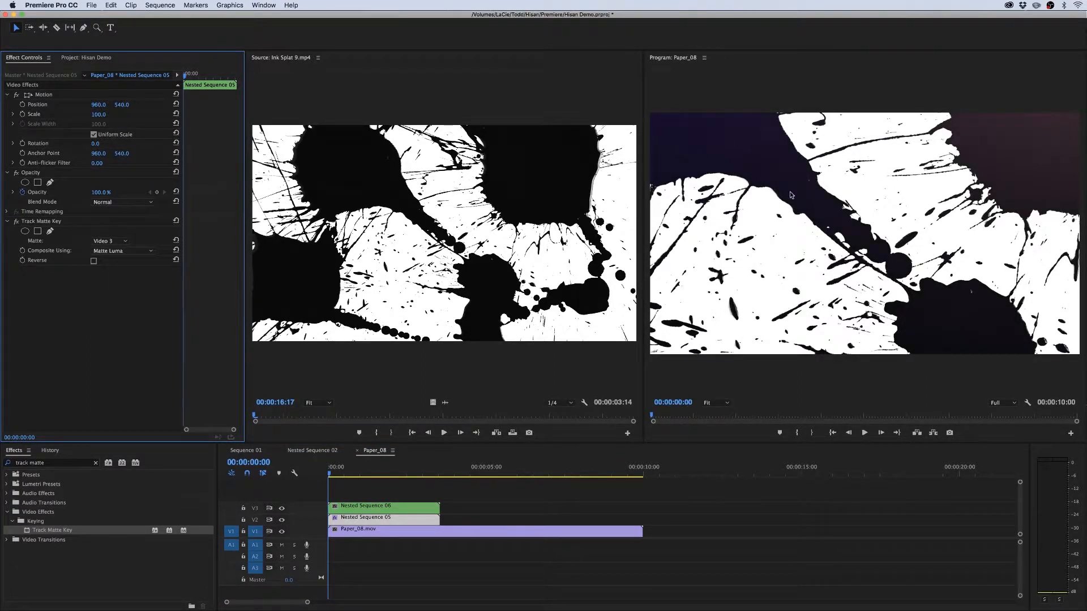
{"action": "left_click", "coordinate": [94, 261]}
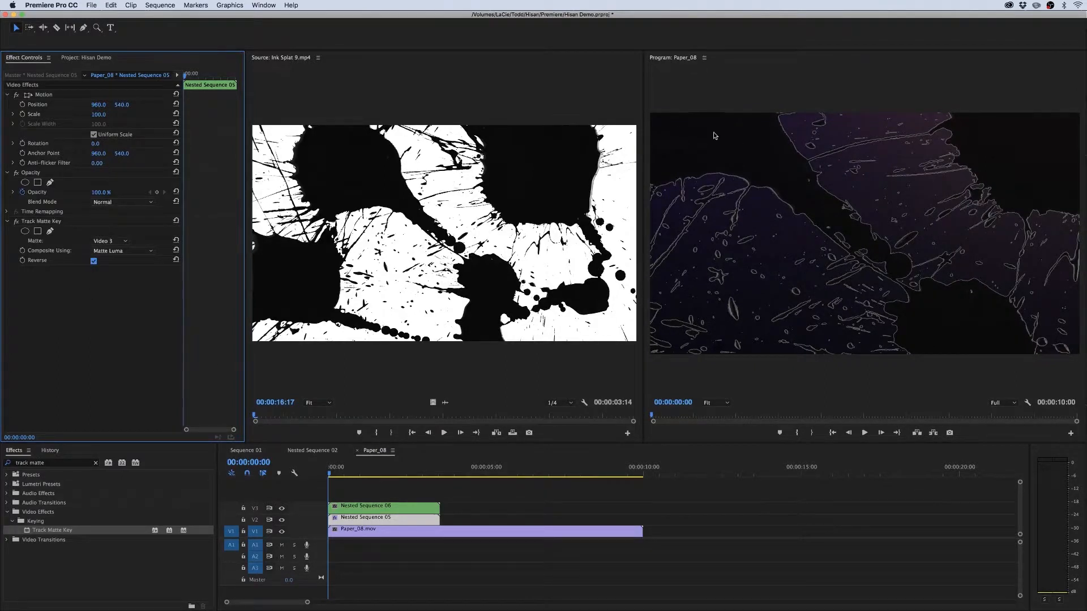
{"action": "key", "text": "shift+3"}
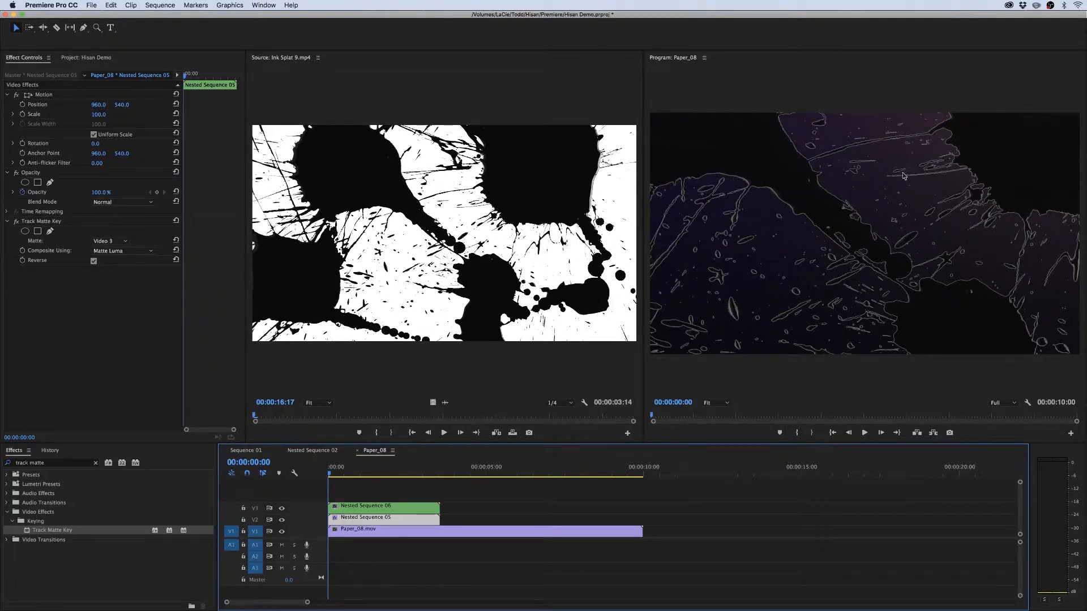
- Apply the Tint effect to the nested ink splat on V2 and map black to a bright red
{"action": "left_click", "coordinate": [95, 463]}
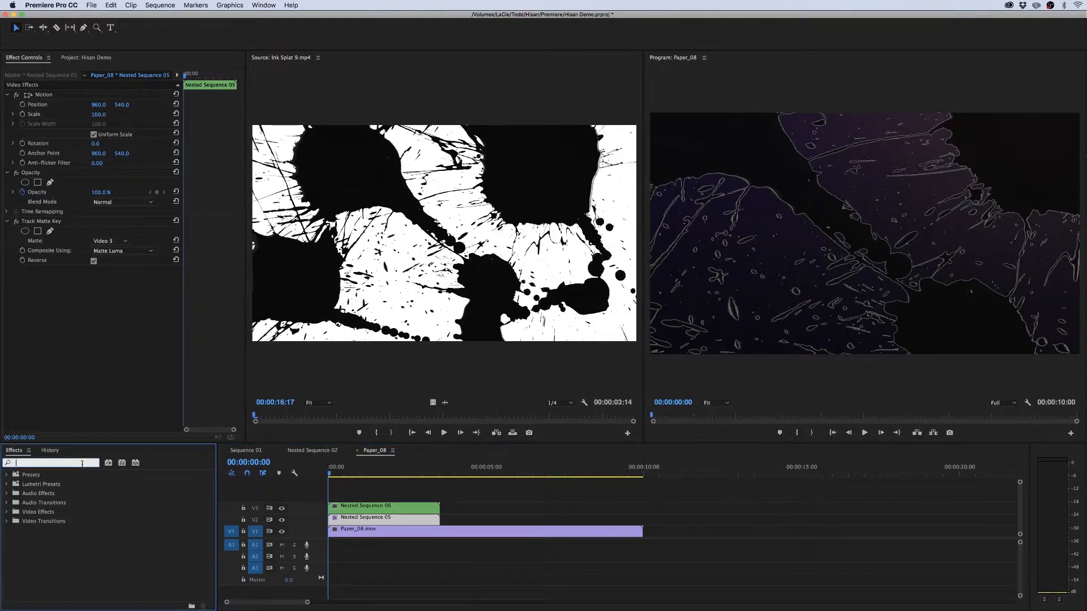
{"action": "type", "text": "tint"}
{"action": "left_click_drag", "start_coordinate": [37, 530], "coordinate": [368, 522]}
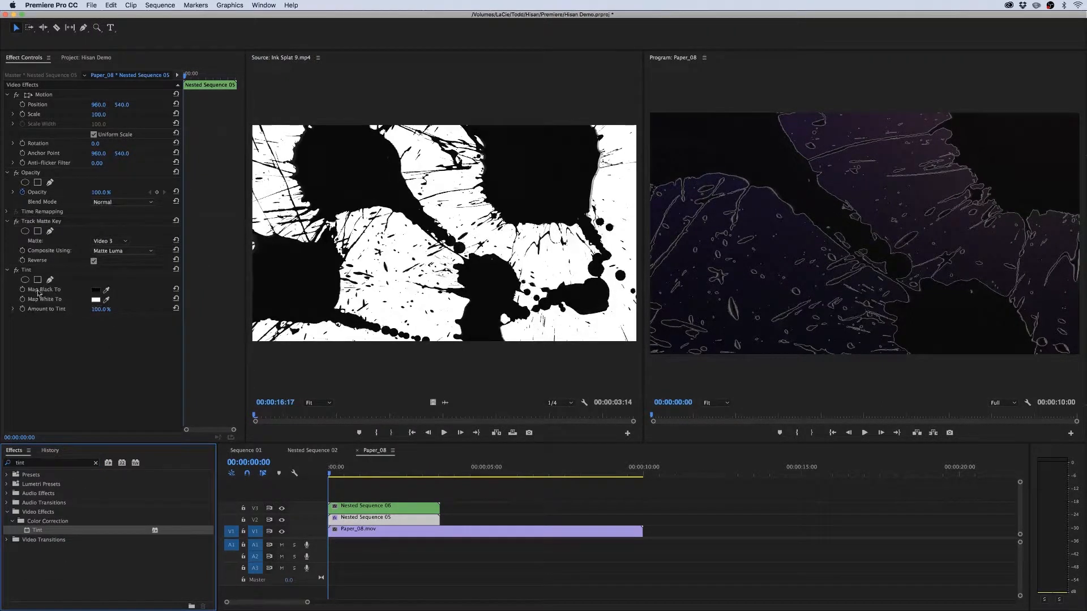
{"action": "left_click", "coordinate": [96, 291]}
{"action": "left_click_drag", "start_coordinate": [593, 253], "coordinate": [604, 278]}
{"action": "left_click", "coordinate": [691, 158]}
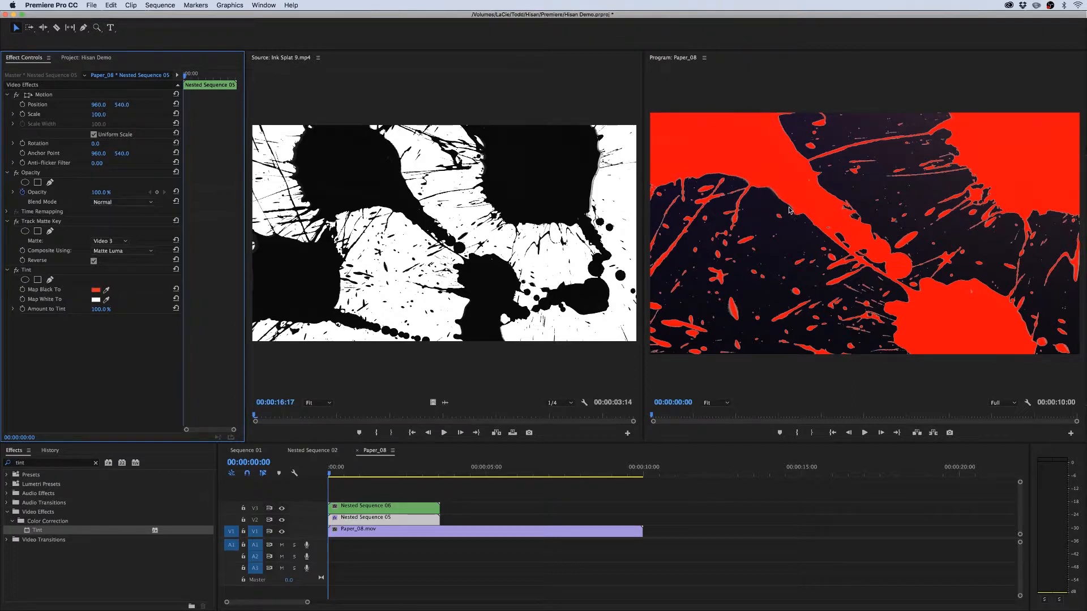
- Set the Tint effect's Map White To color to red E70000
{"action": "left_click", "coordinate": [96, 301]}
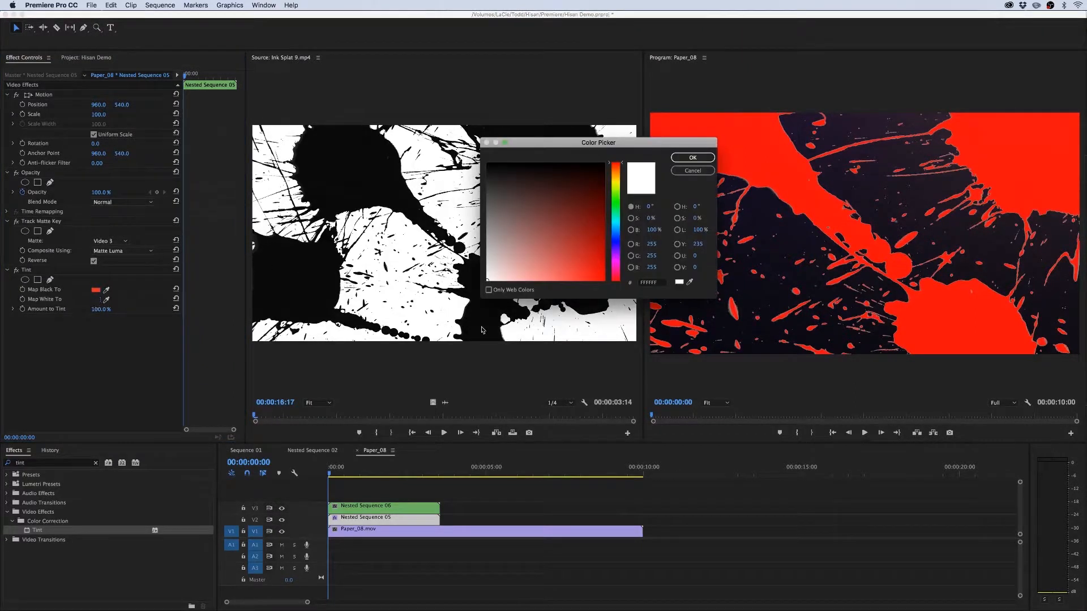
{"action": "left_click_drag", "start_coordinate": [564, 215], "coordinate": [624, 266]}
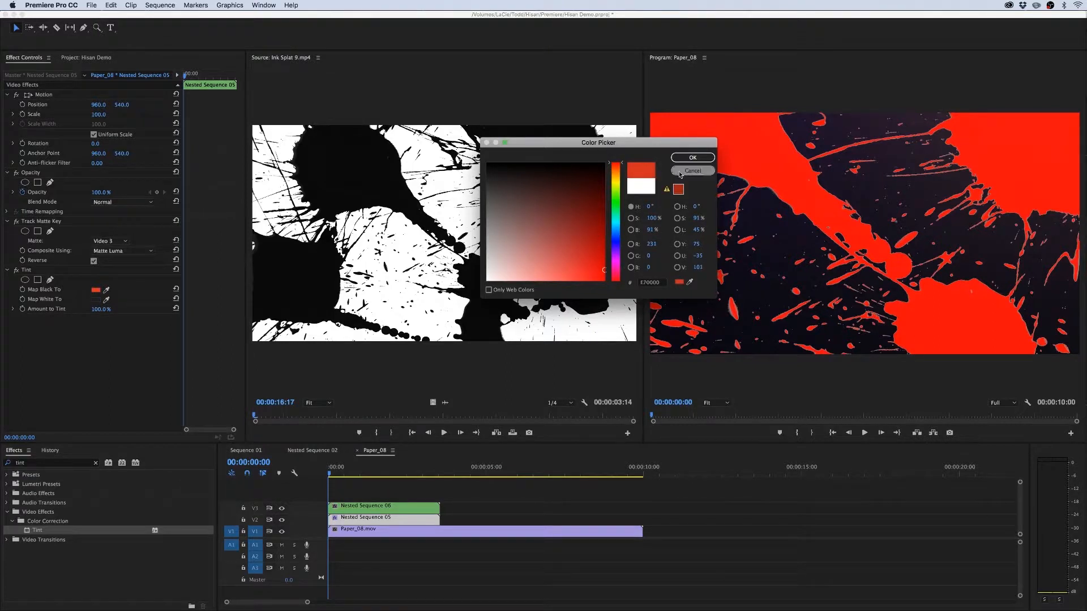
{"action": "left_click", "coordinate": [693, 158]}
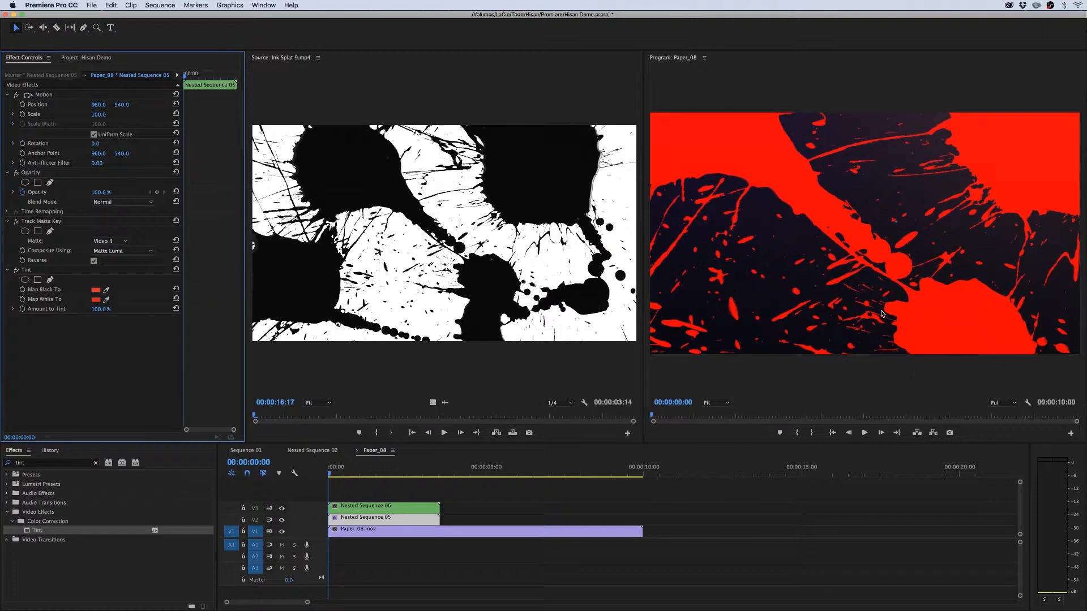
- Play and scrub through the Paper_08 sequence to review the red ink splat over the background
{"action": "left_click", "coordinate": [327, 495]}
{"action": "key", "text": "space"}
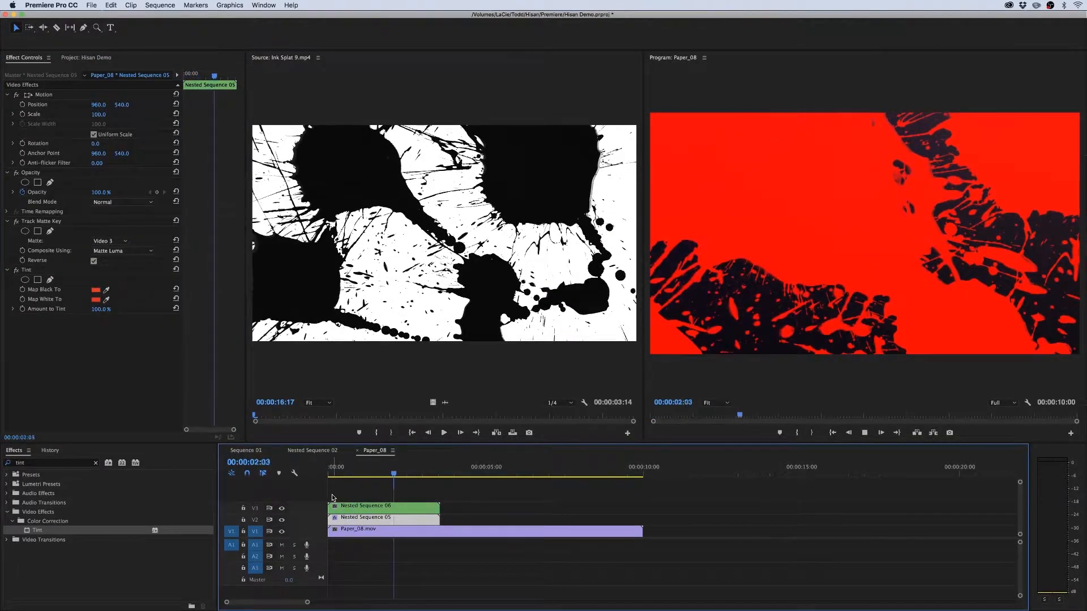
{"action": "key", "text": "space"}
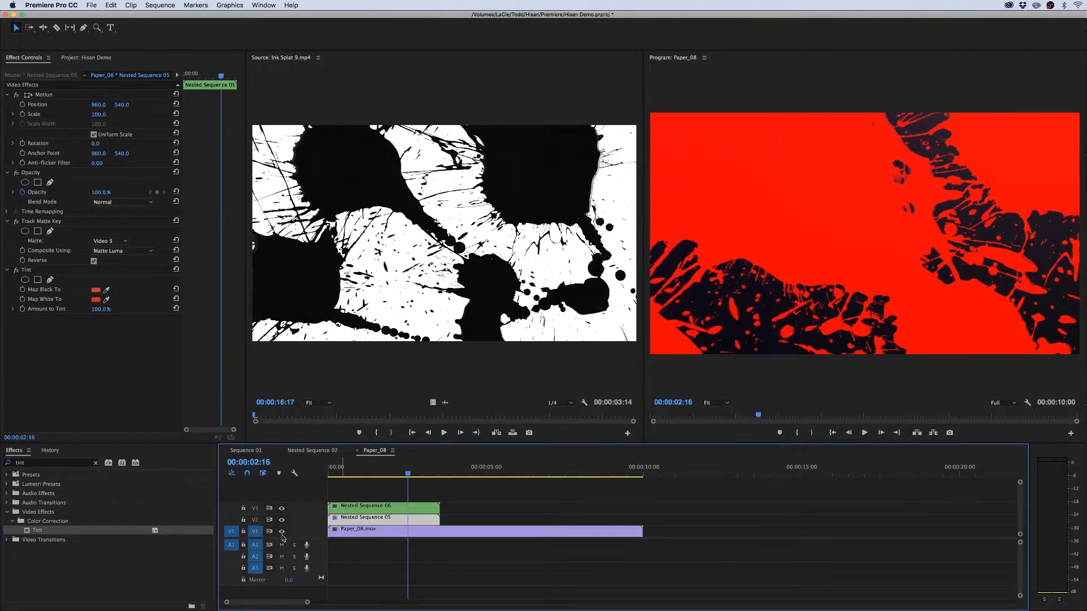
{"action": "left_click_drag", "start_coordinate": [412, 493], "coordinate": [443, 490]}
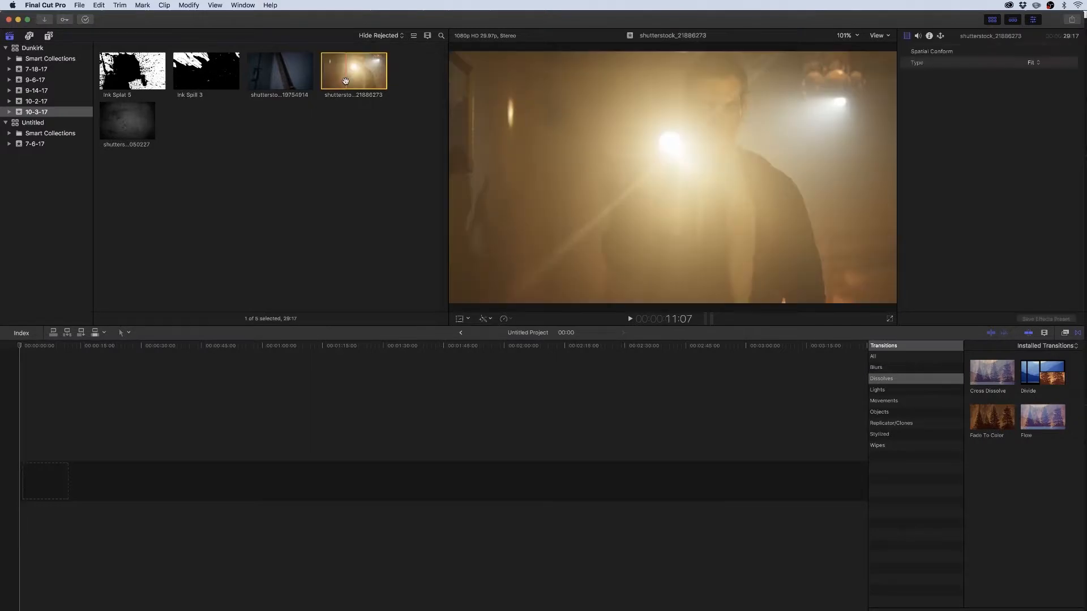
- Switch to Final Cut Pro and preview the shutterstock_21886273 and shutterstock_19754914 clips in the 10-3-17 event
{"action": "left_click", "coordinate": [346, 80]}
{"action": "key", "text": "space"}
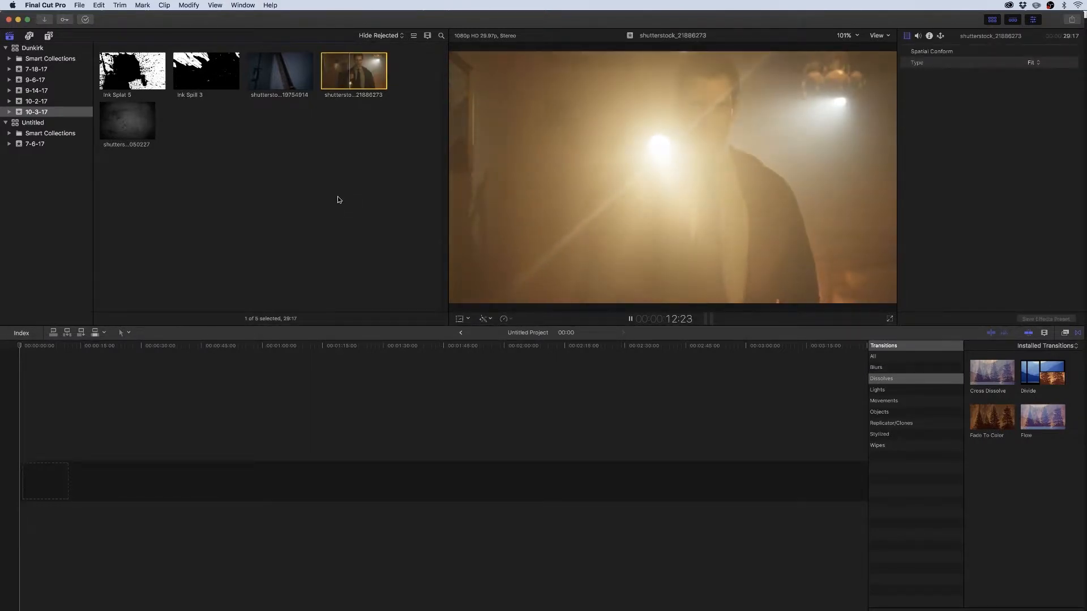
{"action": "left_click", "coordinate": [283, 74]}
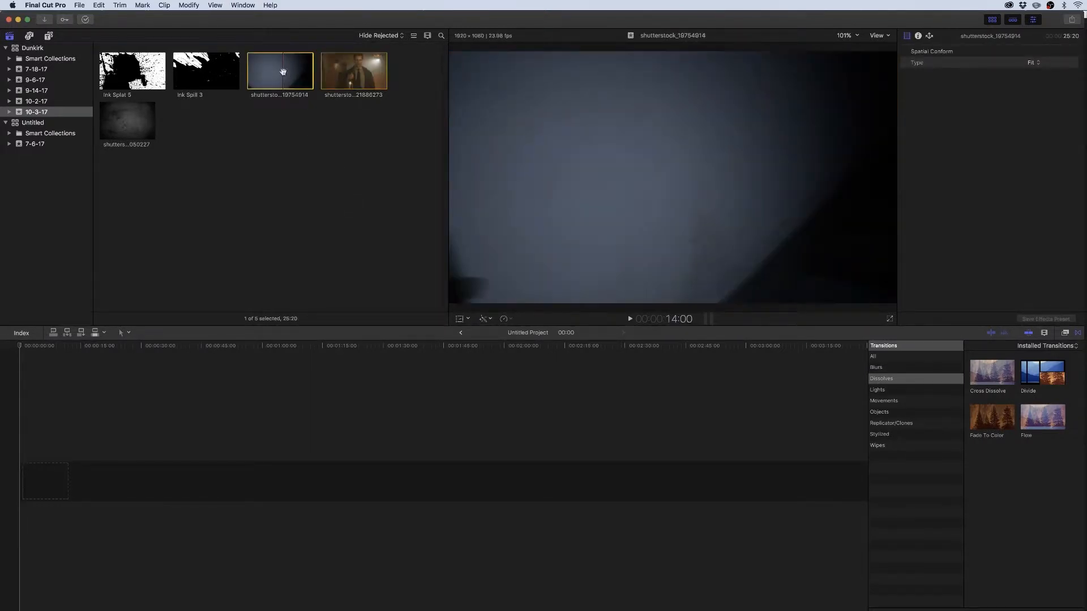
{"action": "key", "text": "space"}
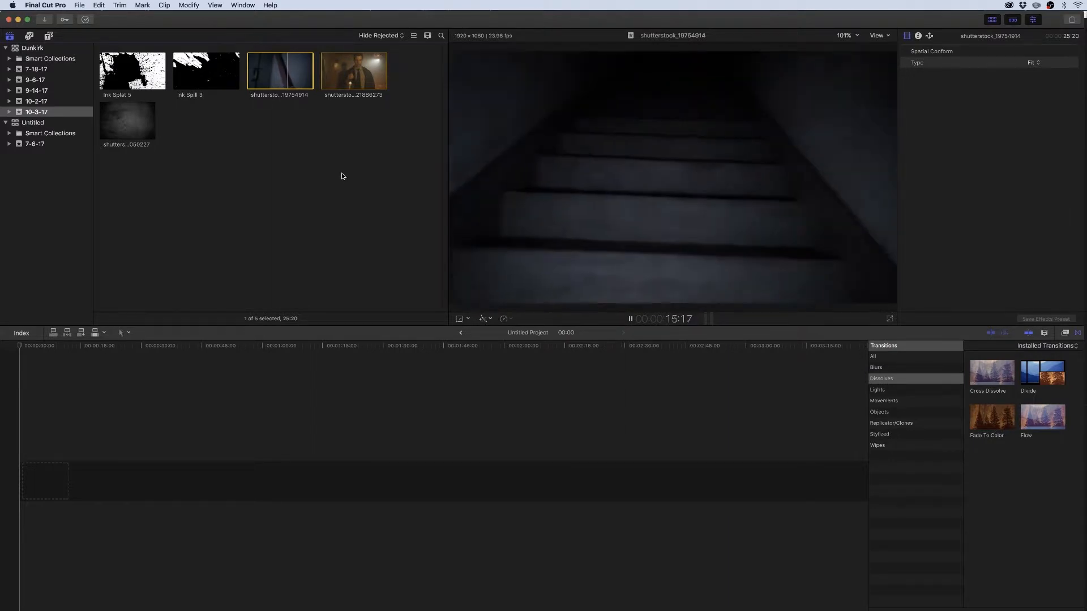
{"action": "key", "text": "space"}
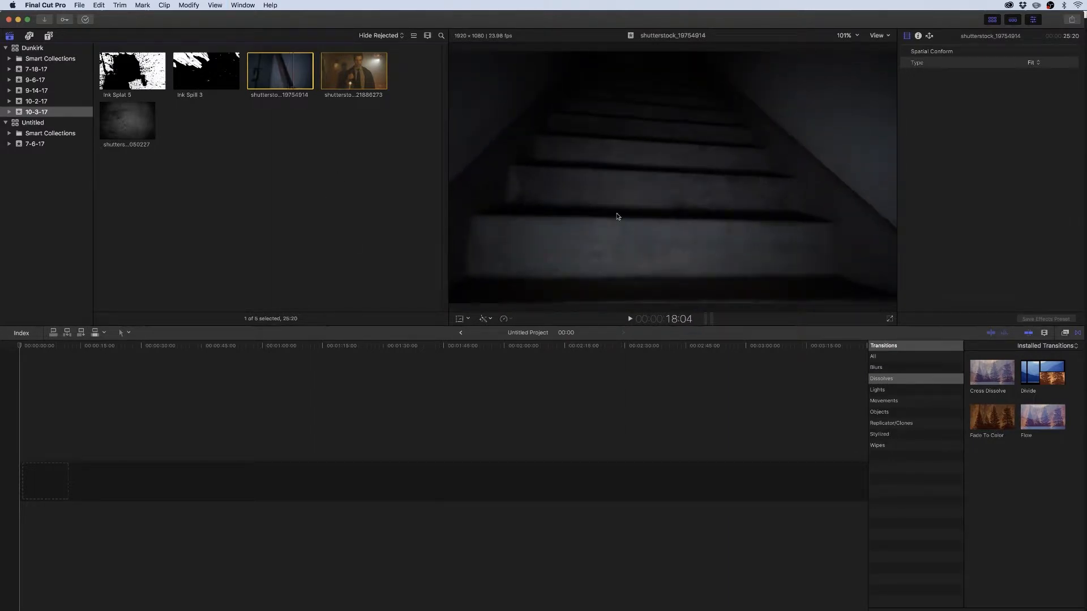
- Add the shutterstock_19754914 staircase clip to the empty timeline, with project settings of 1080p HD, 1920x1080, 23.98p and Apple ProRes 422
{"action": "left_click_drag", "start_coordinate": [279, 77], "coordinate": [261, 450]}
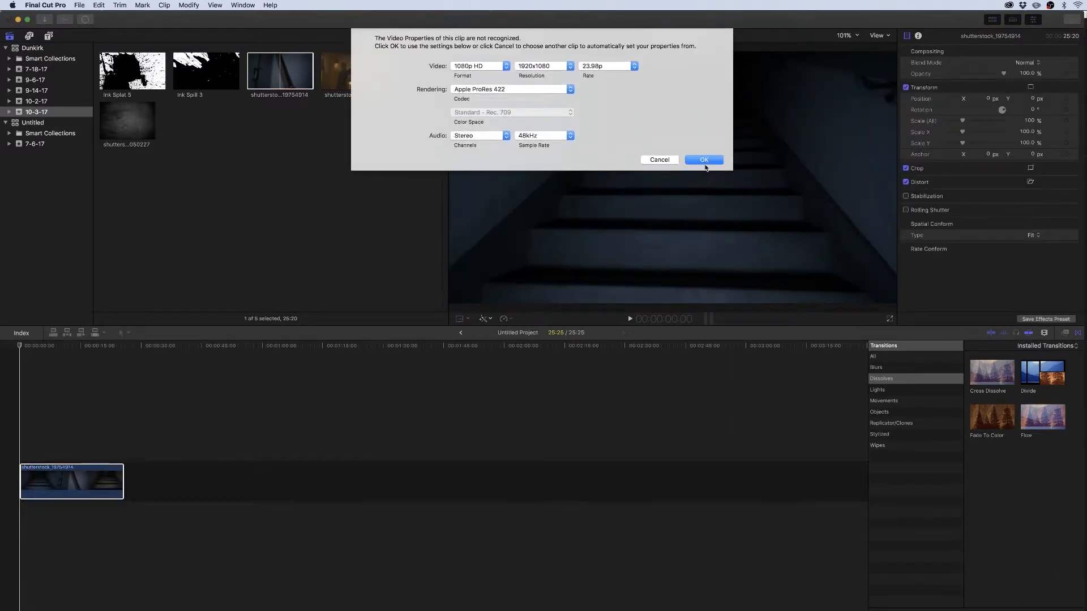
{"action": "left_click", "coordinate": [704, 160]}
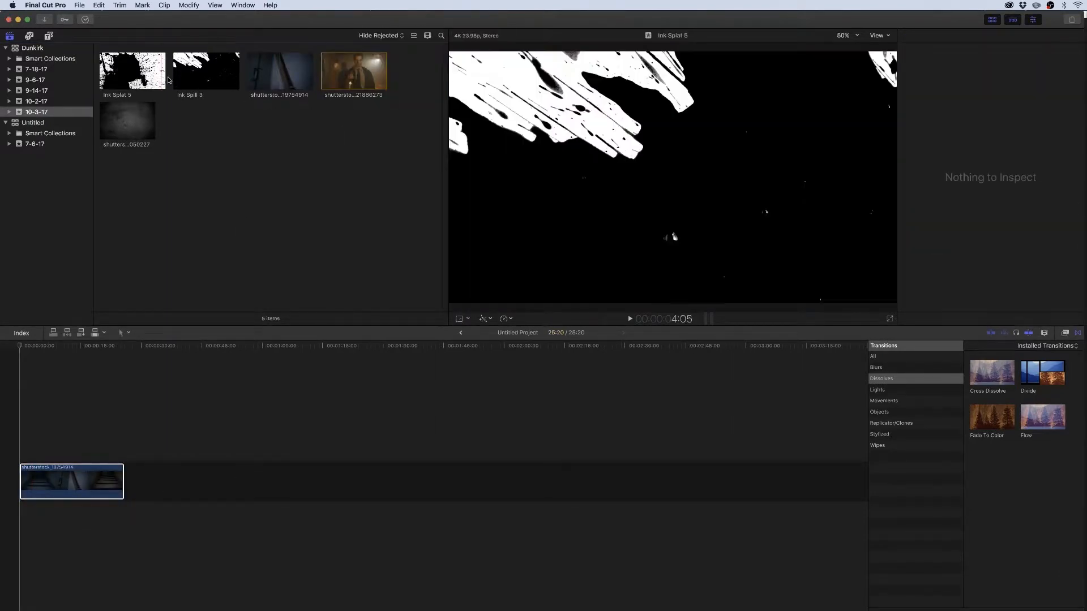
{"action": "left_click", "coordinate": [131, 69]}
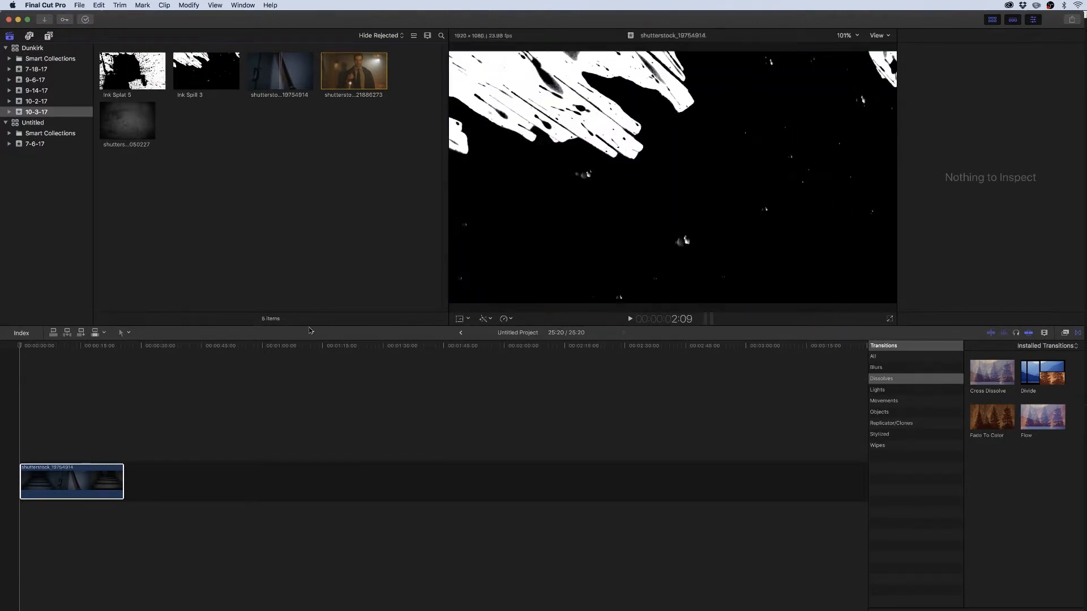
- Append the shutterstock_259050227 texture image after the staircase clip in the timeline
{"action": "left_click", "coordinate": [121, 188]}
{"action": "left_click", "coordinate": [120, 121]}
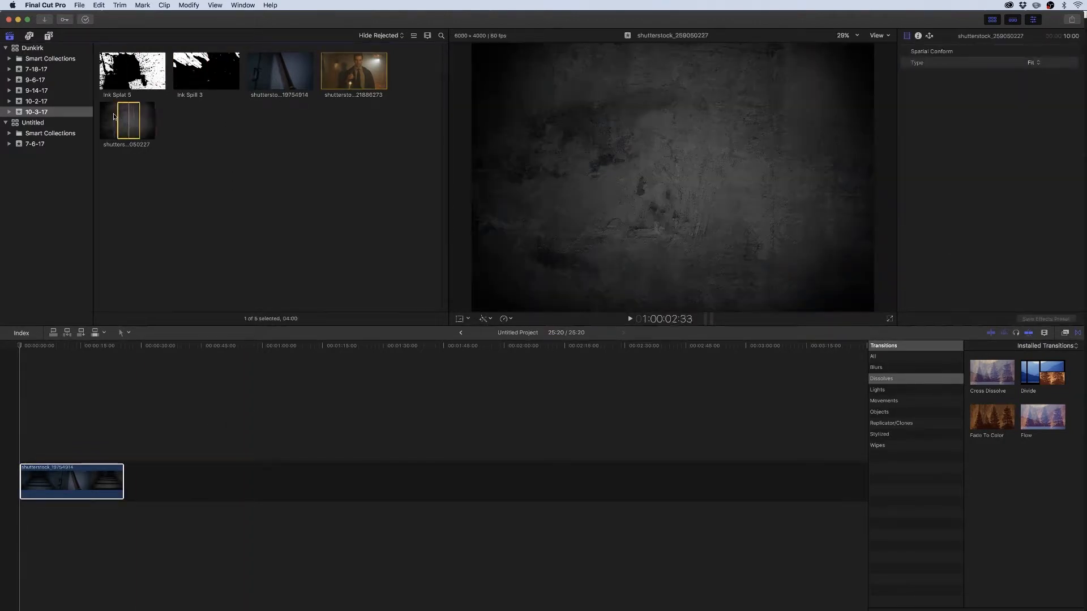
{"action": "left_click_drag", "start_coordinate": [117, 121], "coordinate": [170, 482]}
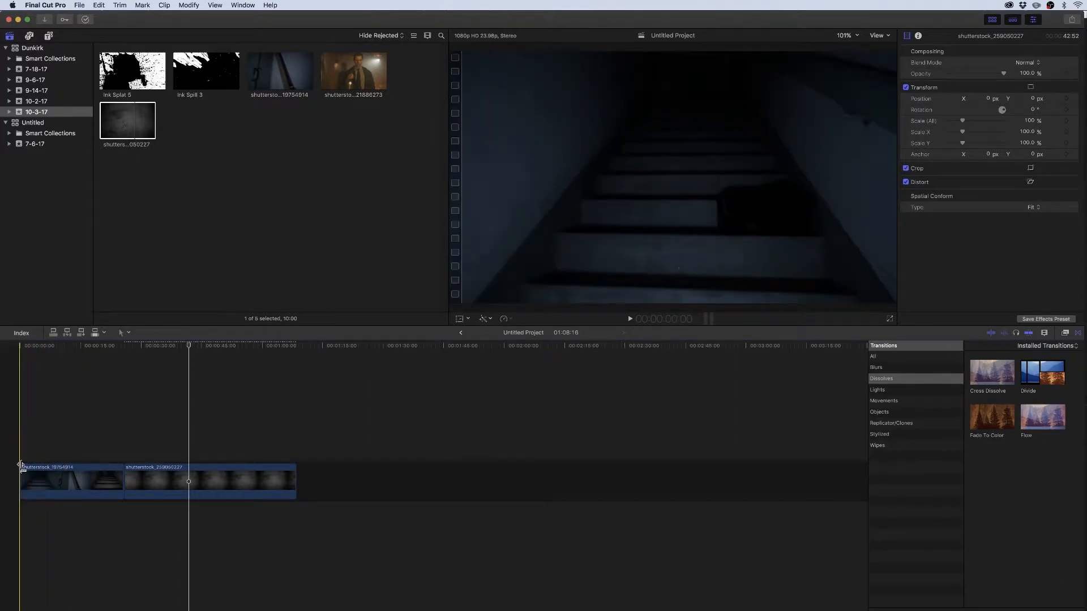
- Place Ink Spill 3 above the staircase clip, set its blend mode to Silhouette Luma, and play the composite from the start
{"action": "left_click", "coordinate": [209, 79]}
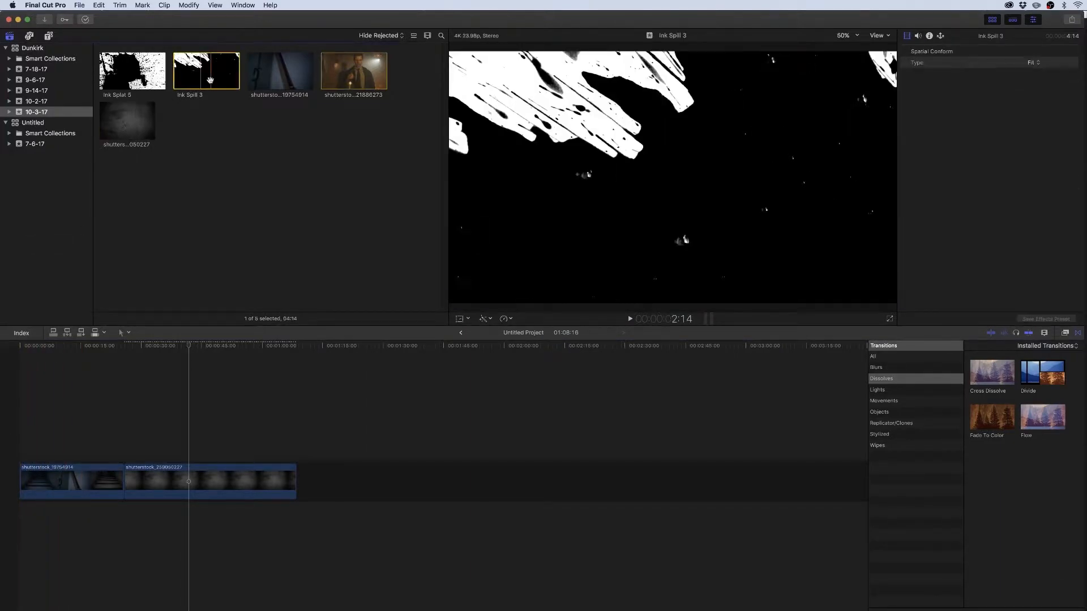
{"action": "mouse_move", "coordinate": [155, 235]}
{"action": "left_mouse_down"}
{"action": "mouse_move", "coordinate": [50, 431]}
{"action": "mouse_move", "coordinate": [31, 432]}
{"action": "left_mouse_up"}
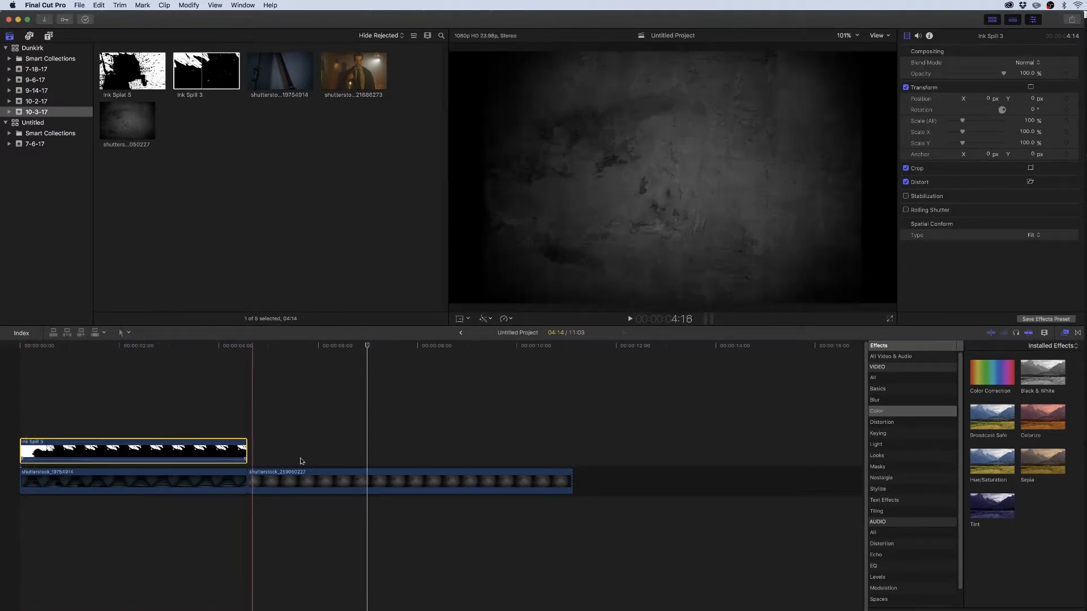
{"action": "left_click", "coordinate": [1023, 65]}
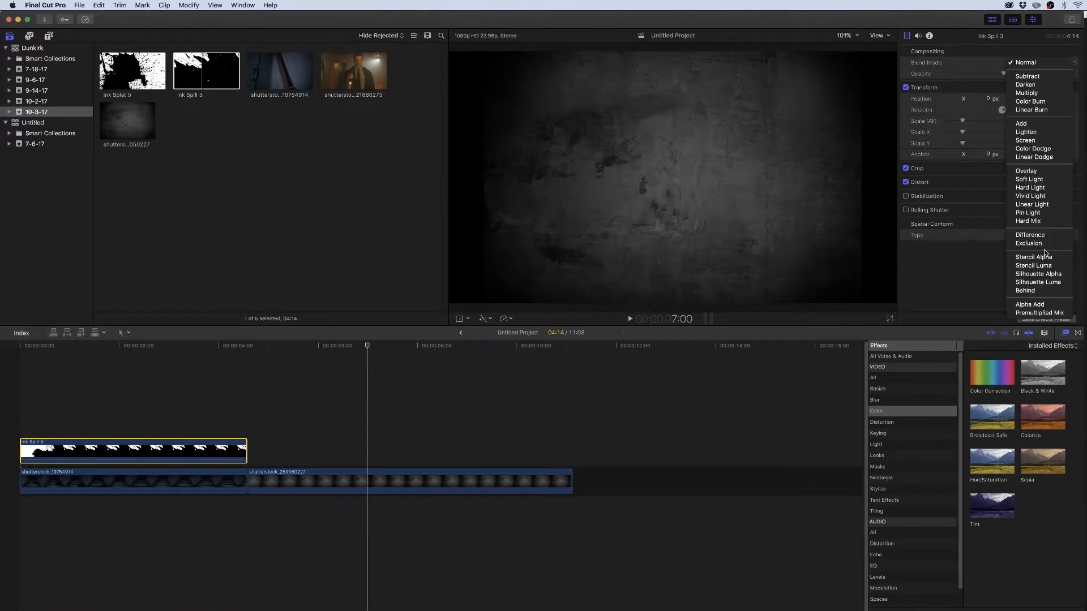
{"action": "left_click", "coordinate": [1038, 282]}
{"action": "left_click", "coordinate": [18, 375]}
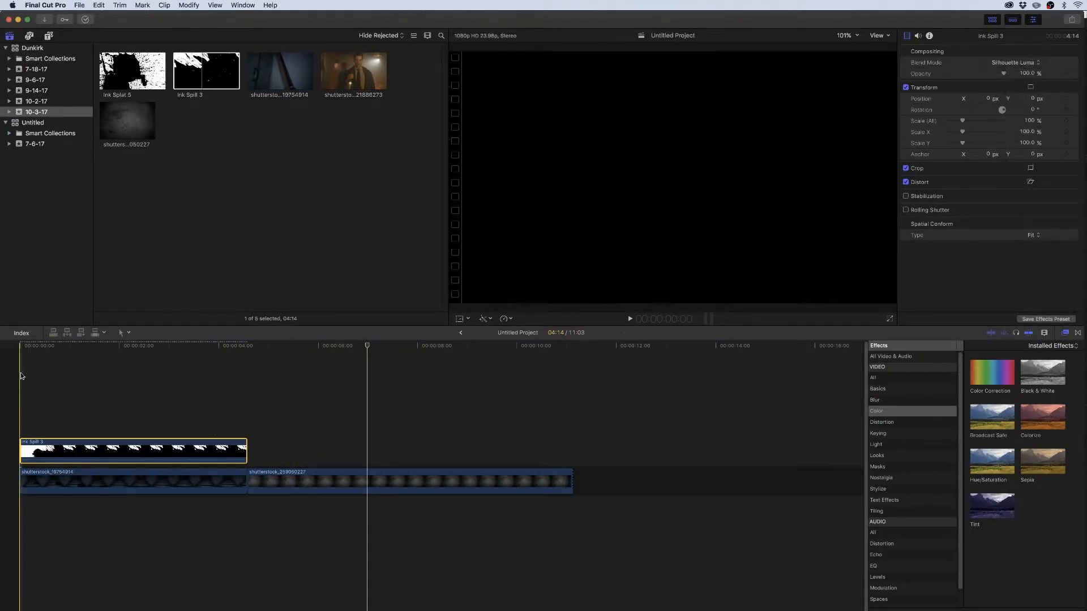
{"action": "key", "text": "space"}
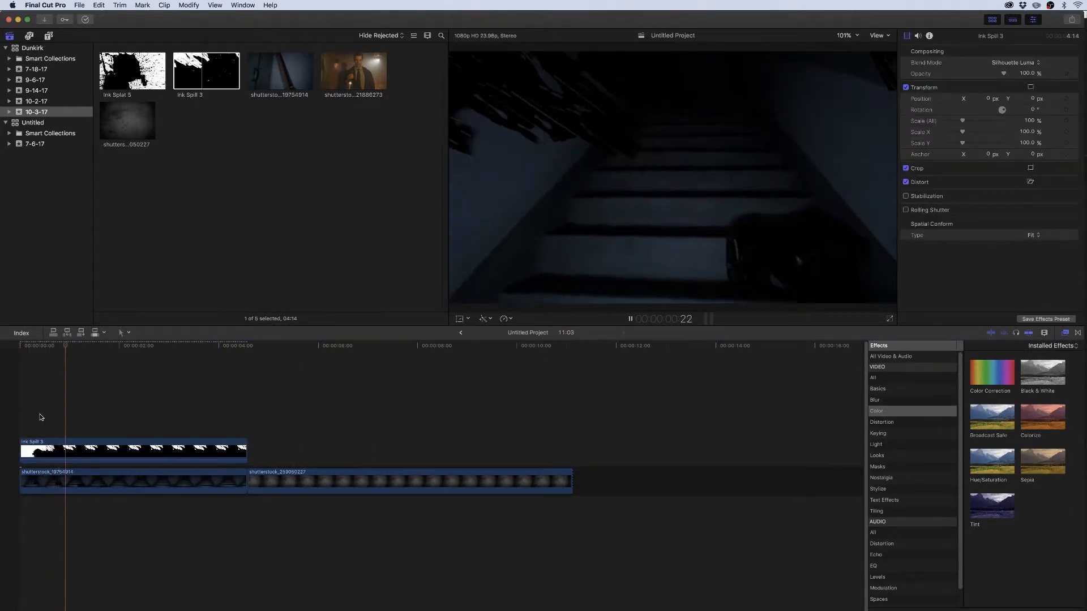
{"action": "left_click", "coordinate": [21, 353]}
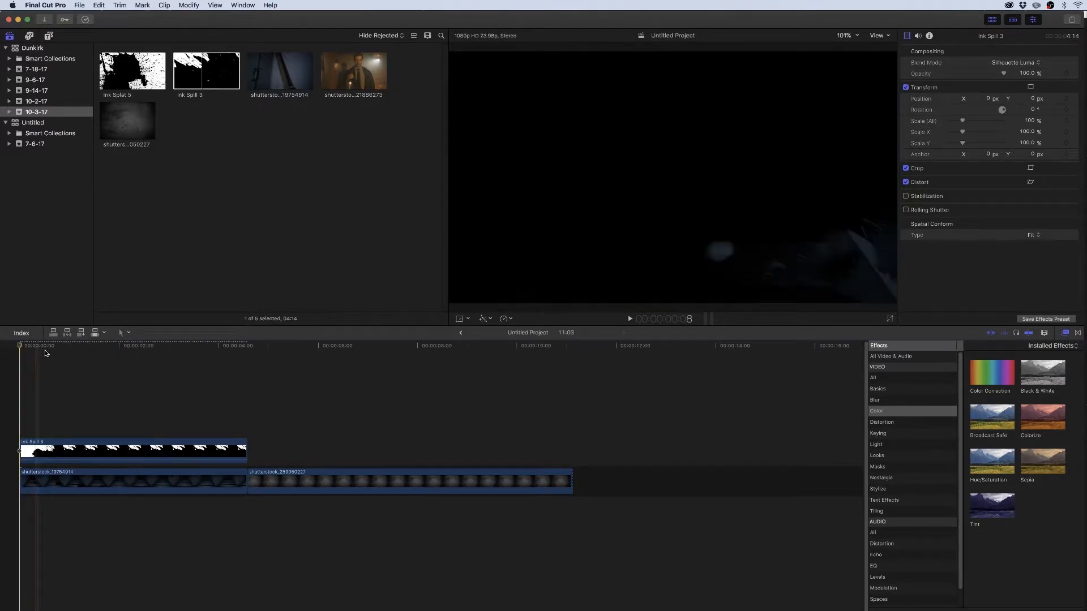
{"action": "key", "text": "space"}
- Combine Ink Spill 3 and the staircase clip into a compound clip in the 10-2-17 event, keeping the default name
{"action": "left_click_drag", "start_coordinate": [226, 399], "coordinate": [147, 494]}
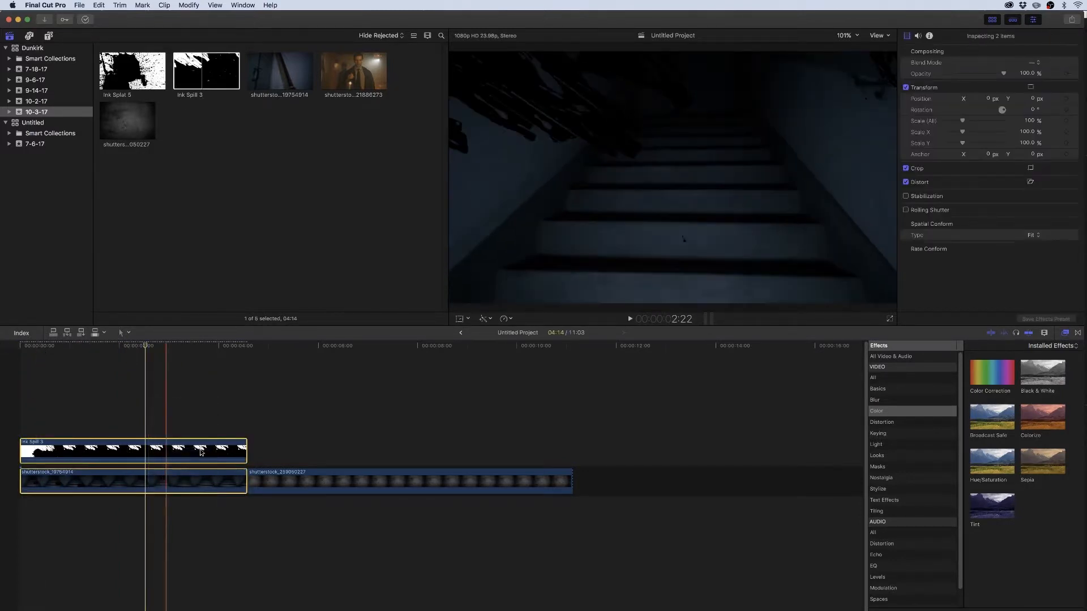
{"action": "right_click", "coordinate": [204, 450]}
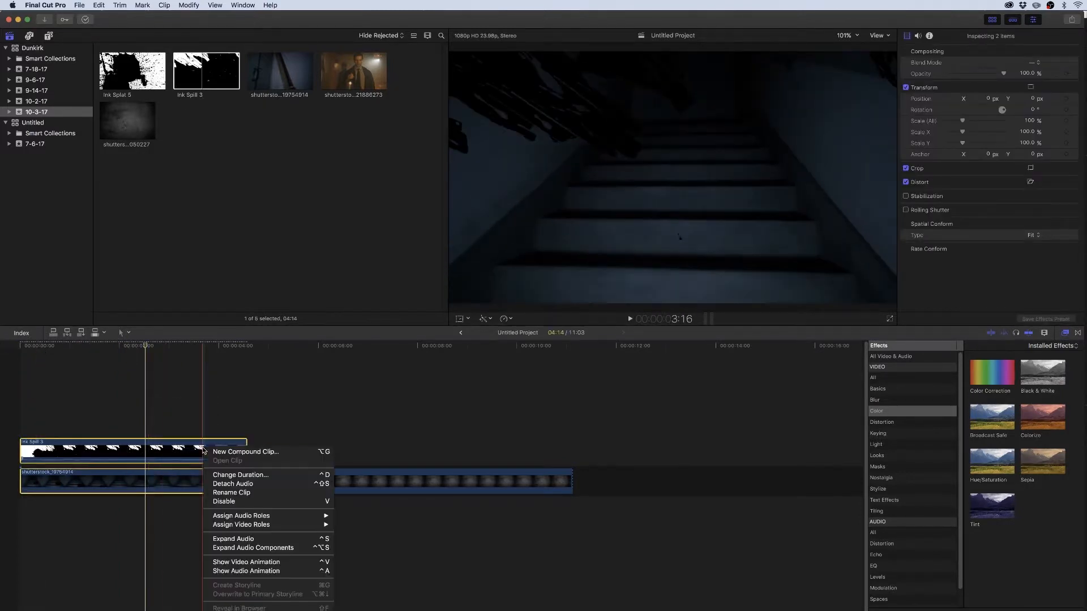
{"action": "left_click", "coordinate": [236, 452]}
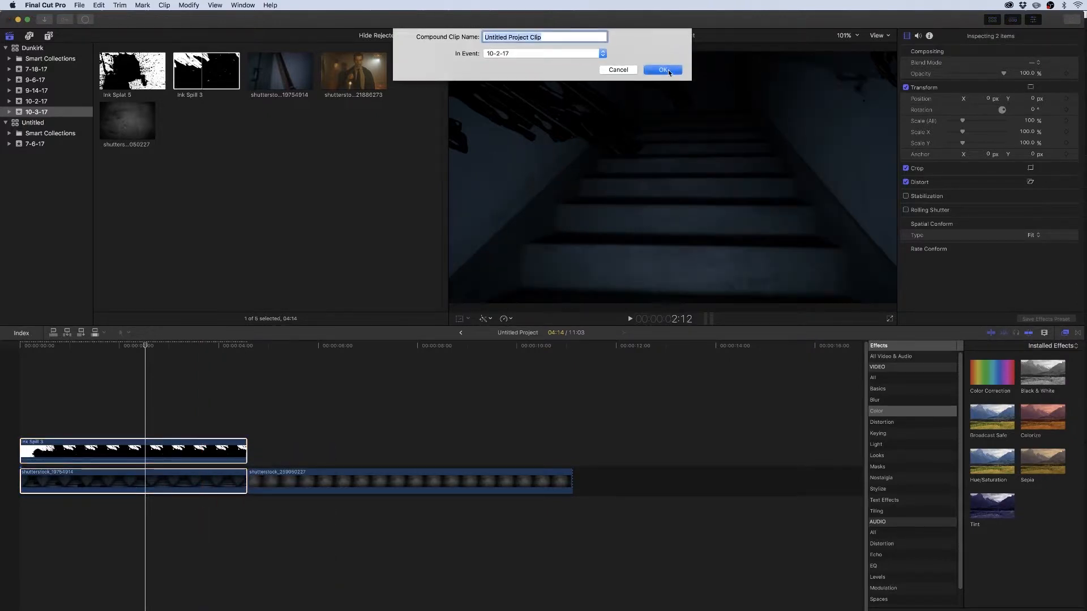
{"action": "left_click", "coordinate": [663, 70]}
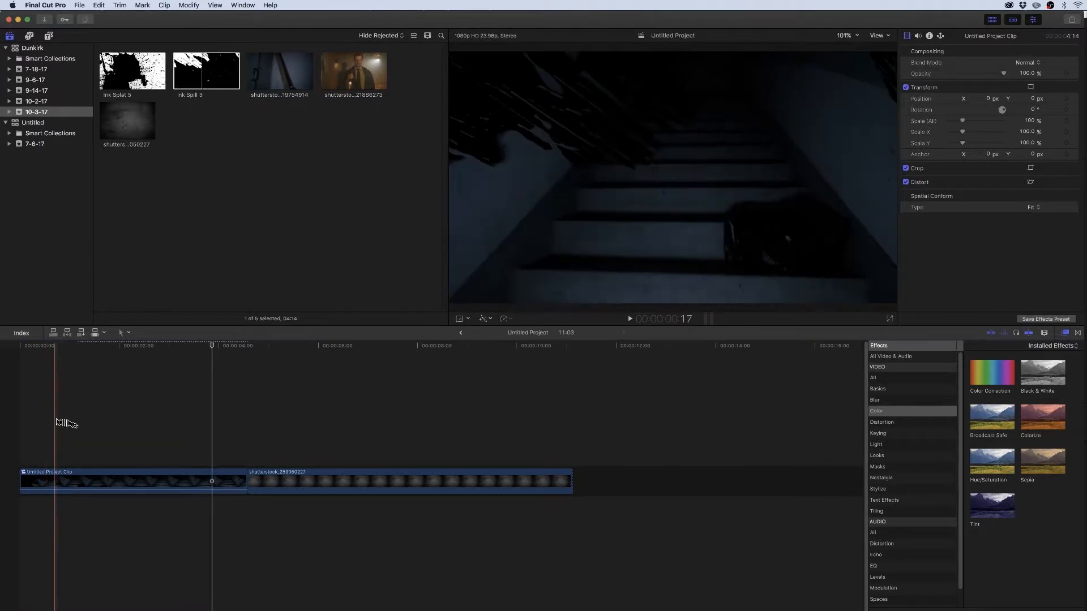
- Stack the staircase compound clip above the texture at the timeline start and scale the texture up to about 132%
{"action": "left_click", "coordinate": [103, 482]}
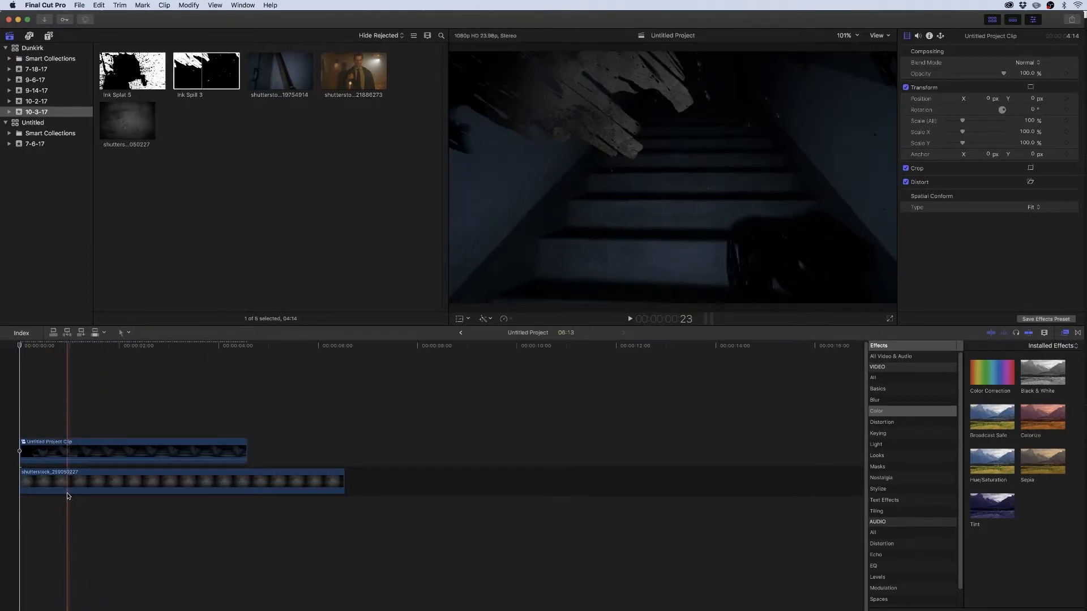
{"action": "mouse_move", "coordinate": [76, 490]}
{"action": "left_mouse_down"}
{"action": "mouse_move", "coordinate": [250, 489]}
{"action": "mouse_move", "coordinate": [122, 473]}
{"action": "mouse_move", "coordinate": [82, 495]}
{"action": "left_mouse_up"}
{"action": "left_click", "coordinate": [247, 419]}
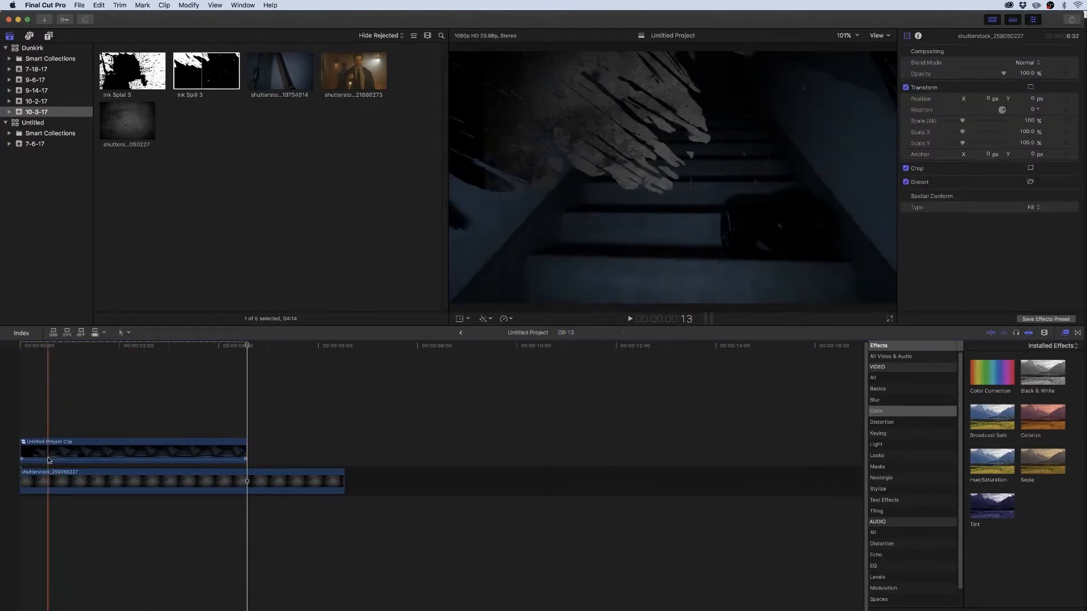
{"action": "left_click", "coordinate": [50, 481]}
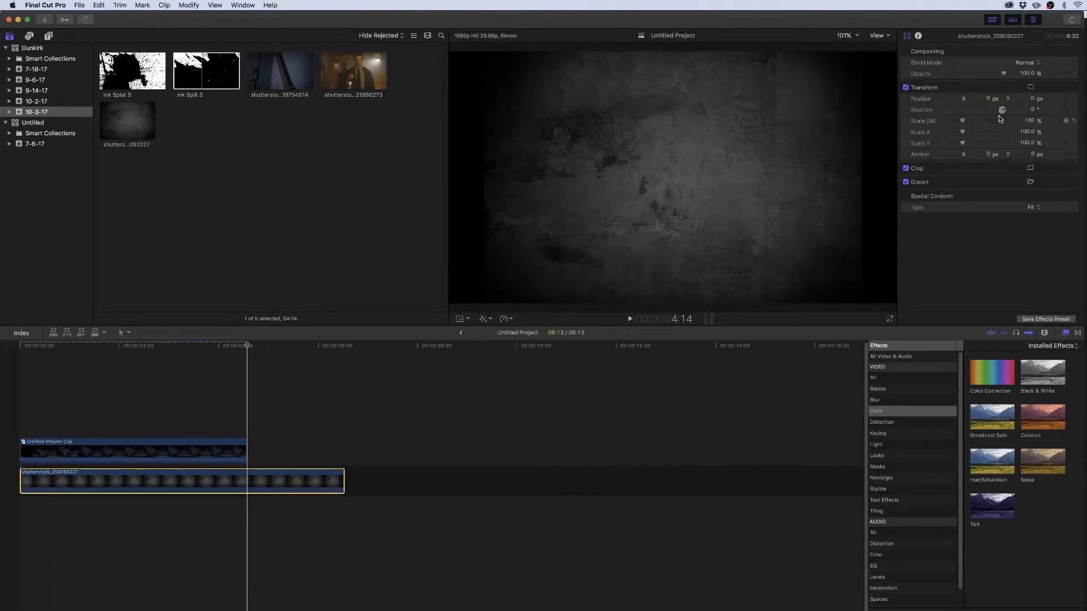
{"action": "left_click_drag", "start_coordinate": [963, 123], "coordinate": [966, 123]}
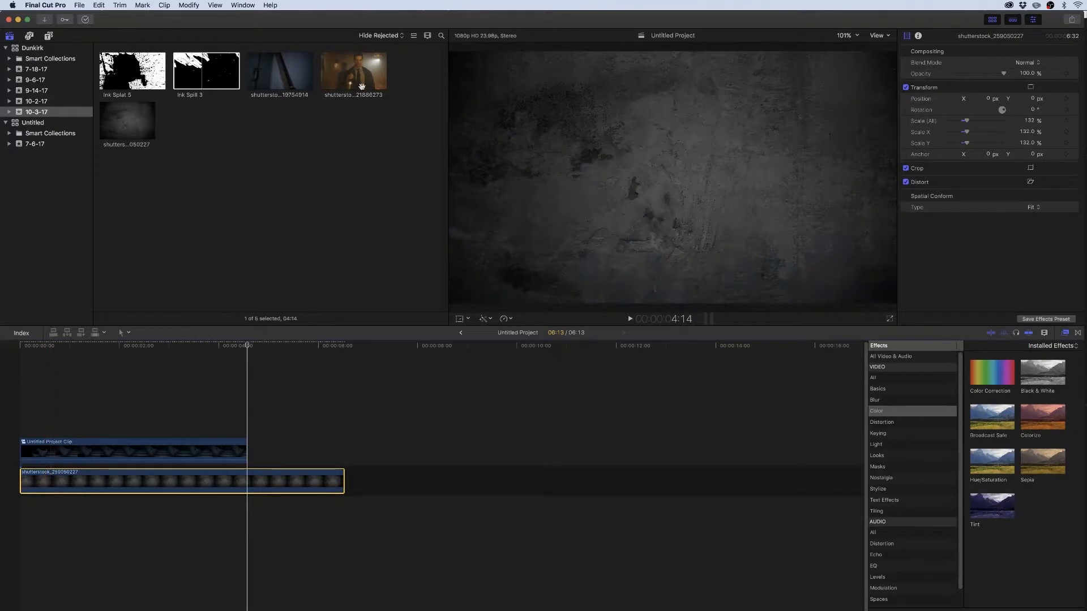
- Append the shutterstock_21886273 flashlight clip after the texture and place Ink Splat 5 above it, matching their lengths
{"action": "left_click_drag", "start_coordinate": [362, 86], "coordinate": [353, 481]}
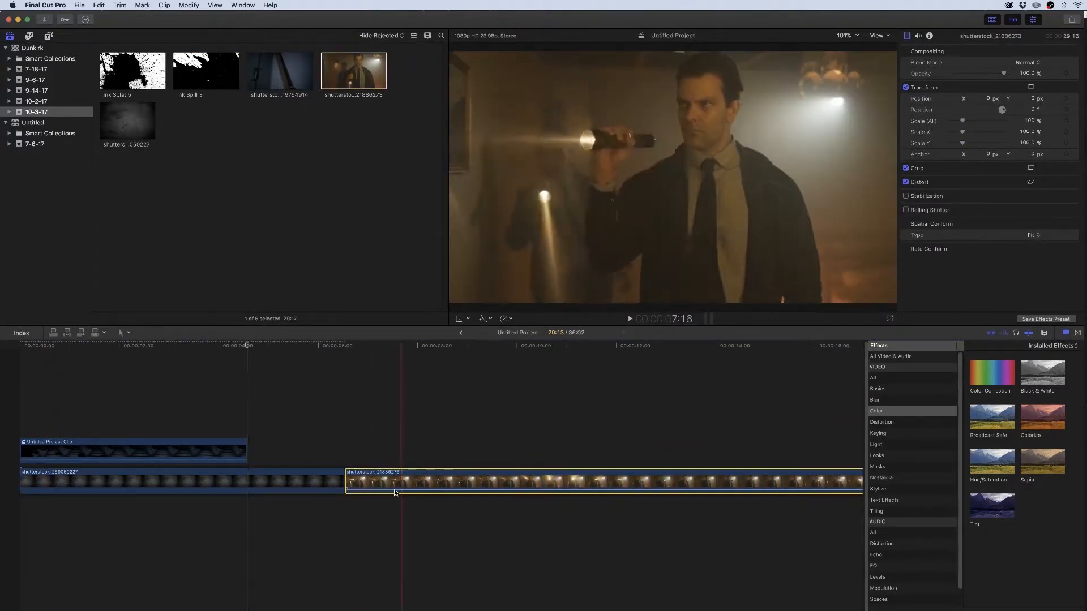
{"action": "key", "text": "Down"}
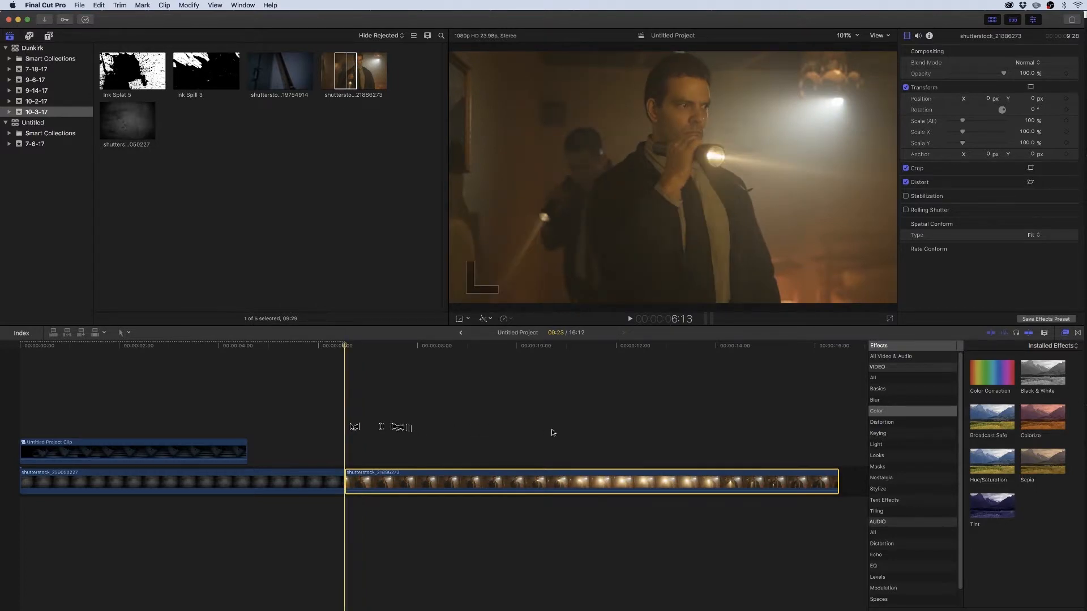
{"action": "left_click", "coordinate": [116, 67]}
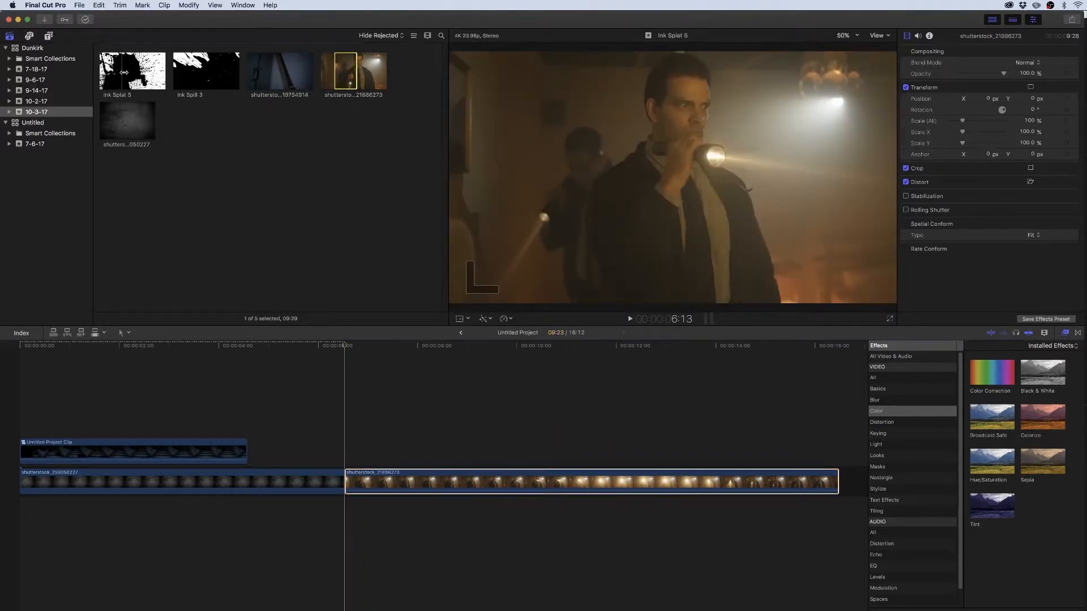
{"action": "mouse_move", "coordinate": [132, 71]}
{"action": "left_mouse_down"}
{"action": "mouse_move", "coordinate": [388, 437]}
{"action": "mouse_move", "coordinate": [368, 448]}
{"action": "mouse_move", "coordinate": [425, 416]}
{"action": "left_mouse_up"}
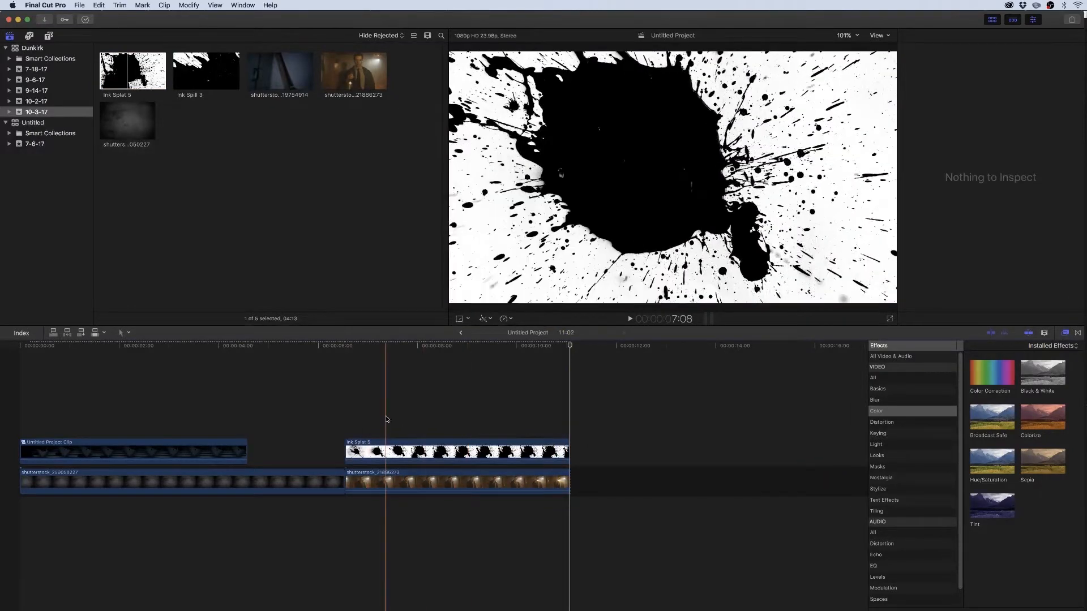
- Set Ink Splat 5's blend mode to Silhouette Luma and combine it with the flashlight clip into a compound clip
{"action": "left_click", "coordinate": [432, 452]}
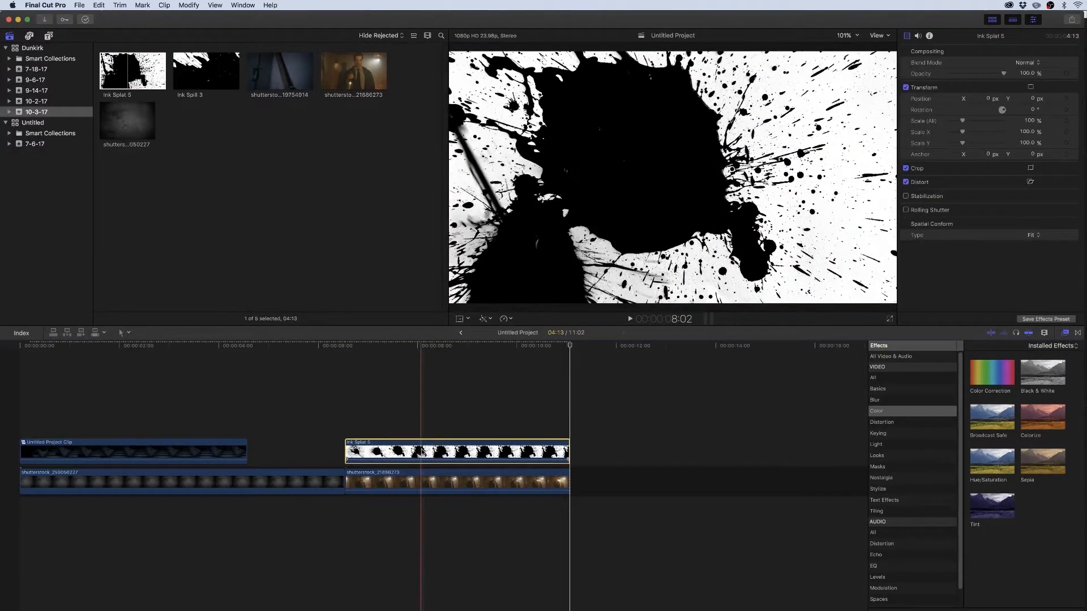
{"action": "left_click", "coordinate": [1028, 62]}
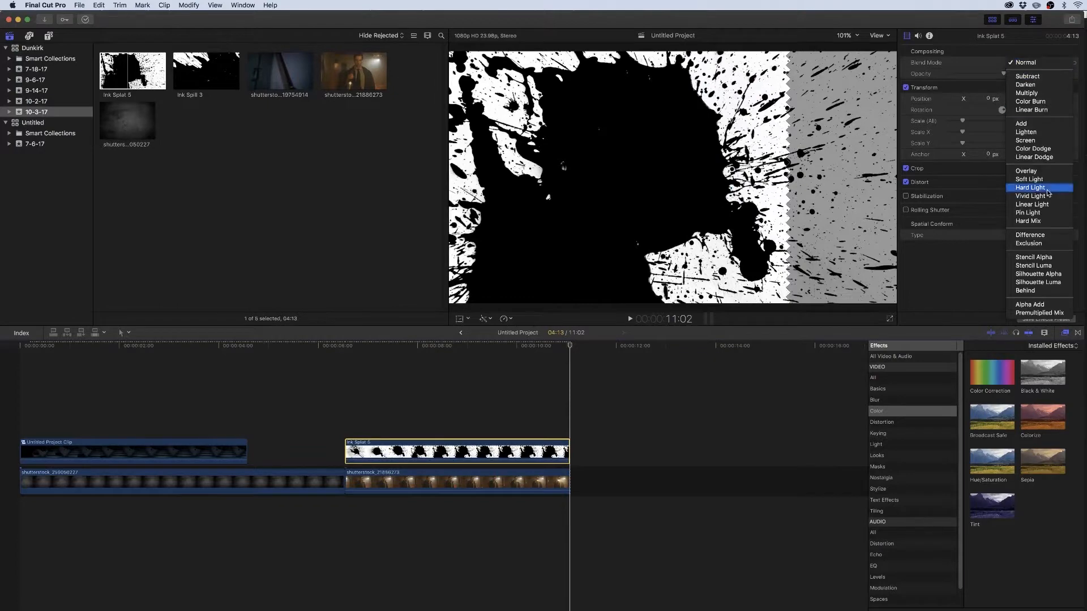
{"action": "left_click", "coordinate": [1034, 275]}
{"action": "mouse_move", "coordinate": [648, 400]}
{"action": "left_mouse_down"}
{"action": "mouse_move", "coordinate": [536, 491]}
{"action": "mouse_move", "coordinate": [442, 503]}
{"action": "left_mouse_up"}
{"action": "right_click", "coordinate": [457, 453]}
{"action": "left_click", "coordinate": [490, 455]}
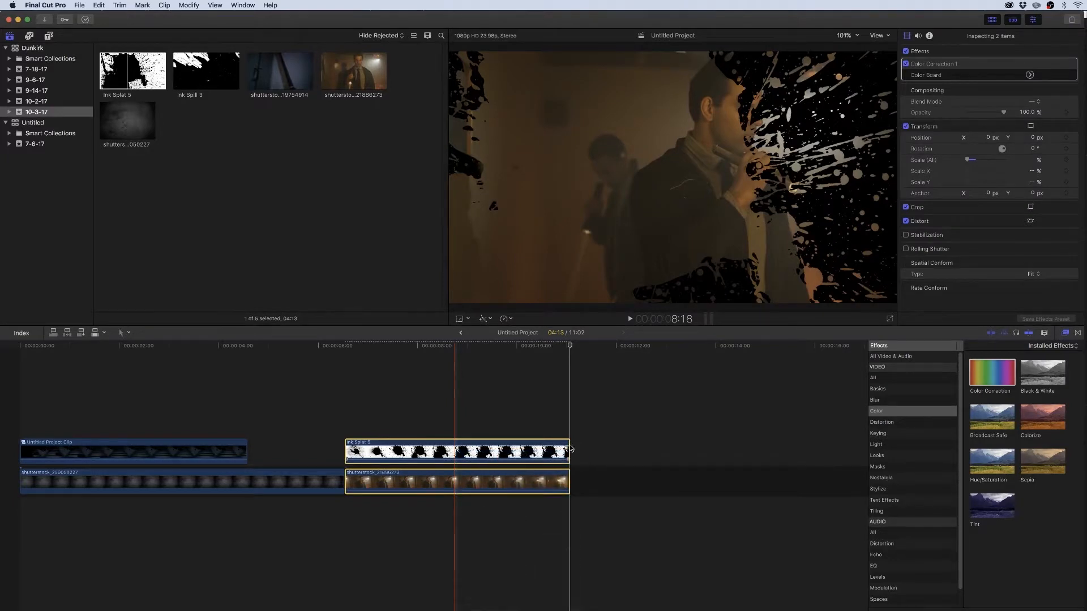
{"action": "key", "text": "Return"}
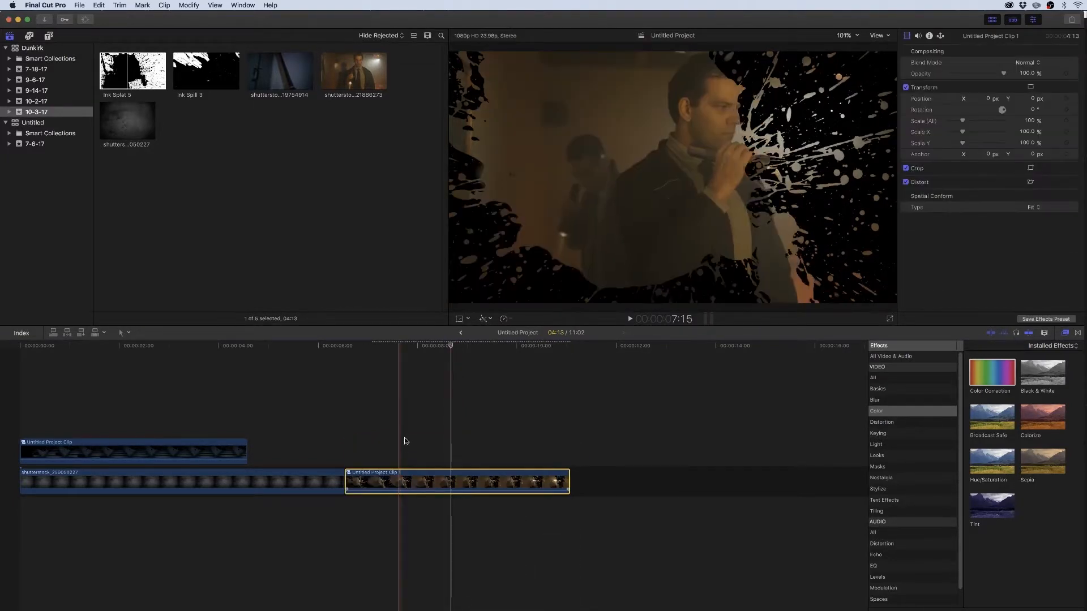
- Stack the flashlight compound clip above the staircase compound clip, starting about one second in, and play the layered composite
{"action": "left_click_drag", "start_coordinate": [402, 482], "coordinate": [122, 424]}
{"action": "key", "text": "space"}
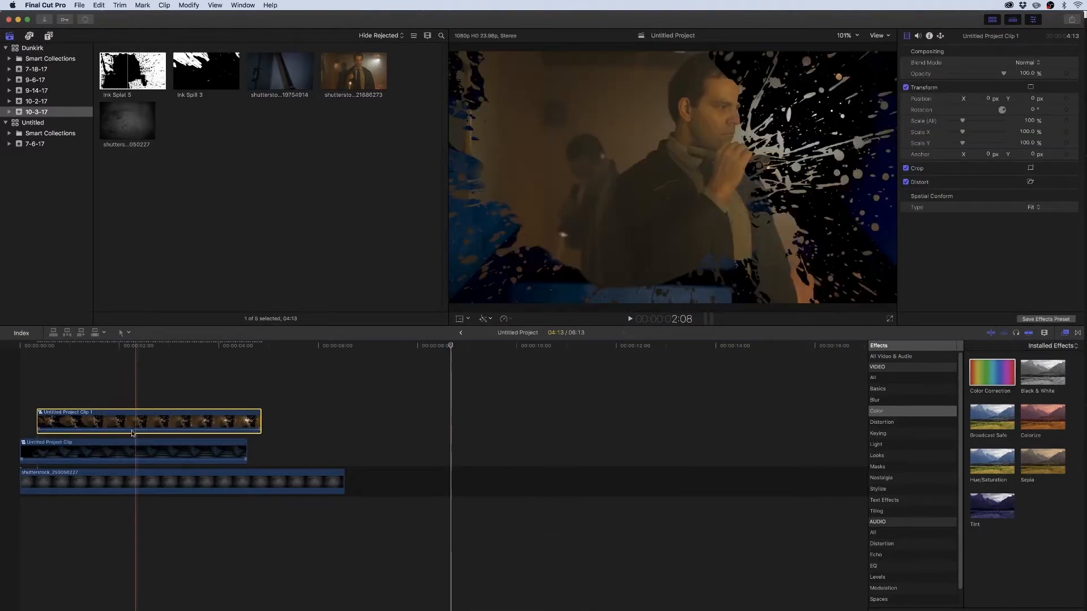
{"action": "key", "text": "space"}
{"action": "left_click_drag", "start_coordinate": [76, 346], "coordinate": [2, 346]}
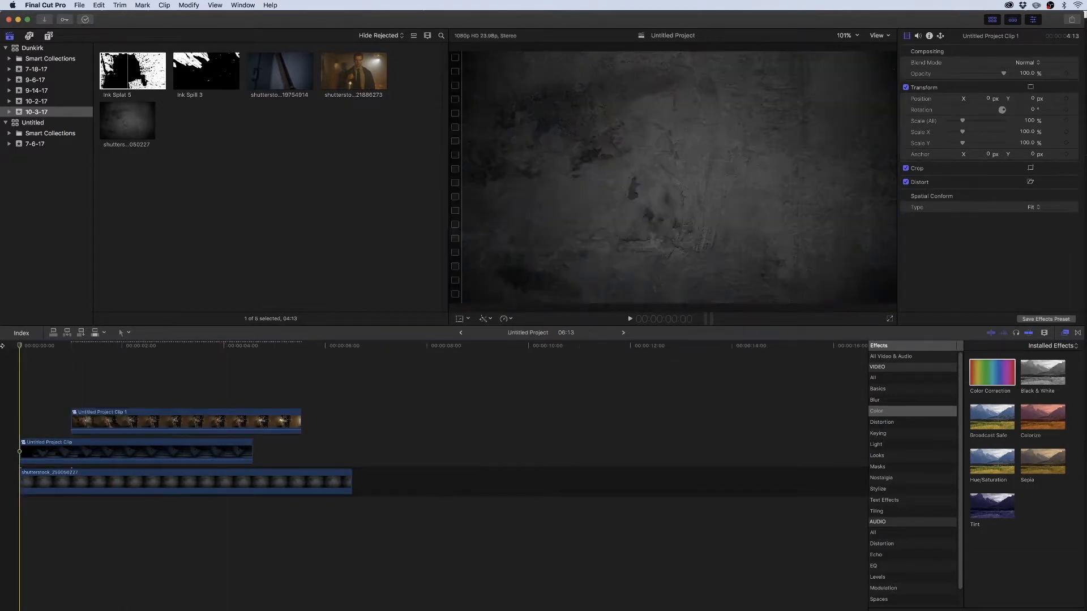
{"action": "key", "text": "space"}
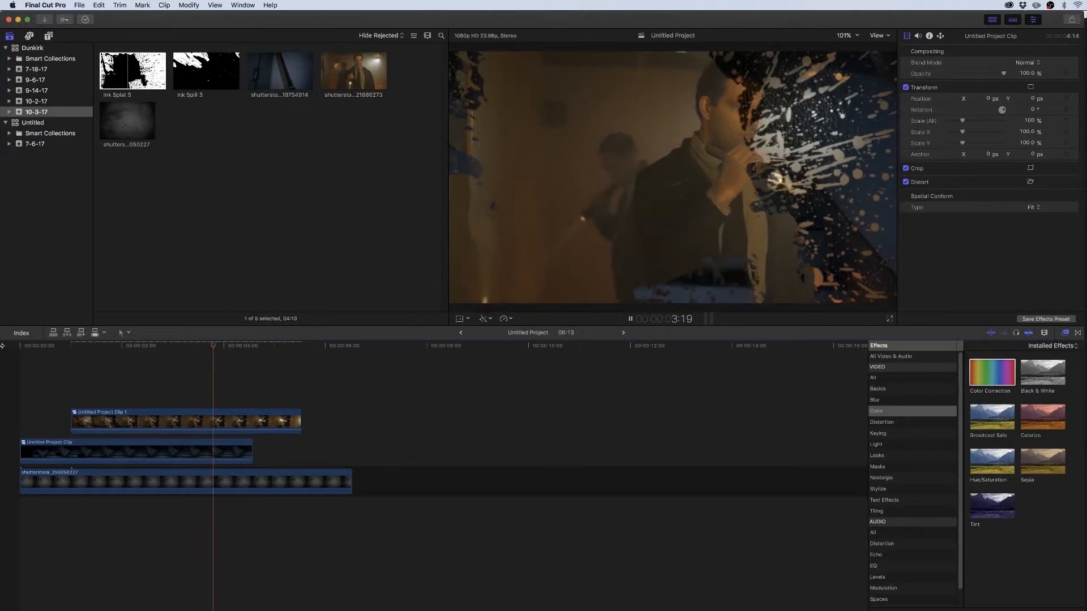
{"action": "key", "text": "space"}
- Play the Ink Splat 5 clip stacked over the texture from the start of the timeline
{"action": "key", "text": "space"}
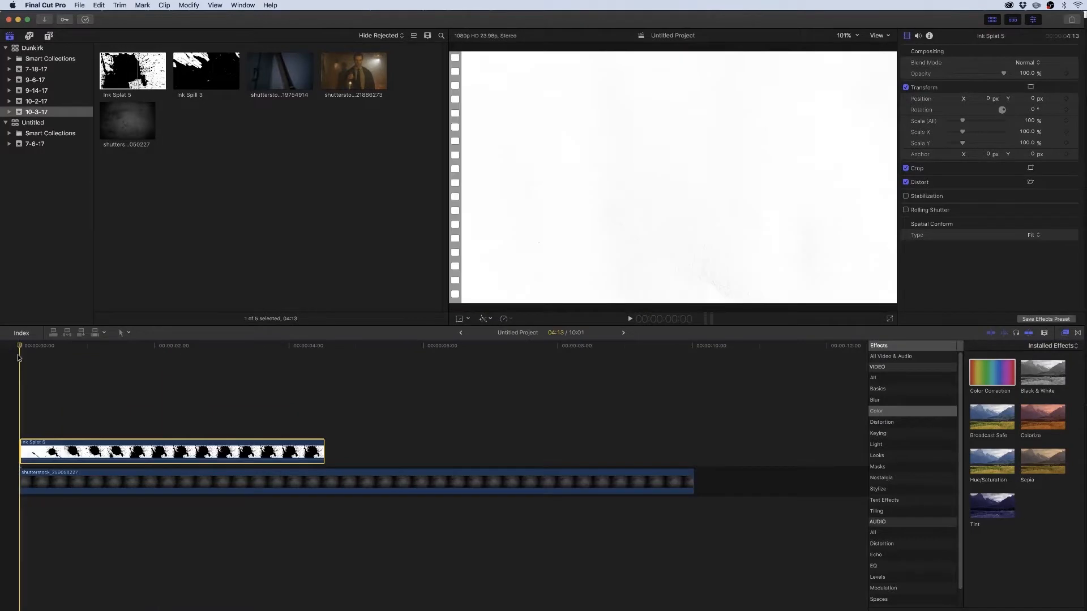
{"action": "key", "text": "space"}
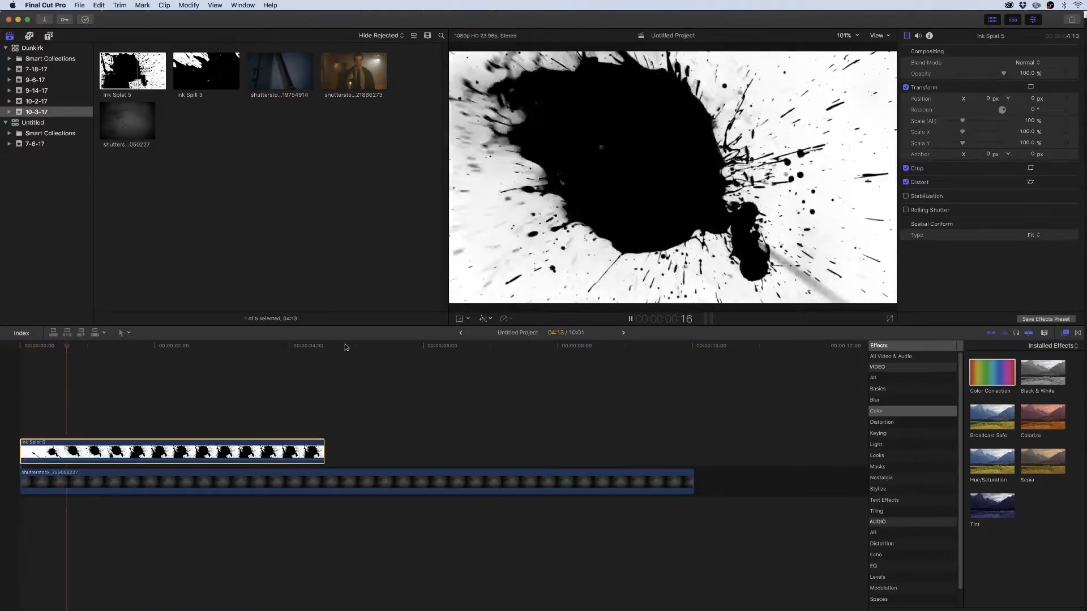
{"action": "key", "text": "space"}
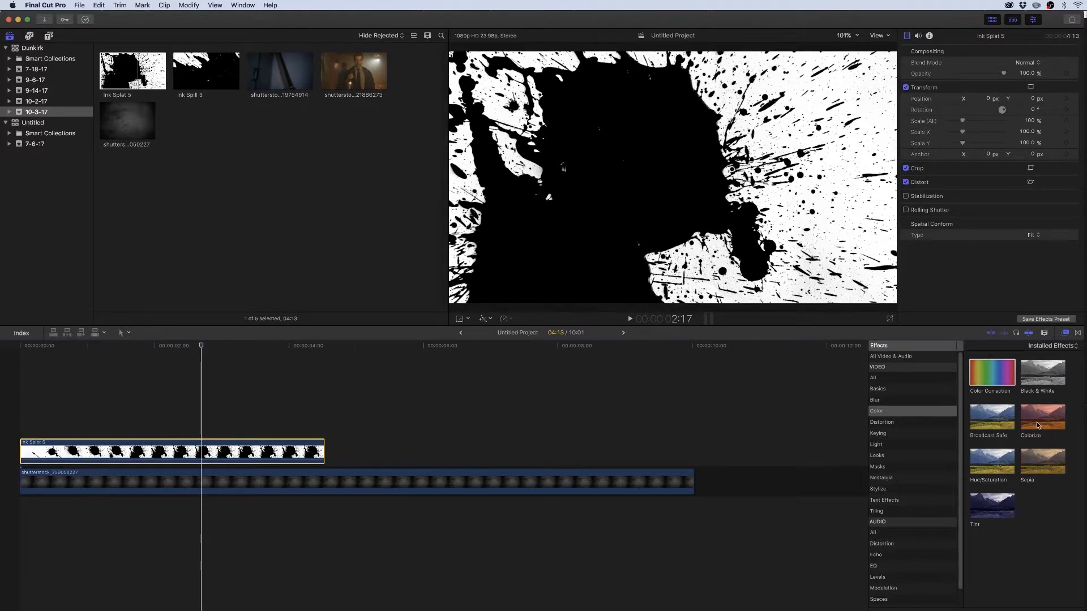
- Apply the Colorize effect to Ink Splat 5 and set Remap Black To to bright red
{"action": "mouse_move", "coordinate": [1038, 425]}
{"action": "left_mouse_down"}
{"action": "mouse_move", "coordinate": [258, 451]}
{"action": "mouse_move", "coordinate": [251, 461]}
{"action": "left_mouse_up"}
{"action": "left_click", "coordinate": [1025, 76]}
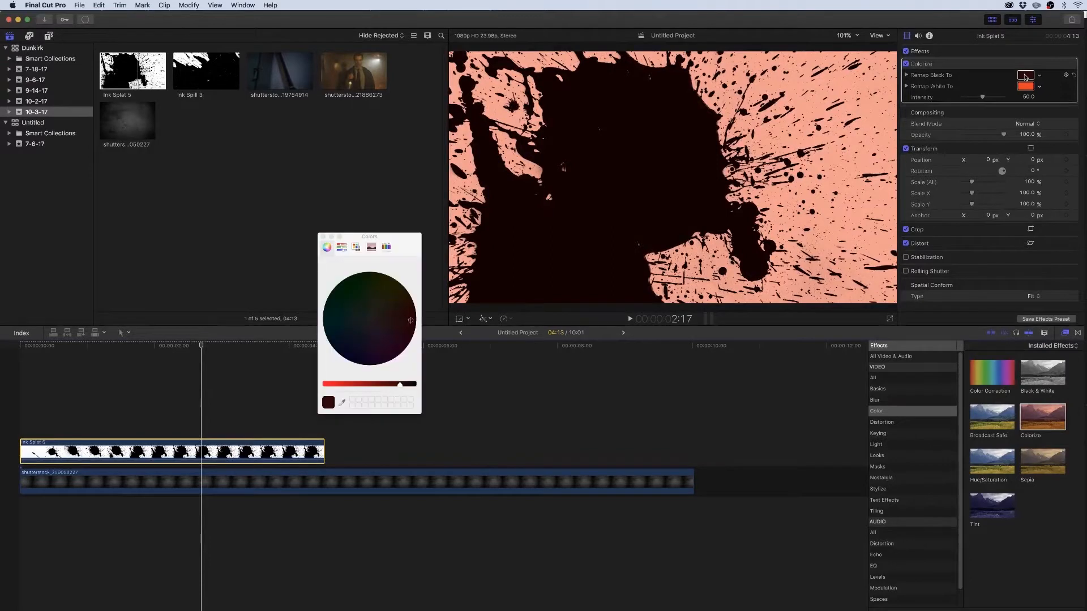
{"action": "left_click", "coordinate": [327, 387]}
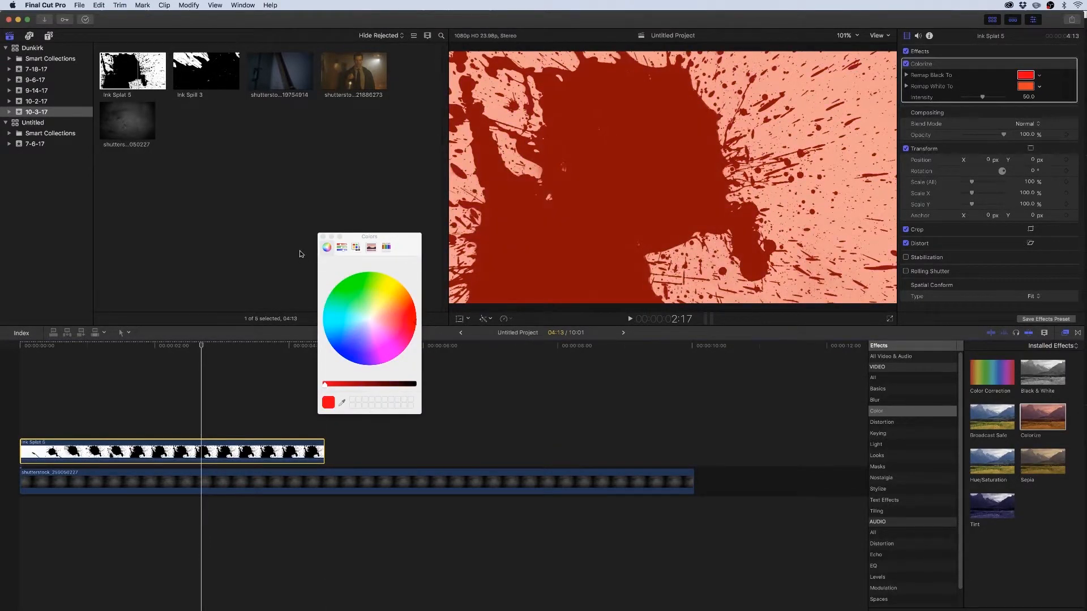
{"action": "left_click", "coordinate": [323, 238]}
- Set the Colorize effect's Remap White To color to white
{"action": "left_click", "coordinate": [1026, 86]}
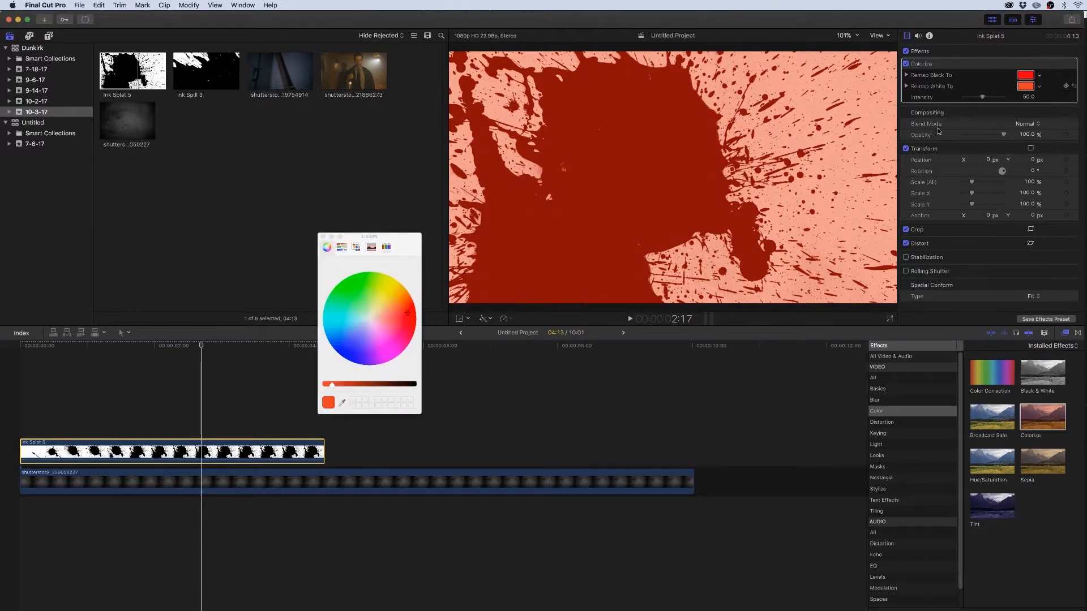
{"action": "left_click", "coordinate": [370, 321]}
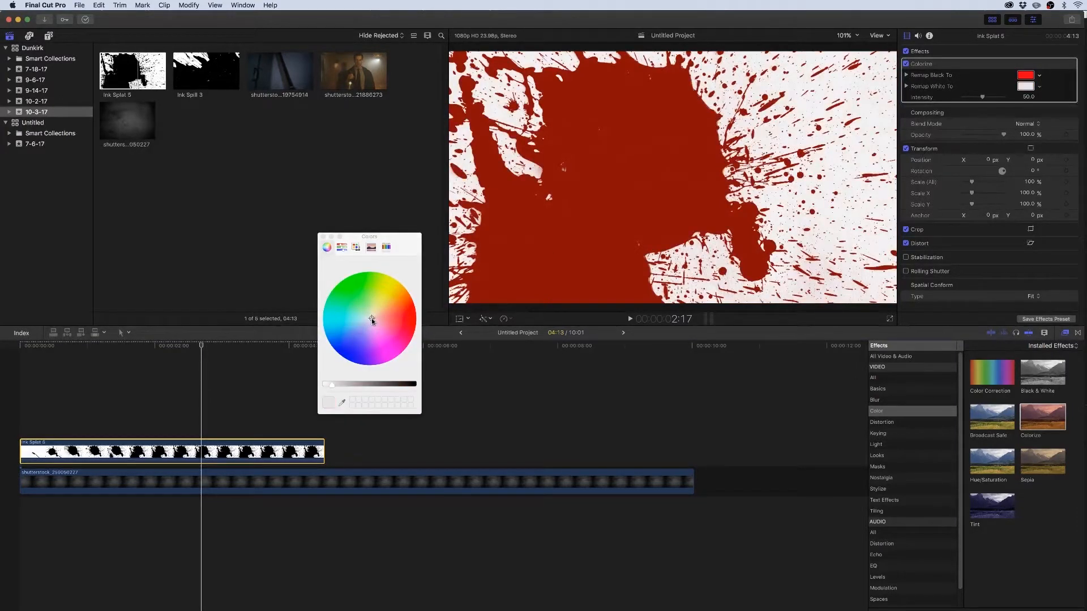
{"action": "left_click", "coordinate": [323, 237]}
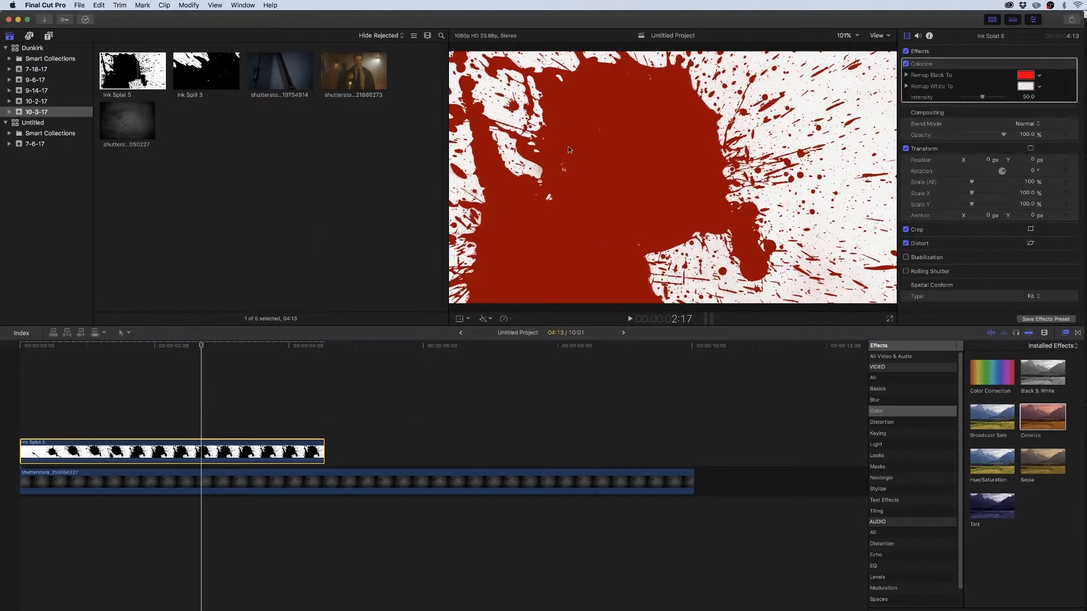
- Try the Multiply blend mode on Ink Splat 5 over the texture, and switch the clip to Screen
{"action": "left_click", "coordinate": [1027, 123]}
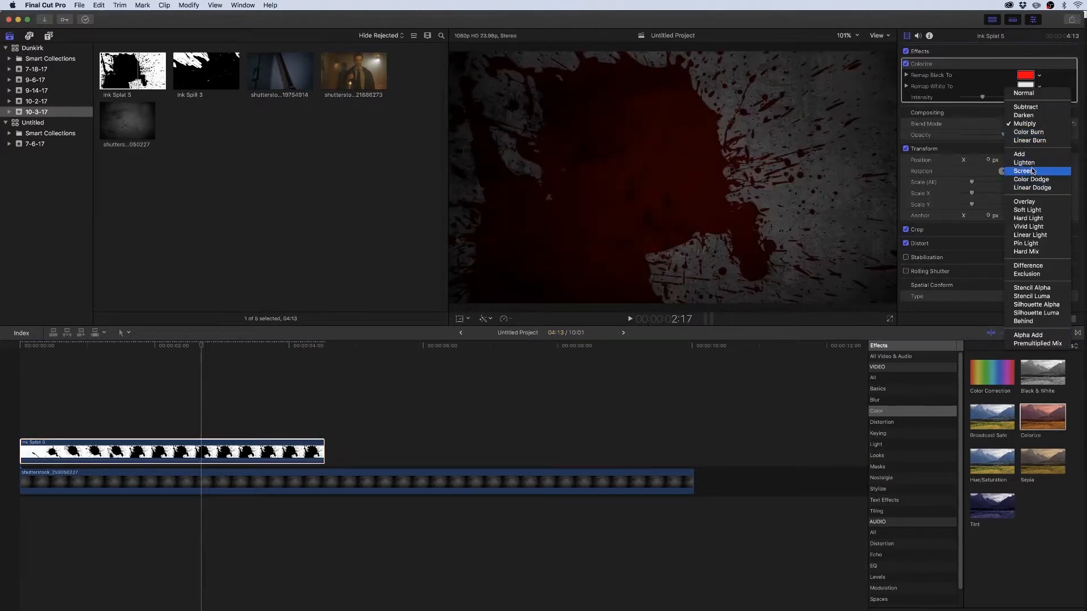
{"action": "left_click", "coordinate": [1031, 169]}
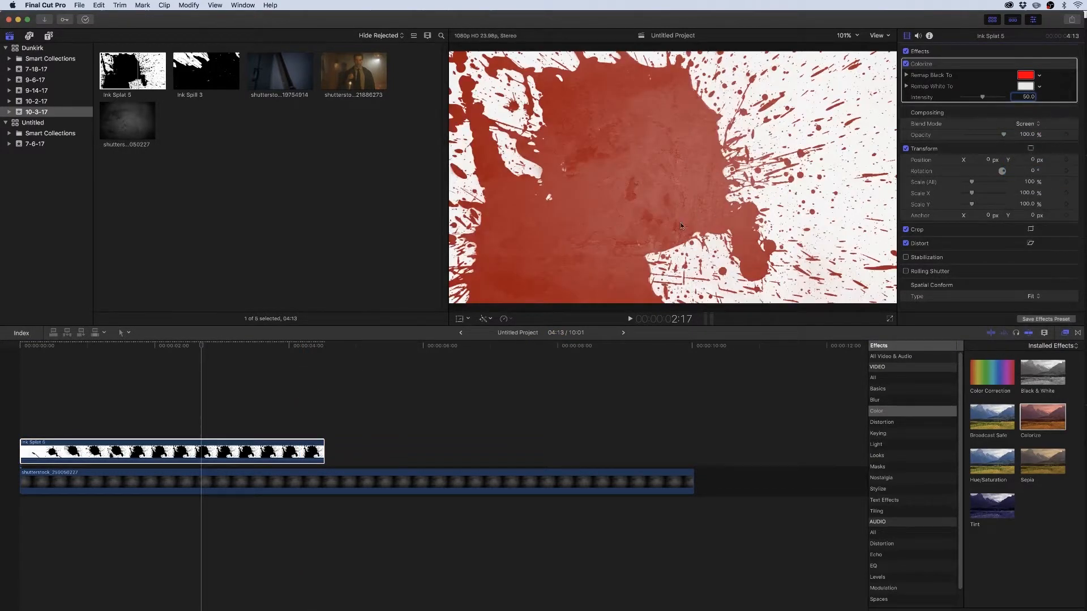
{"action": "left_click", "coordinate": [176, 346]}
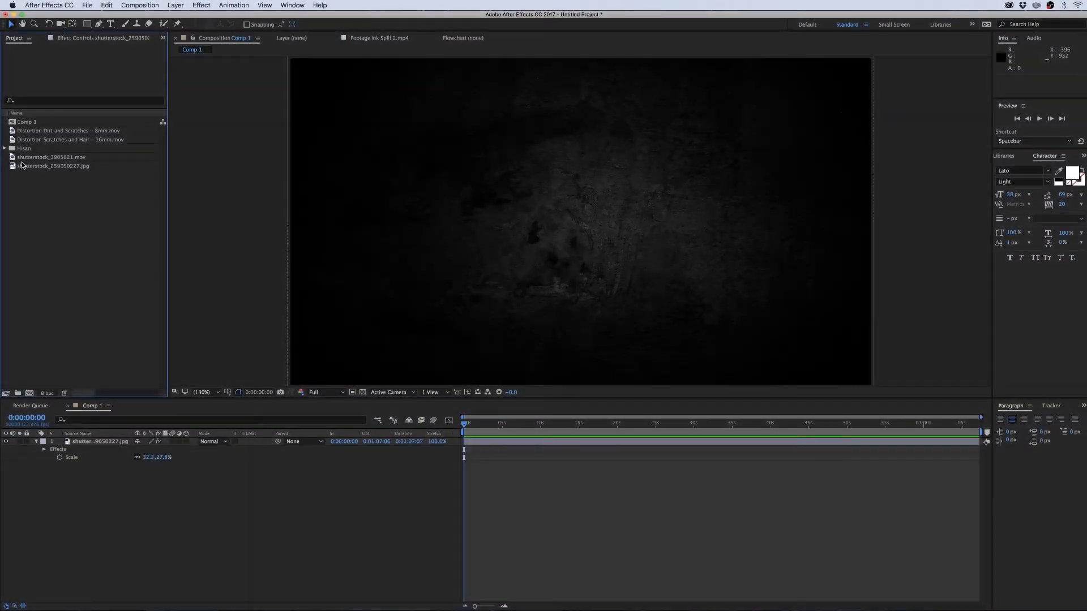
- Switch to After Effects, view the shutterstock_3905621.mov bird footage, and return to Comp 1
{"action": "double_click", "coordinate": [26, 158]}
{"action": "mouse_move", "coordinate": [191, 374]}
{"action": "left_mouse_down"}
{"action": "mouse_move", "coordinate": [381, 393]}
{"action": "mouse_move", "coordinate": [167, 385]}
{"action": "left_mouse_up"}
{"action": "left_click", "coordinate": [81, 318]}
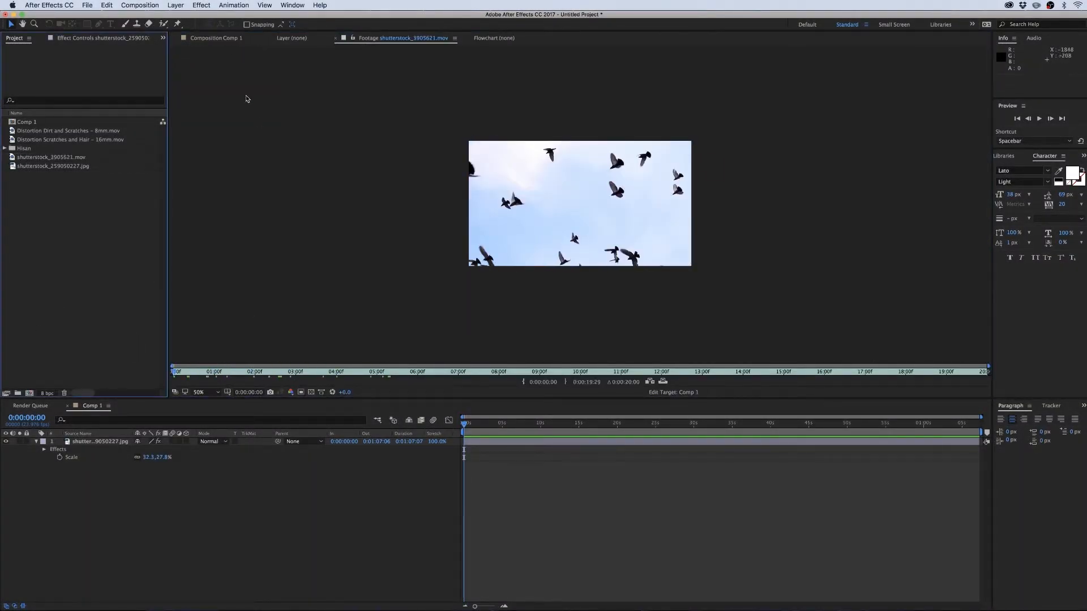
{"action": "left_click", "coordinate": [220, 39]}
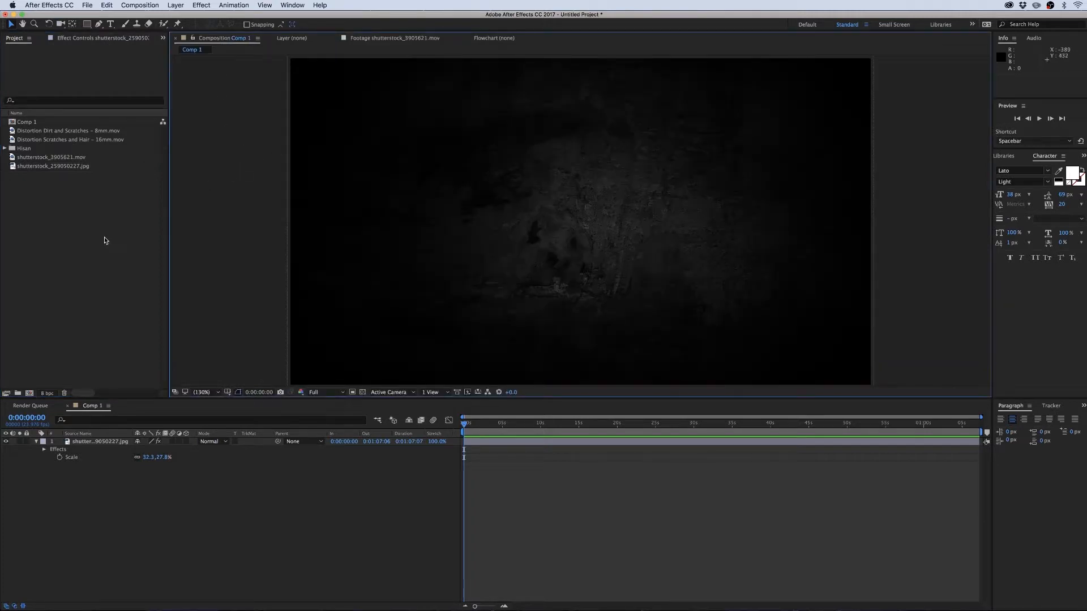
{"action": "left_click", "coordinate": [104, 240]}
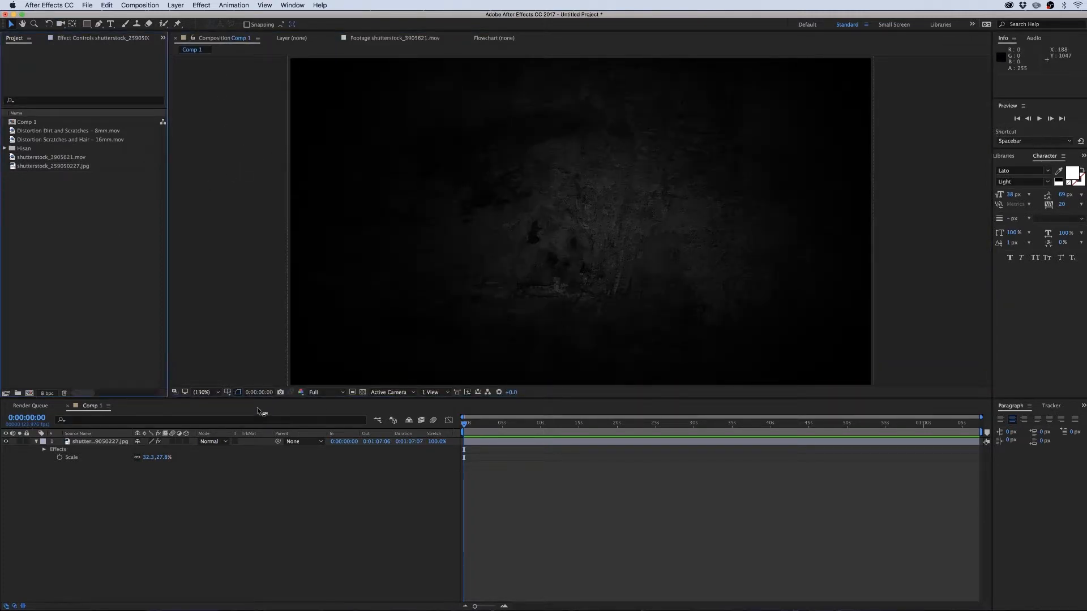
- Keyframe the texture layer's Scale from the start of Comp 1, growing to 39.3, 33.8% at 10 seconds
{"action": "left_click", "coordinate": [116, 441]}
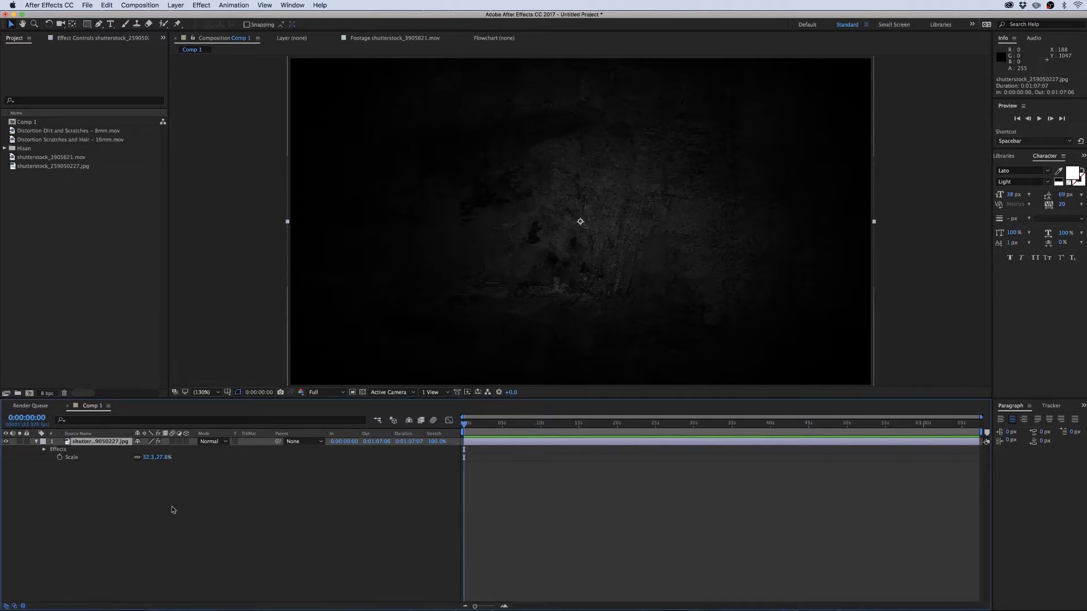
{"action": "key", "text": "s"}
{"action": "left_click", "coordinate": [60, 449]}
{"action": "key", "text": "super+z"}
{"action": "left_click", "coordinate": [59, 451]}
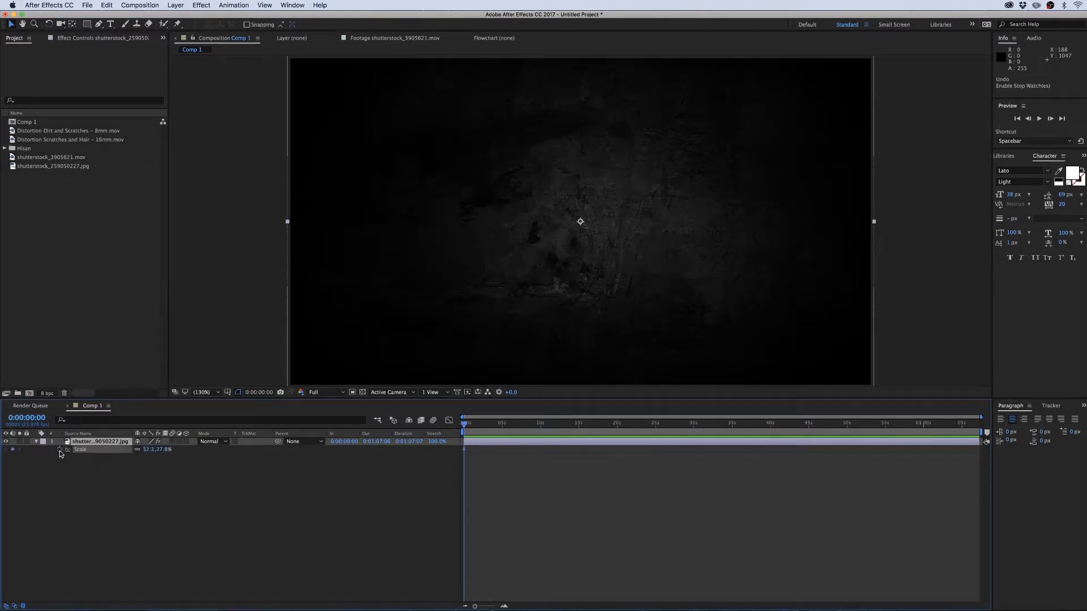
{"action": "left_click_drag", "start_coordinate": [470, 429], "coordinate": [541, 447]}
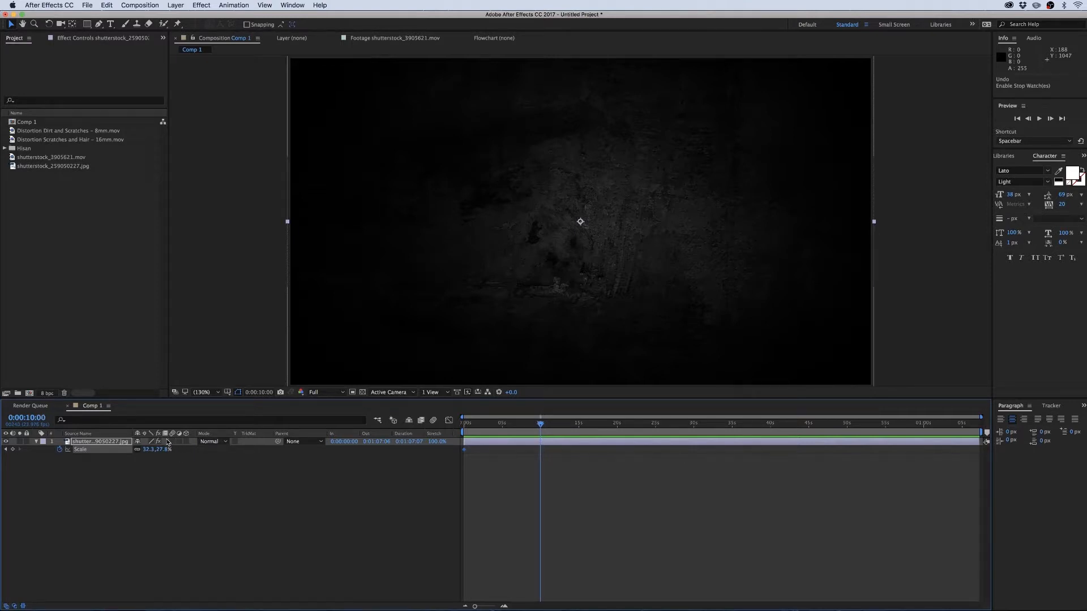
{"action": "left_click_drag", "start_coordinate": [160, 450], "coordinate": [161, 450]}
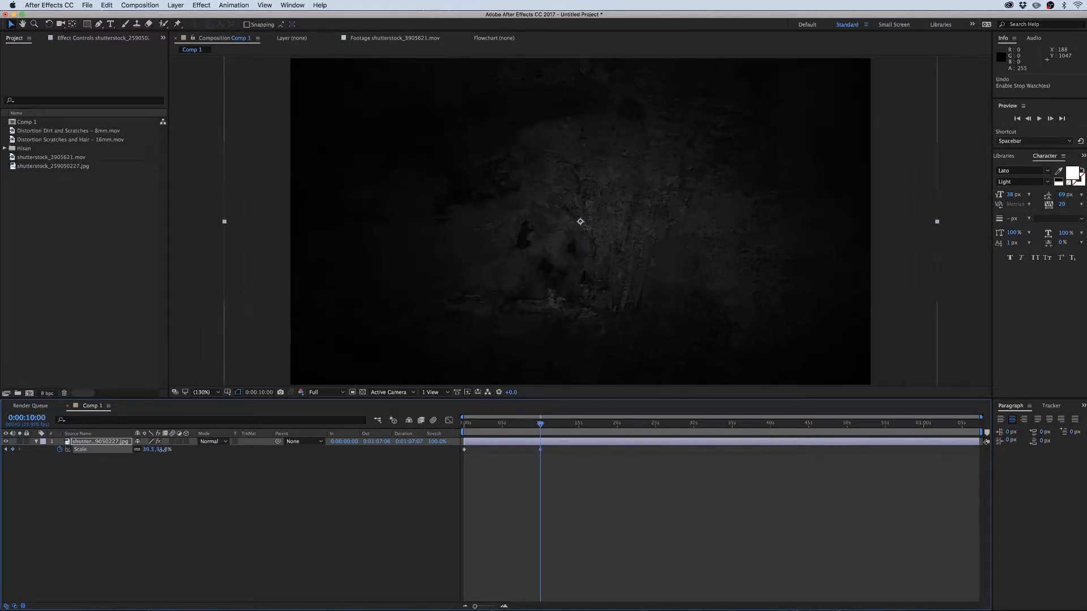
{"action": "left_click", "coordinate": [179, 514]}
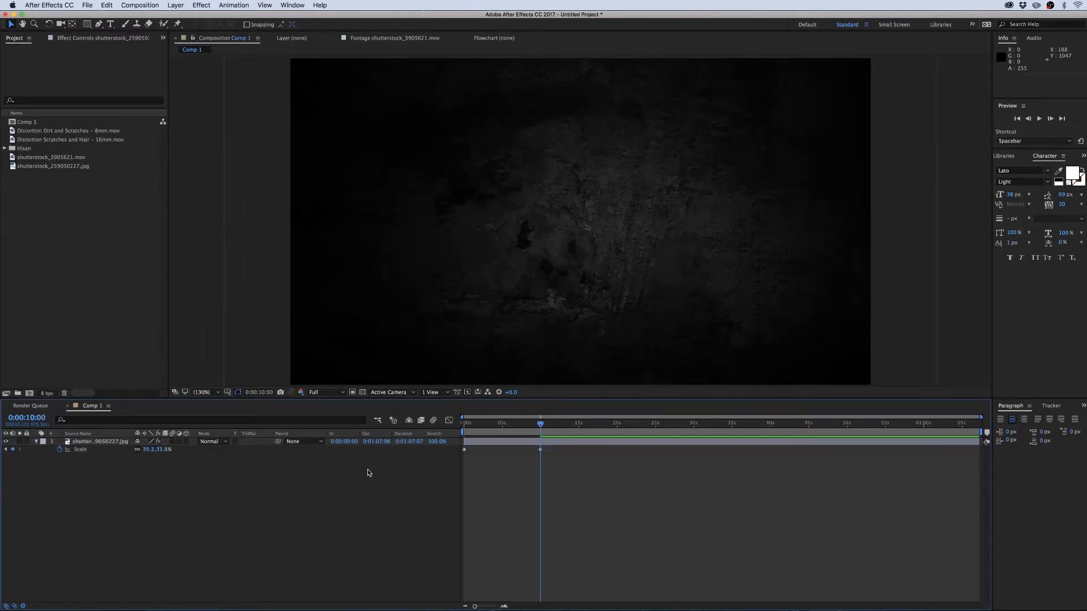
- End the work area at 10 seconds, trim Comp 1 to it, and play the texture animation
{"action": "key", "text": "n"}
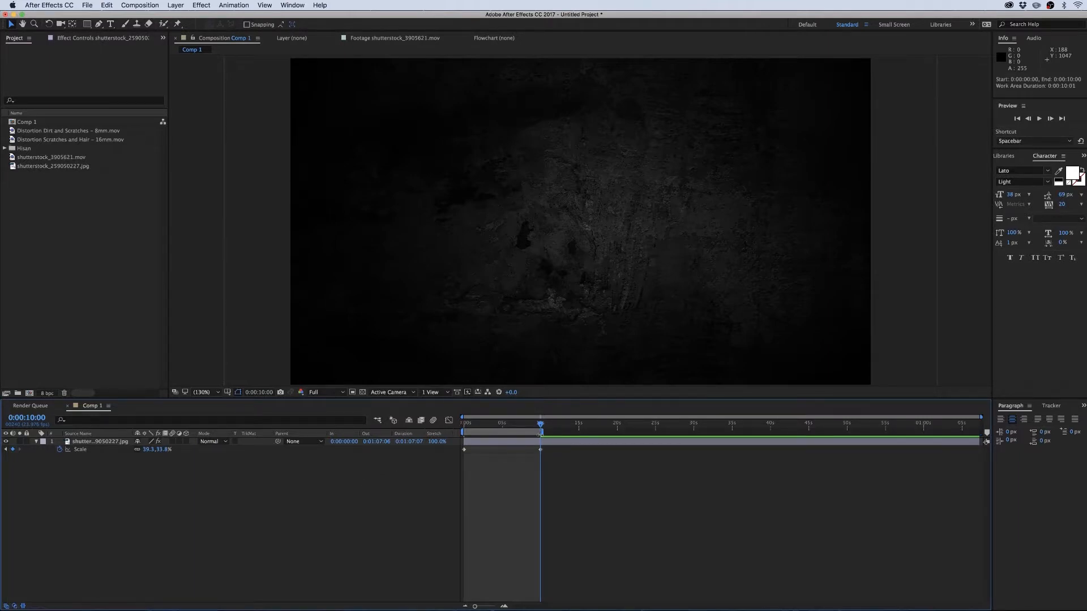
{"action": "right_click", "coordinate": [499, 434]}
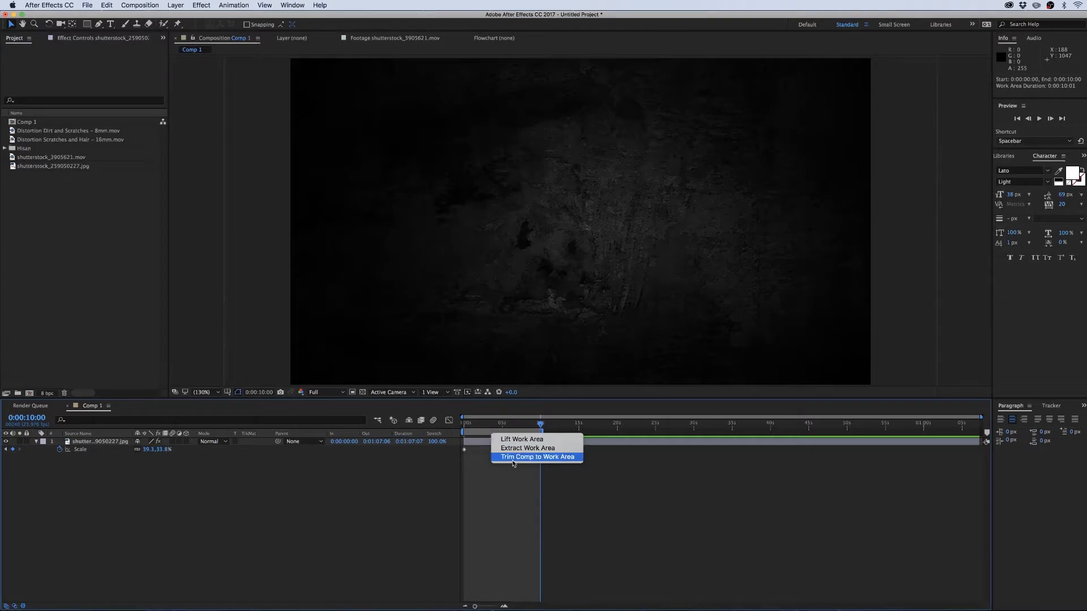
{"action": "left_click", "coordinate": [510, 459]}
{"action": "key", "text": "space"}
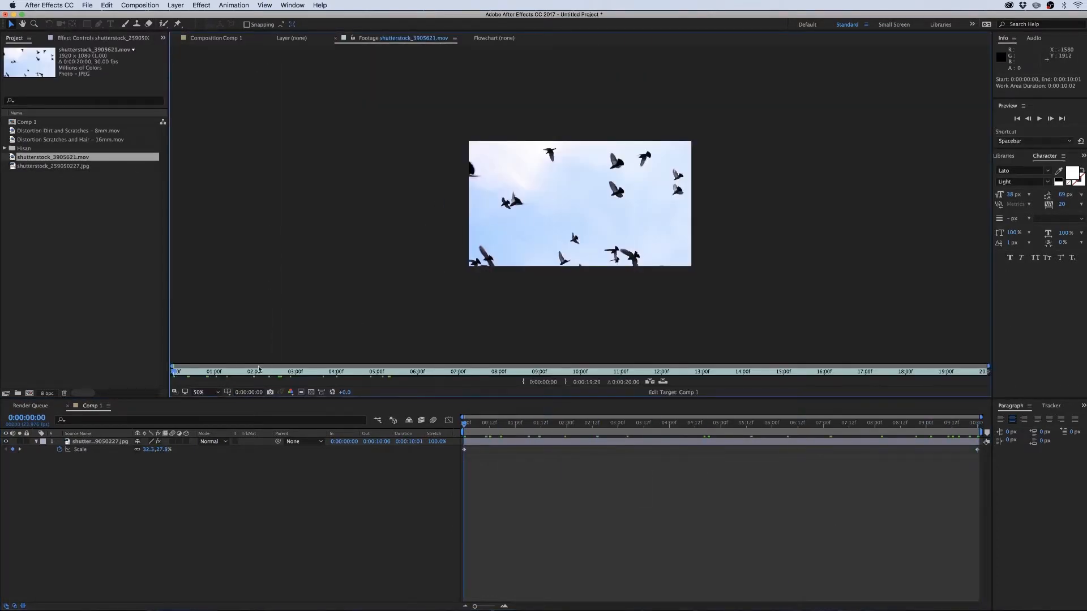
- Mark an in point at 0:00:05:28 and an out point at 0:00:13:11 on the bird footage
{"action": "left_click_drag", "start_coordinate": [194, 373], "coordinate": [716, 375]}
{"action": "left_click", "coordinate": [522, 383]}
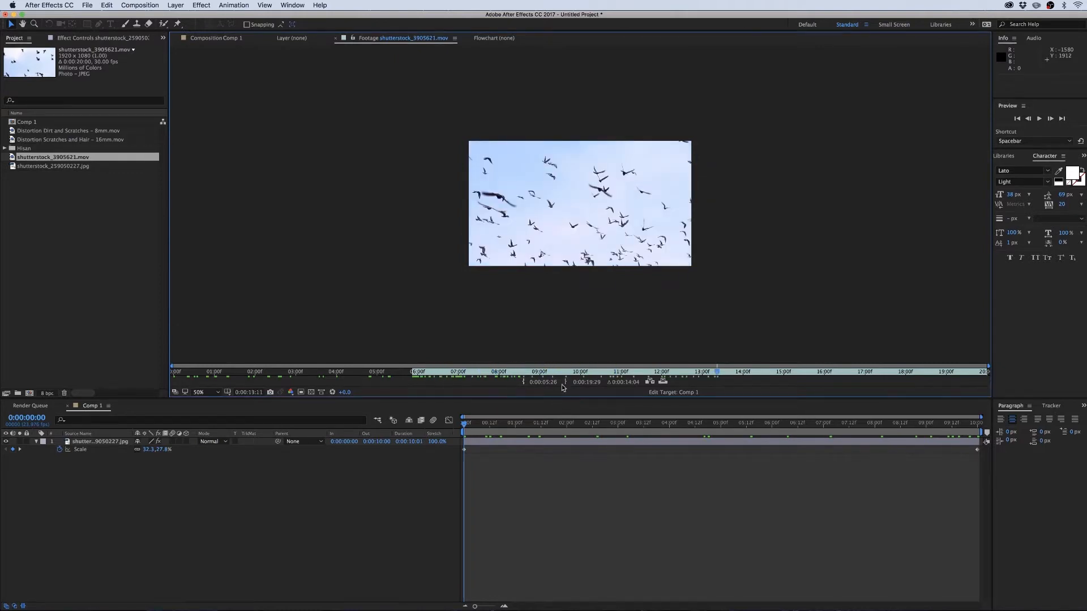
{"action": "left_click", "coordinate": [566, 383]}
- Add the bird footage above the texture in Comp 1, extended to the composition's full length, and play it
{"action": "left_click_drag", "start_coordinate": [67, 160], "coordinate": [93, 442]}
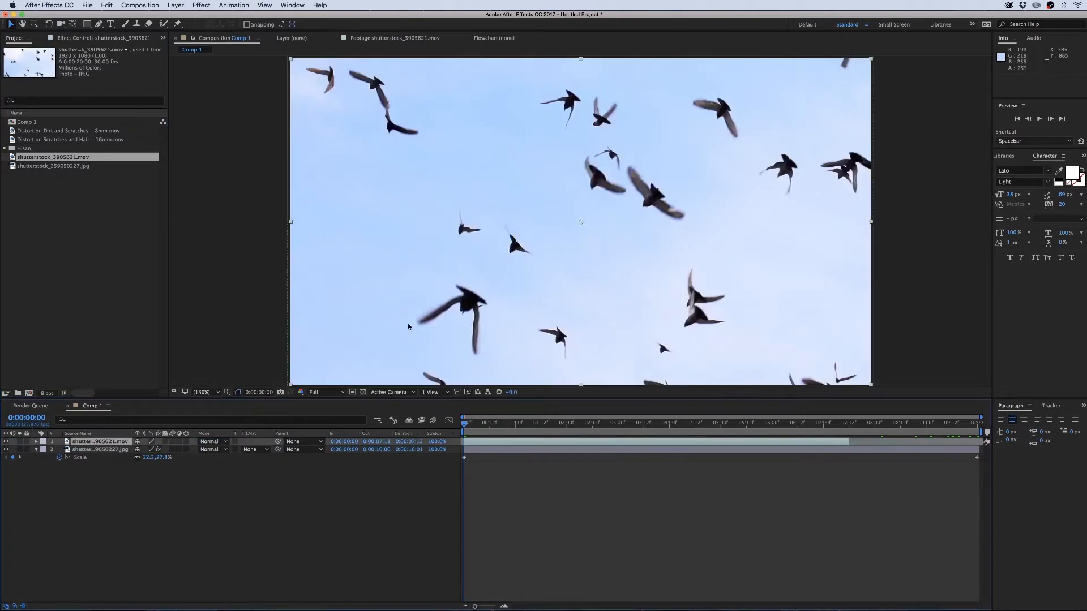
{"action": "scroll", "coordinate": [508, 230], "scroll_direction": "down", "scroll_amount": 2}
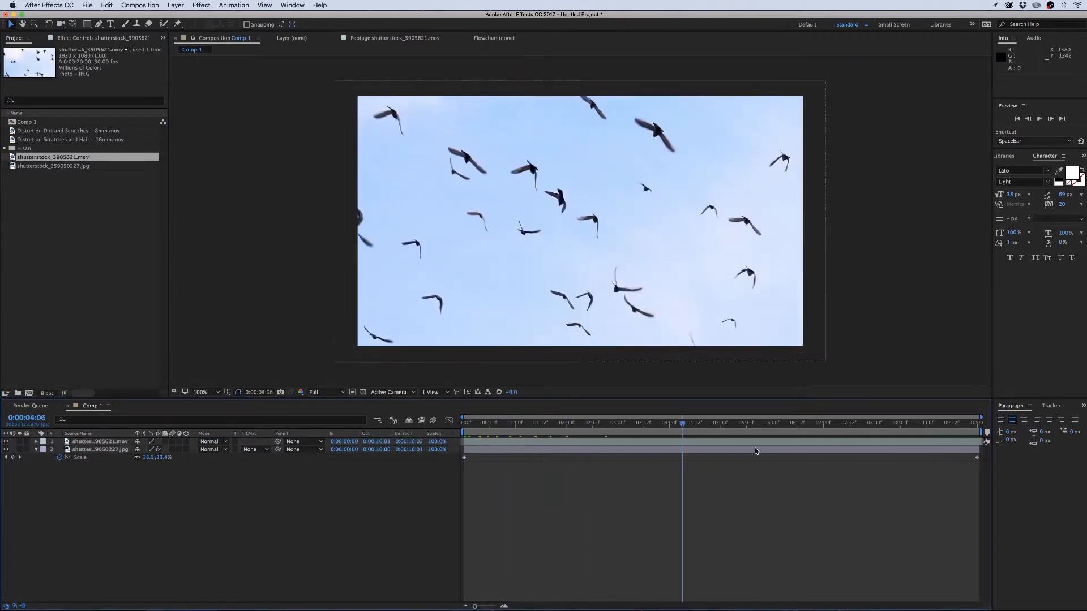
{"action": "key", "text": "space"}
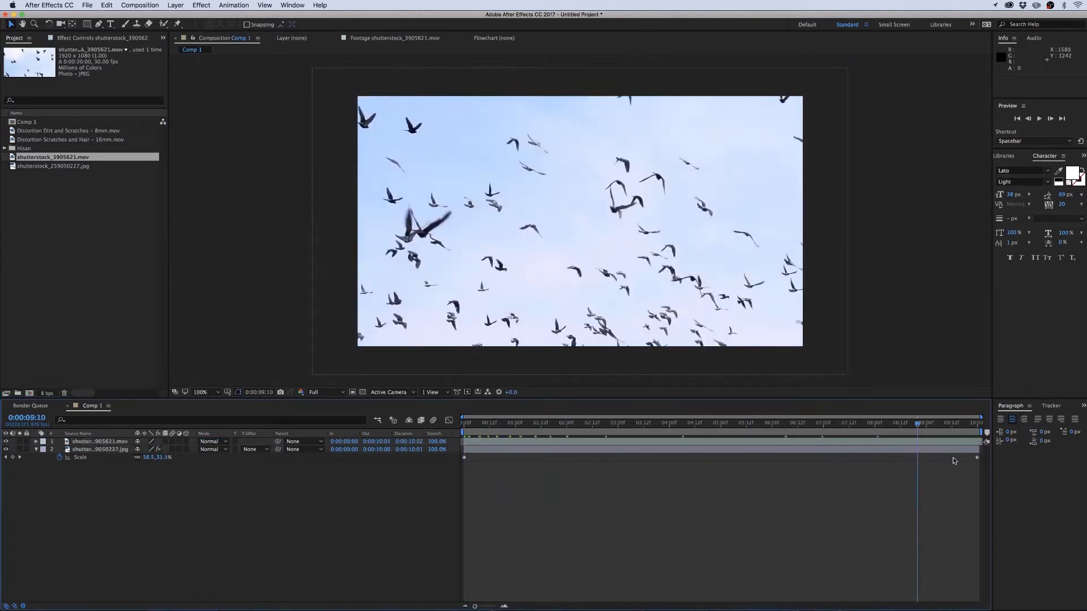
- Preview the Ink Spill 4.mp4 and Ink Spill 6.mp4 clips from the project's Ink Spill folder
{"action": "left_click", "coordinate": [99, 235]}
{"action": "left_click", "coordinate": [4, 148]}
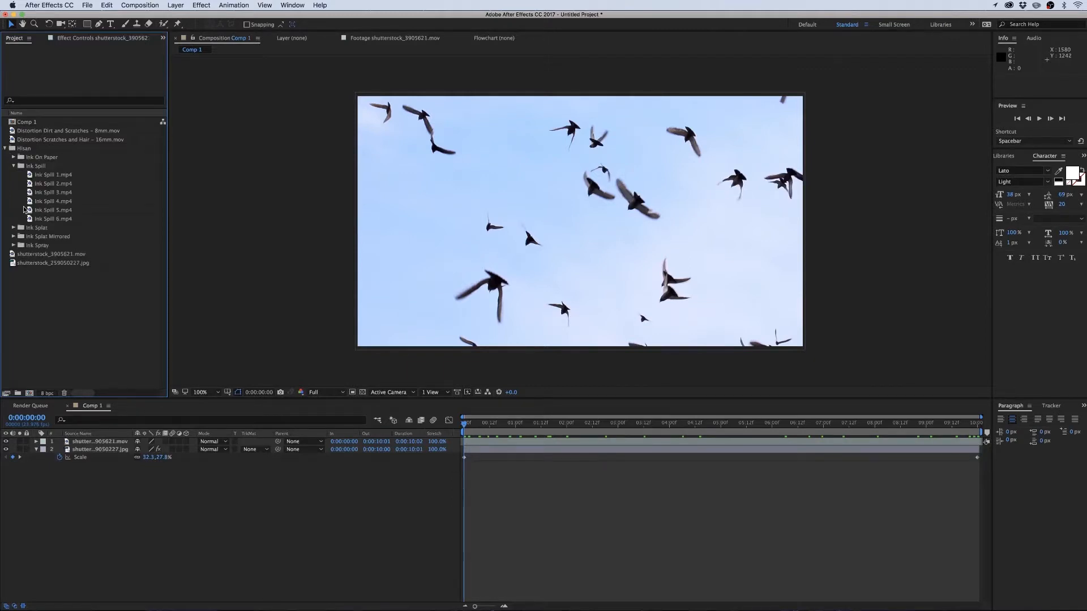
{"action": "double_click", "coordinate": [29, 202]}
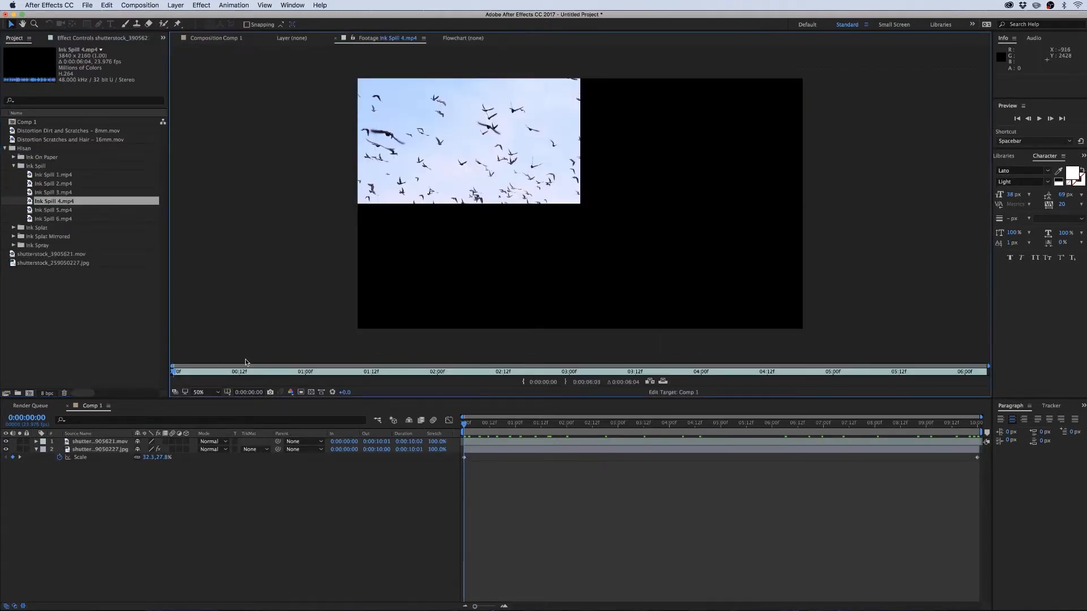
{"action": "key", "text": "space"}
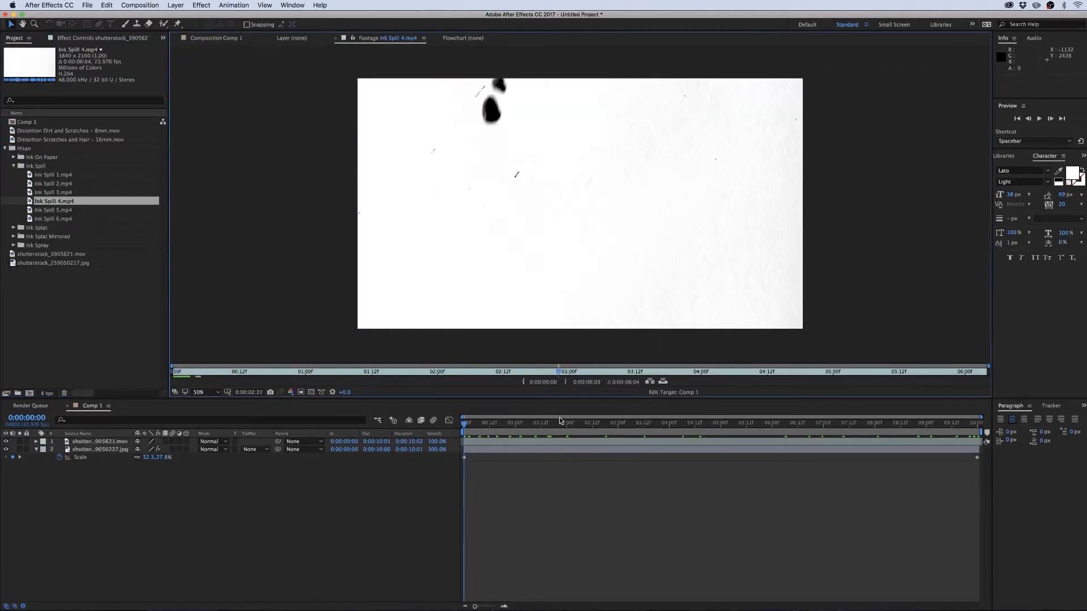
{"action": "left_click_drag", "start_coordinate": [373, 399], "coordinate": [271, 389]}
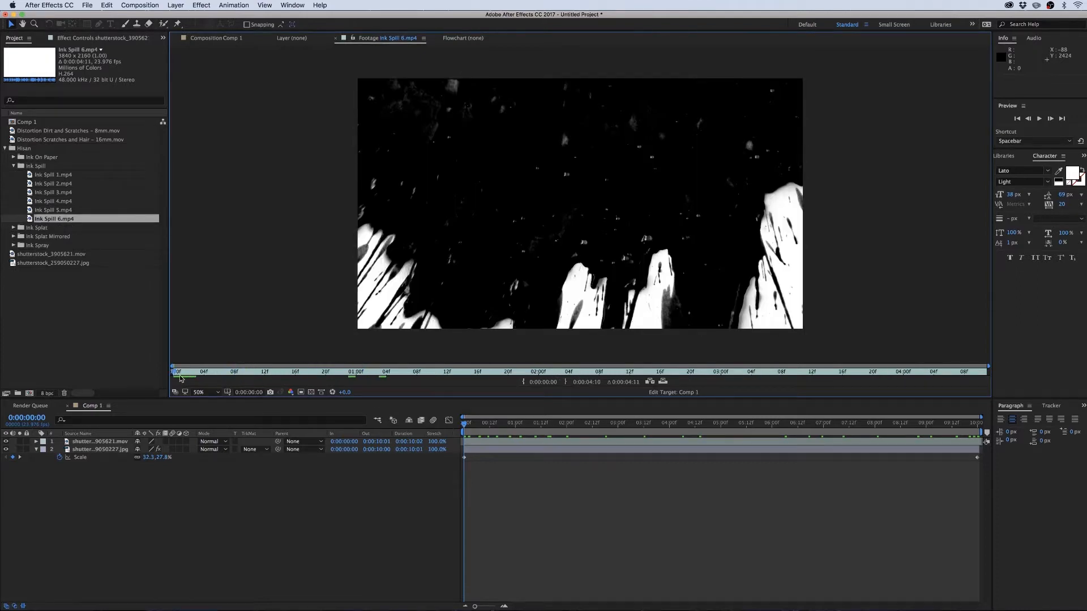
- Add Ink Spill 6.mp4 above the bird footage in Comp 1 and set its Scale to 50%
{"action": "left_click_drag", "start_coordinate": [55, 219], "coordinate": [100, 438]}
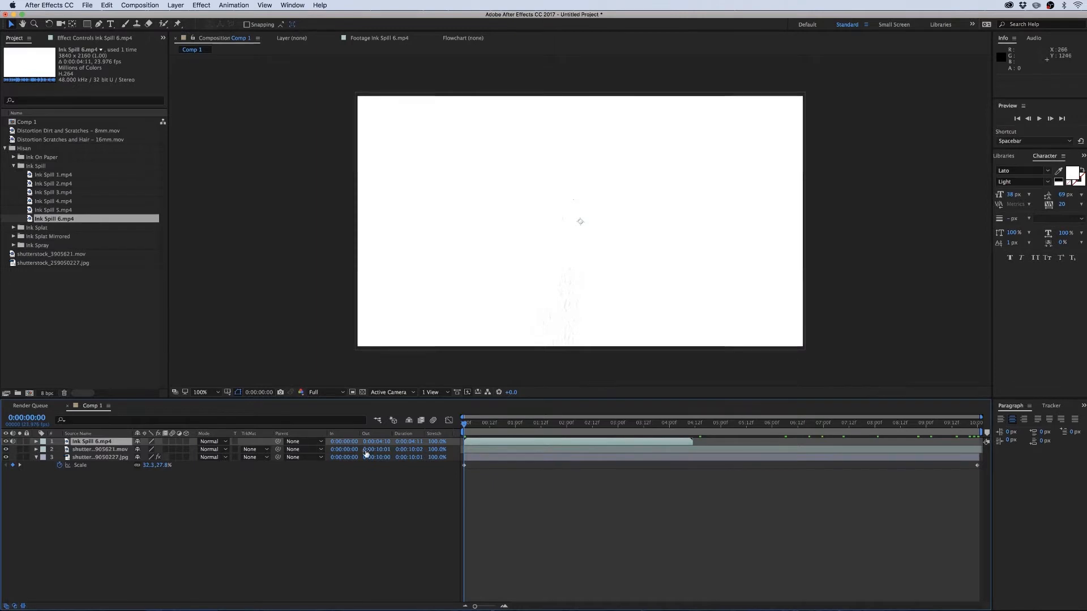
{"action": "key", "text": "s"}
{"action": "key", "text": "comma"}
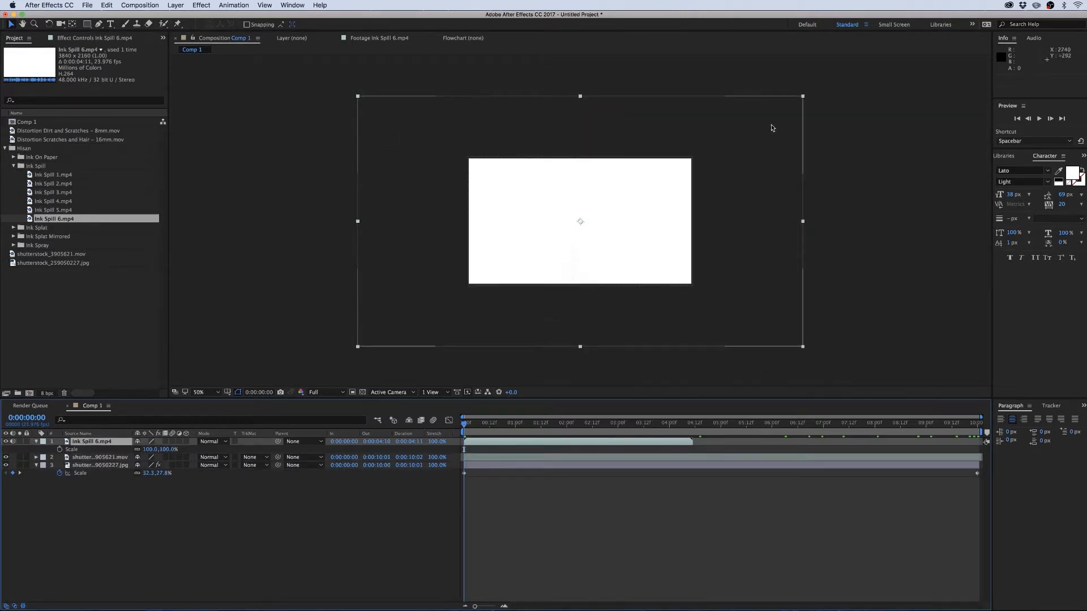
{"action": "left_click", "coordinate": [151, 449]}
{"action": "key", "text": "Return"}
{"action": "key", "text": "period"}
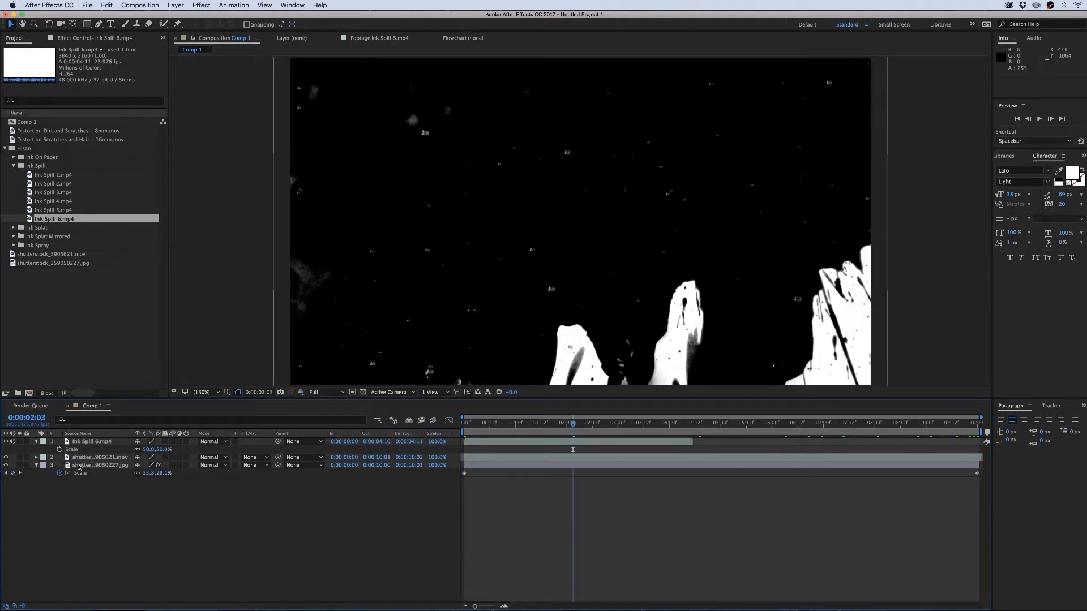
- Try Luma Matte "Ink Spill 6.mp4" as the bird layer's track matte, and switch it to Luma Inverted Matte
{"action": "left_click", "coordinate": [87, 458]}
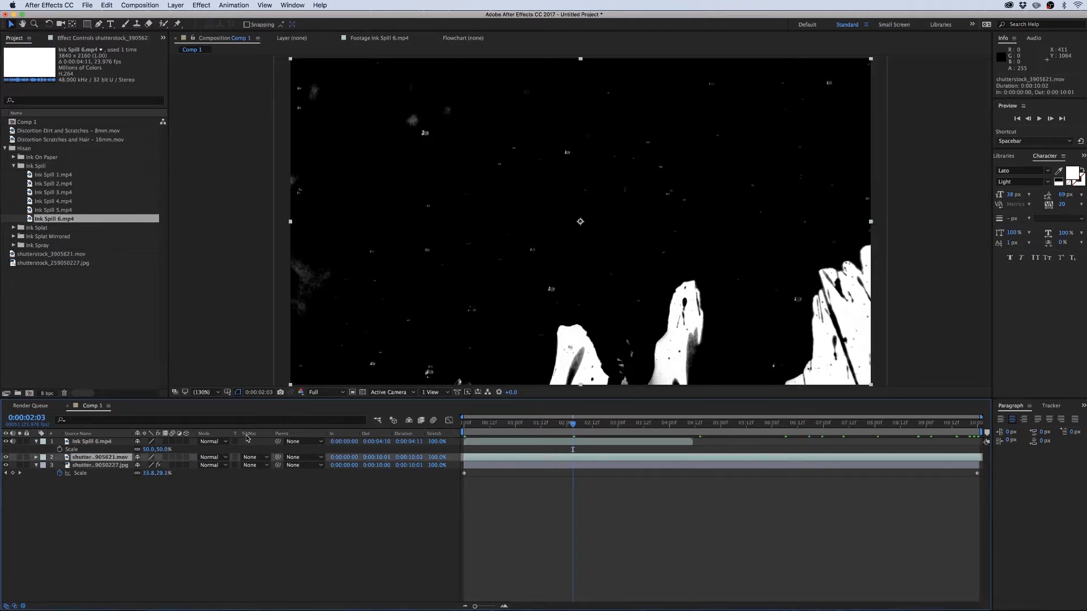
{"action": "left_click", "coordinate": [258, 458]}
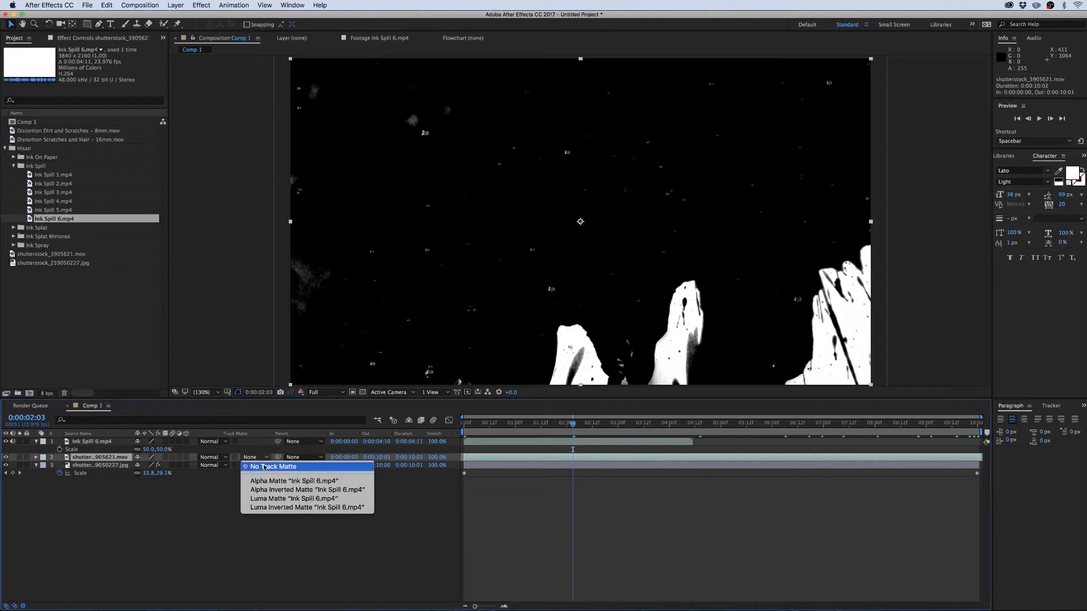
{"action": "left_click", "coordinate": [275, 500]}
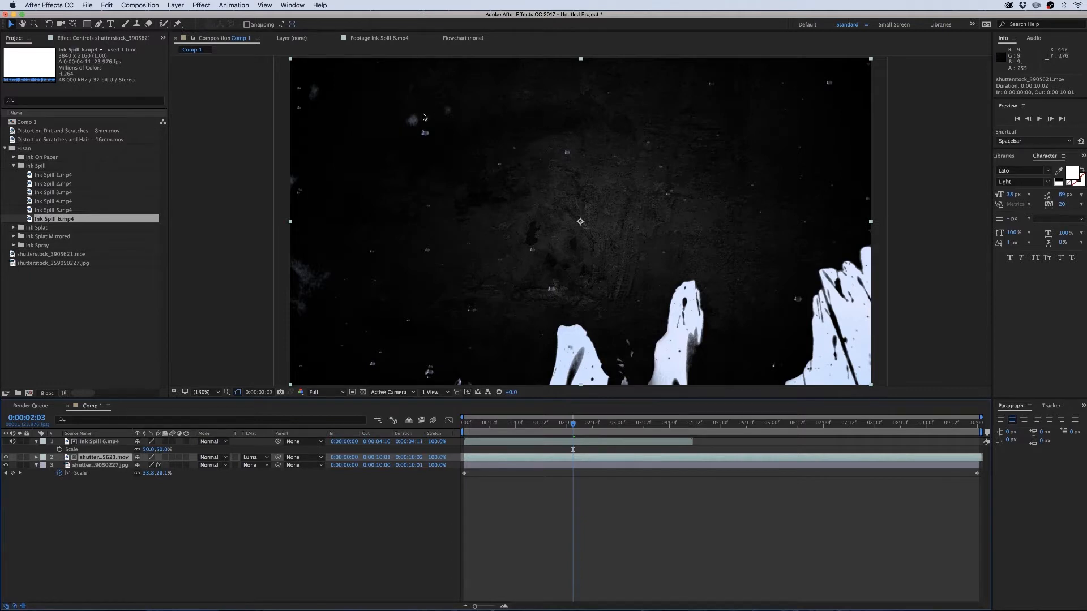
{"action": "left_click", "coordinate": [256, 457]}
{"action": "left_click", "coordinate": [276, 508]}
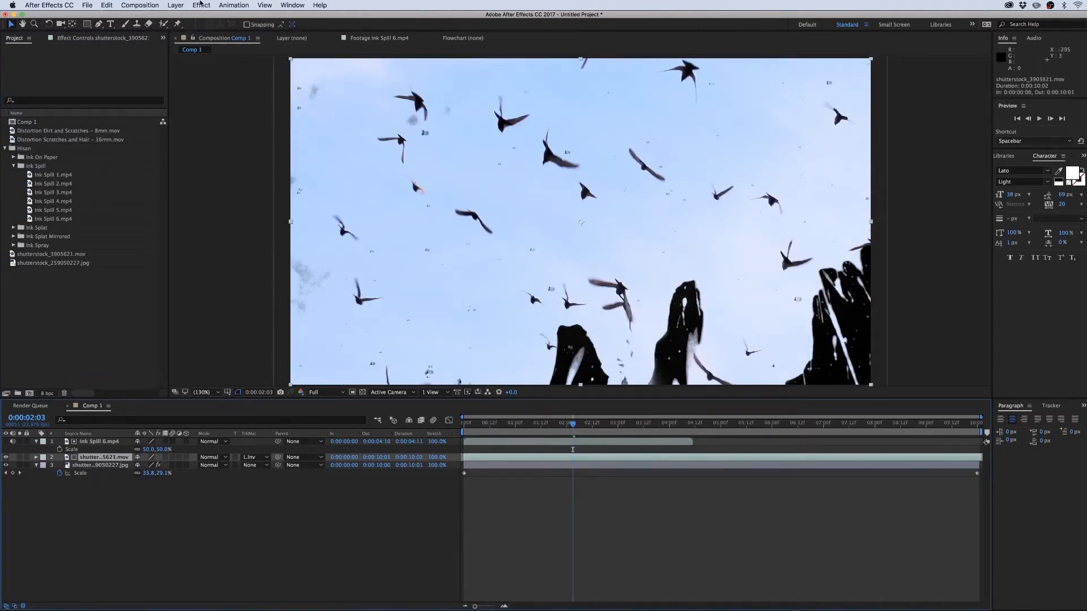
- Apply the Tint effect to the bird layer with black and white mapping and play Comp 1 from the start
{"action": "left_click", "coordinate": [201, 5]}
{"action": "mouse_move", "coordinate": [238, 92]}
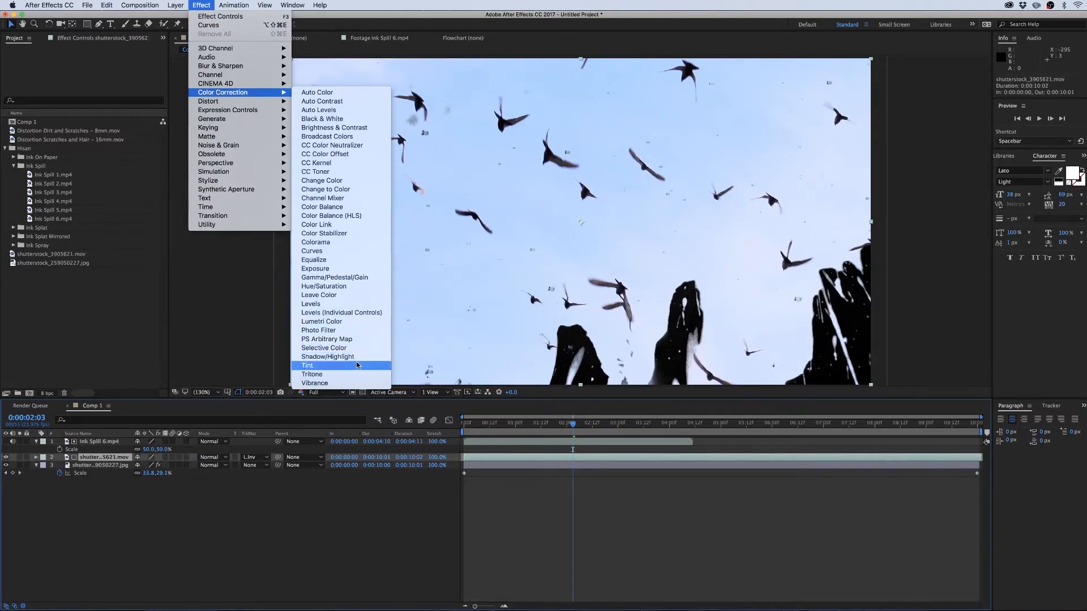
{"action": "left_click", "coordinate": [307, 365]}
{"action": "key", "text": "Home"}
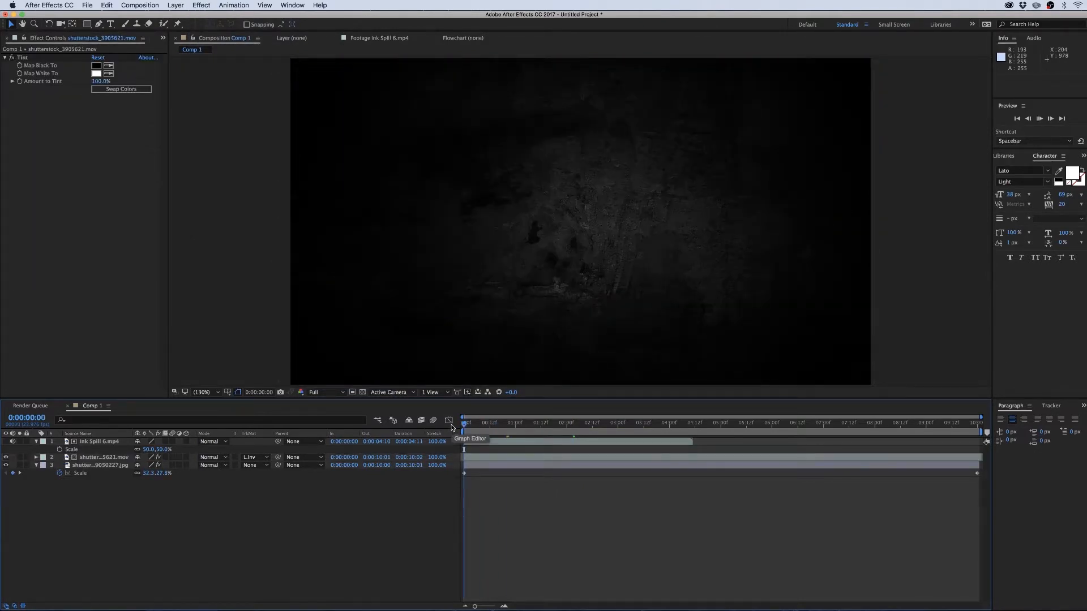
{"action": "key", "text": "space"}
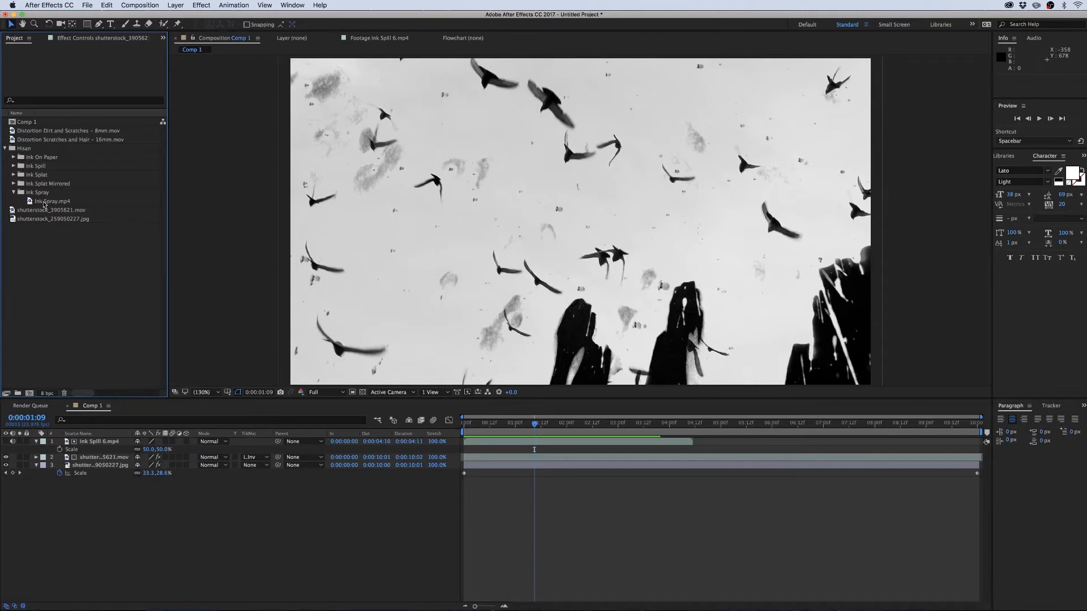
- Add Ink Spray.mp4 from the Ink Spray folder as the top layer of Comp 1
{"action": "left_click", "coordinate": [45, 204]}
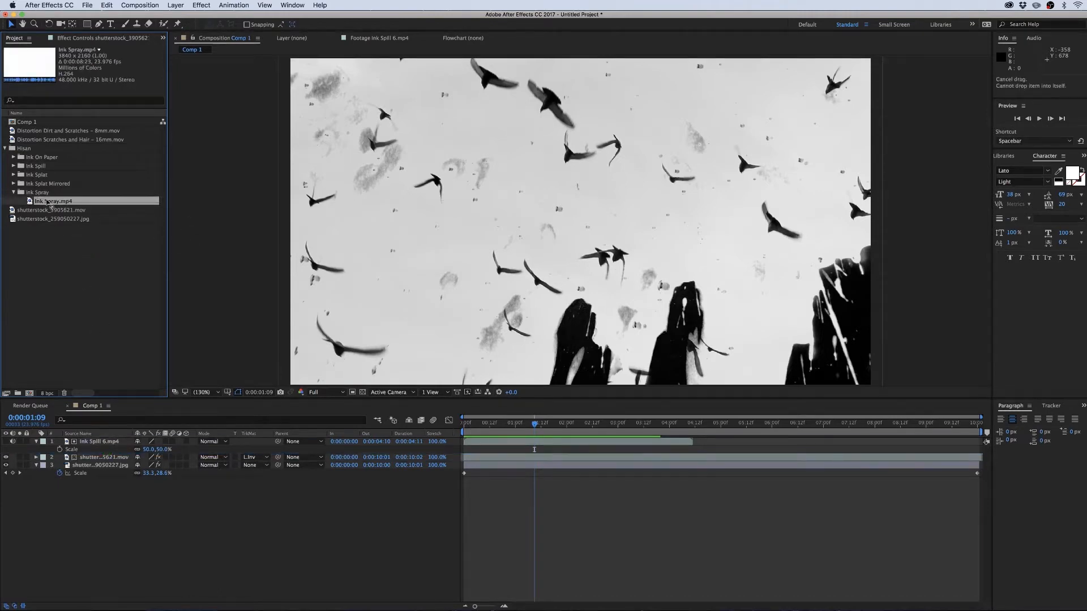
{"action": "mouse_move", "coordinate": [48, 202]}
{"action": "left_mouse_down"}
{"action": "mouse_move", "coordinate": [85, 450]}
{"action": "mouse_move", "coordinate": [85, 439]}
{"action": "left_mouse_up"}
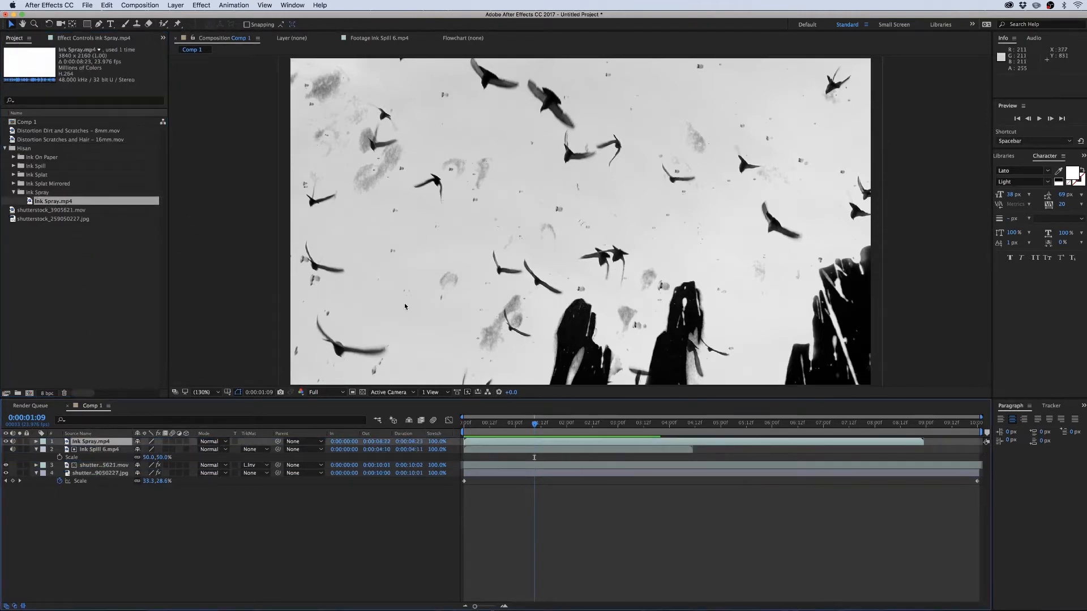
{"action": "scroll", "coordinate": [405, 306], "scroll_direction": "down", "scroll_amount": 1}
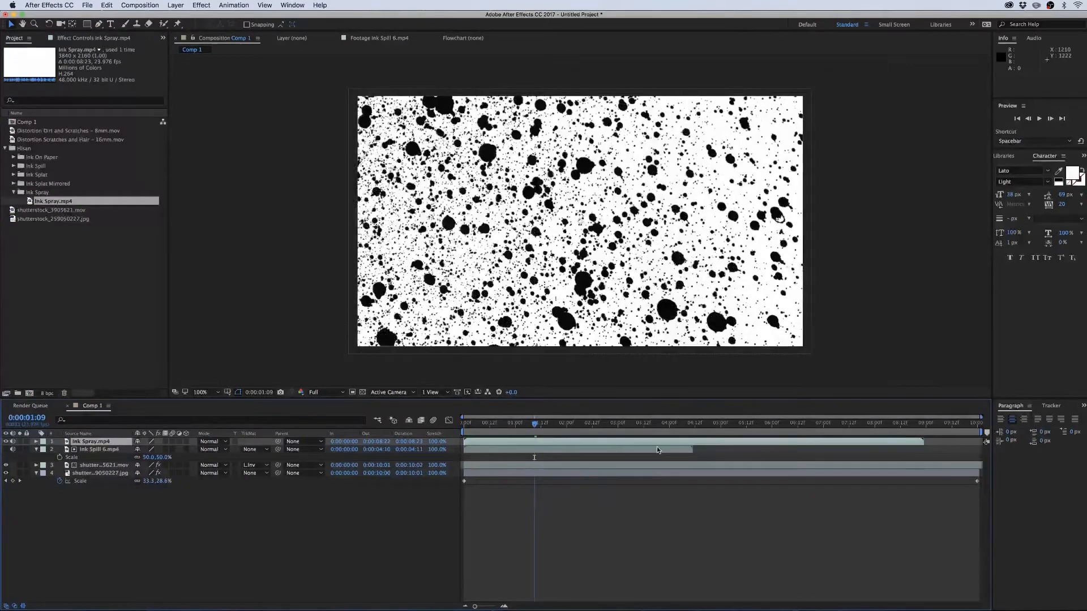
- Set the Ink Spray.mp4 layer's Scale to 50% and return Comp 1 to its first frame
{"action": "key", "text": "s"}
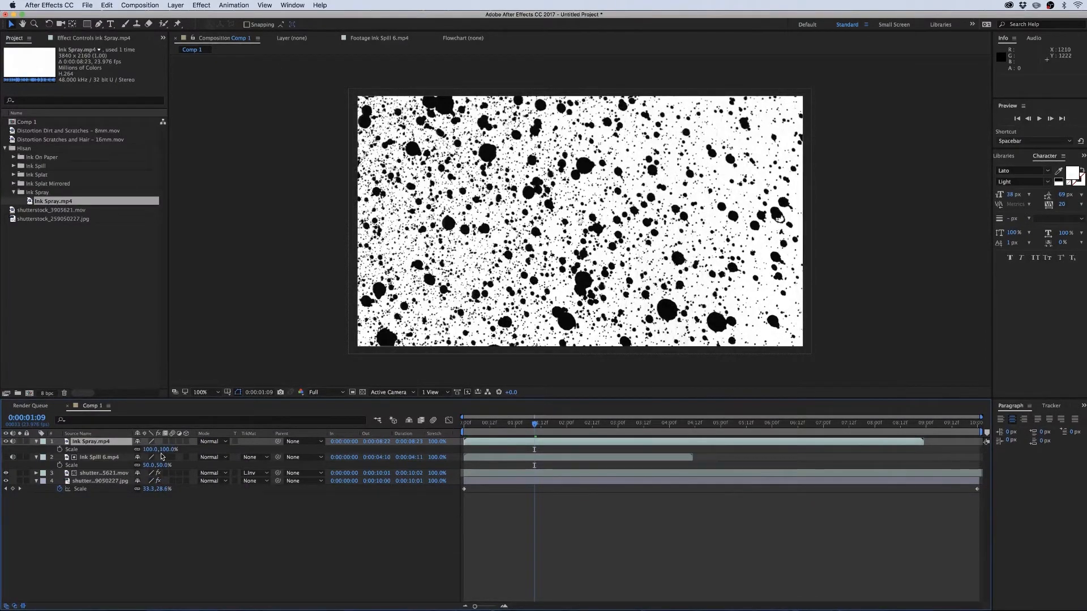
{"action": "left_click", "coordinate": [156, 449]}
{"action": "type", "text": "50"}
{"action": "key", "text": "Return"}
{"action": "left_click", "coordinate": [525, 464]}
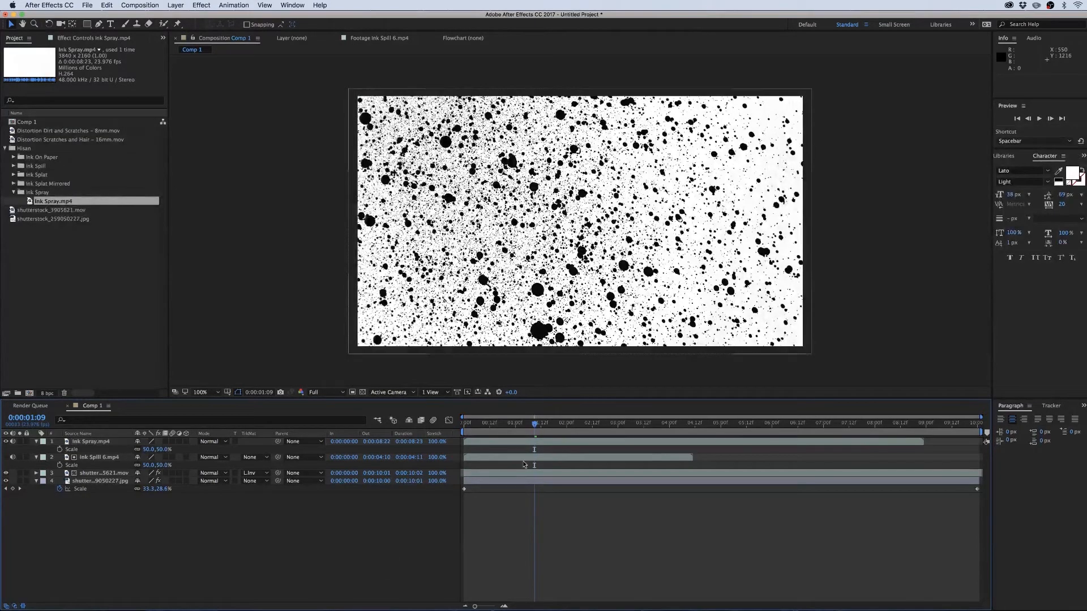
{"action": "left_click_drag", "start_coordinate": [534, 464], "coordinate": [466, 464]}
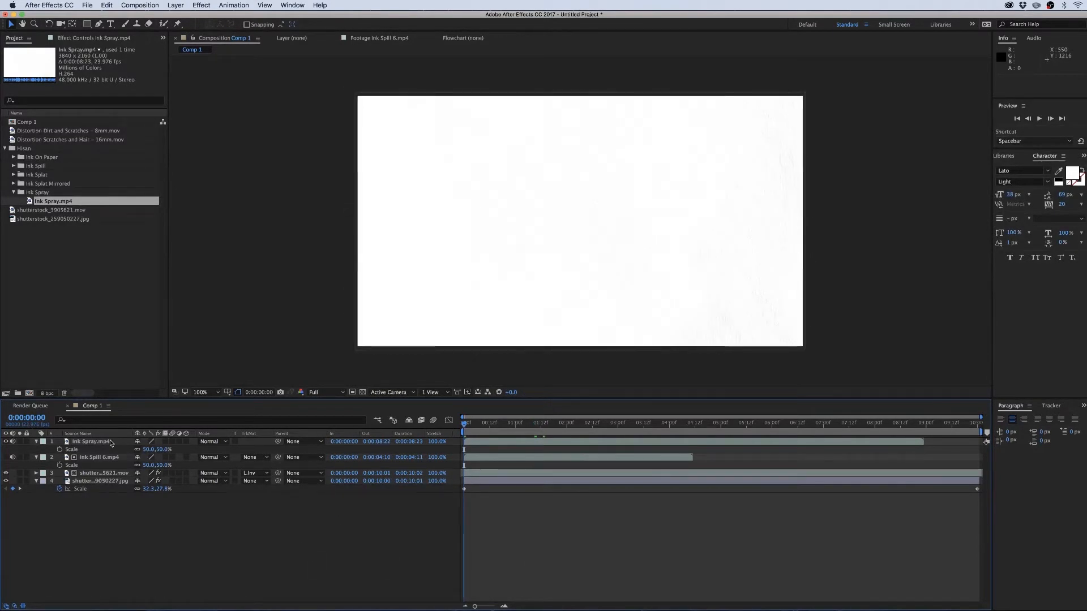
- Duplicate the Ink Spray.mp4 layer and set the lower copy's track matte to Luma Inverted Matte "Ink Spray.mp4"
{"action": "left_click", "coordinate": [111, 443]}
{"action": "key", "text": "super+d"}
{"action": "left_click", "coordinate": [512, 427]}
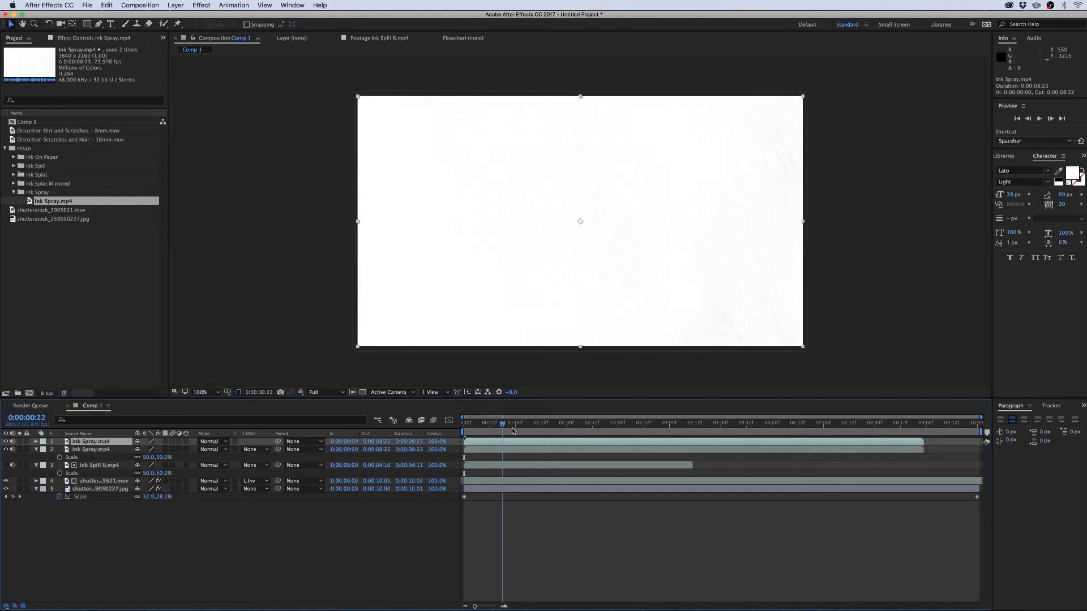
{"action": "left_click_drag", "start_coordinate": [511, 427], "coordinate": [541, 429]}
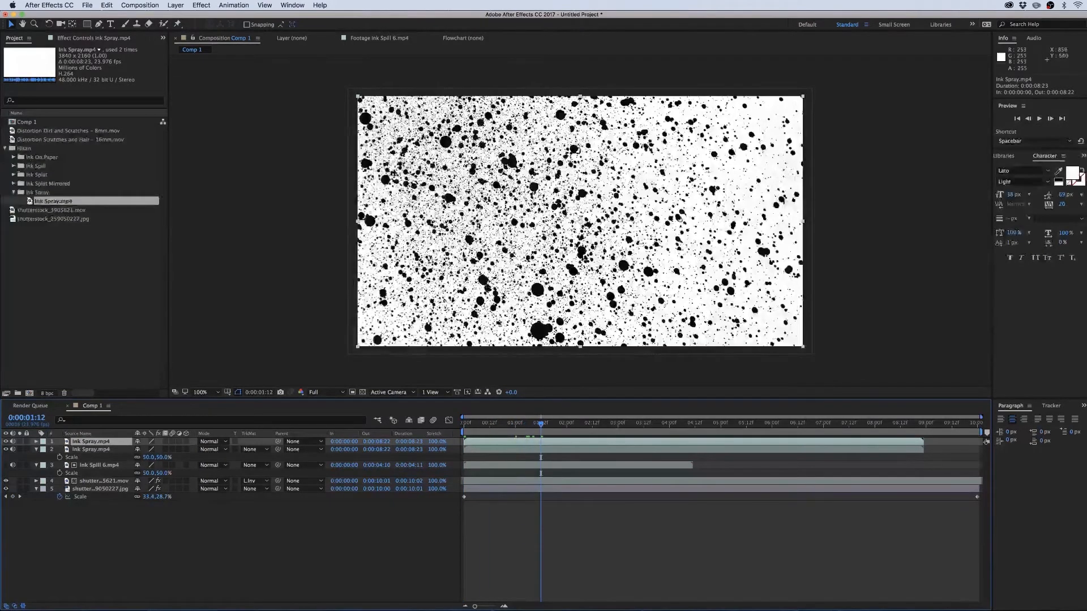
{"action": "left_click", "coordinate": [98, 450]}
{"action": "left_click", "coordinate": [254, 450]}
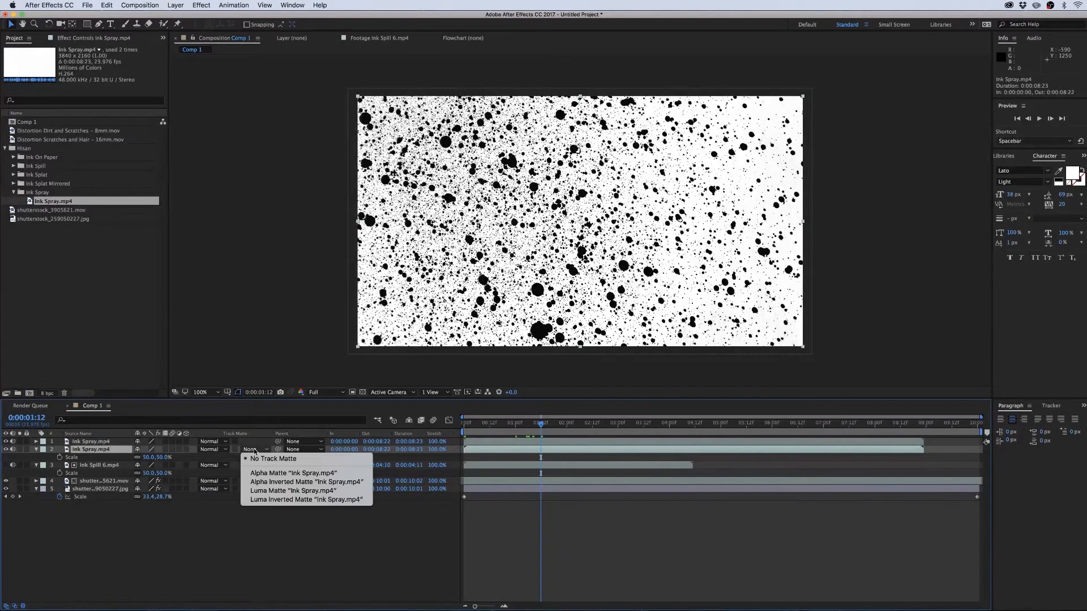
{"action": "left_click", "coordinate": [266, 501]}
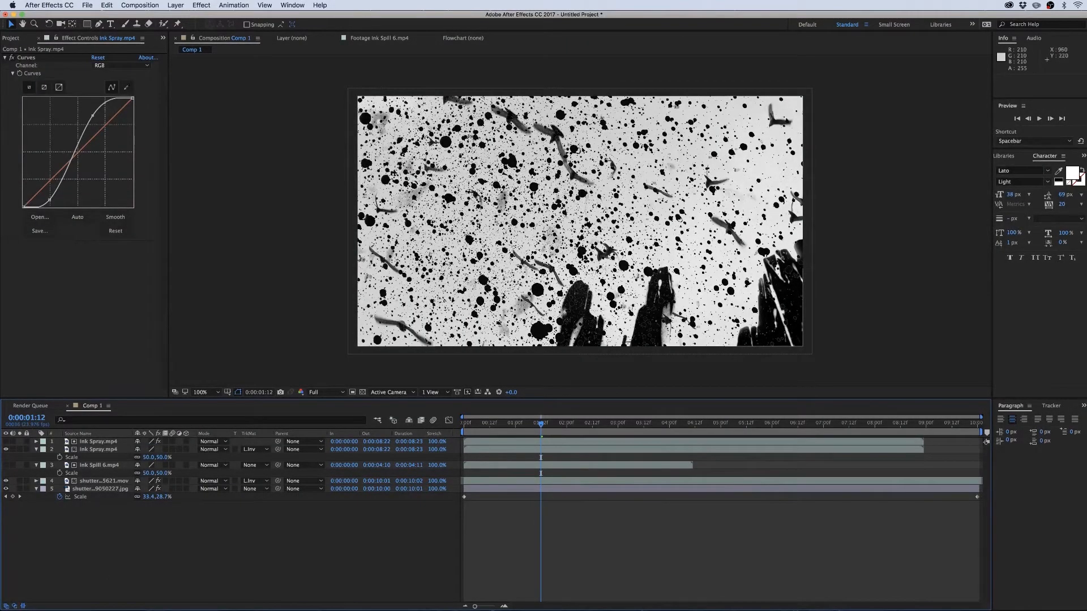
- Apply the Fill effect to the lower Ink Spray.mp4 layer and set its colour to dark red 460000
{"action": "left_click", "coordinate": [99, 449]}
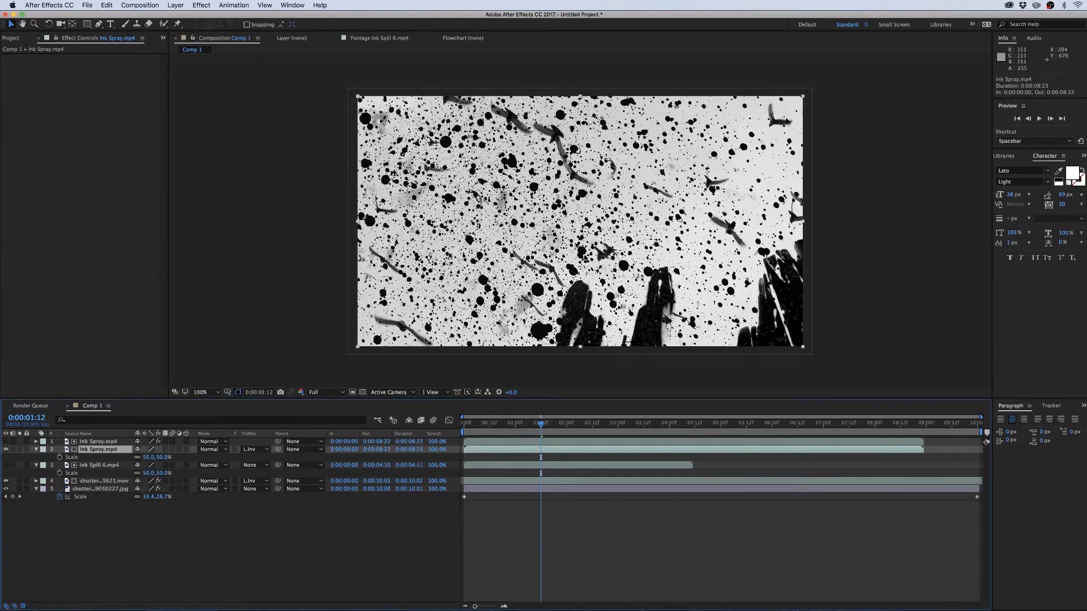
{"action": "left_click", "coordinate": [202, 4]}
{"action": "mouse_move", "coordinate": [244, 118]}
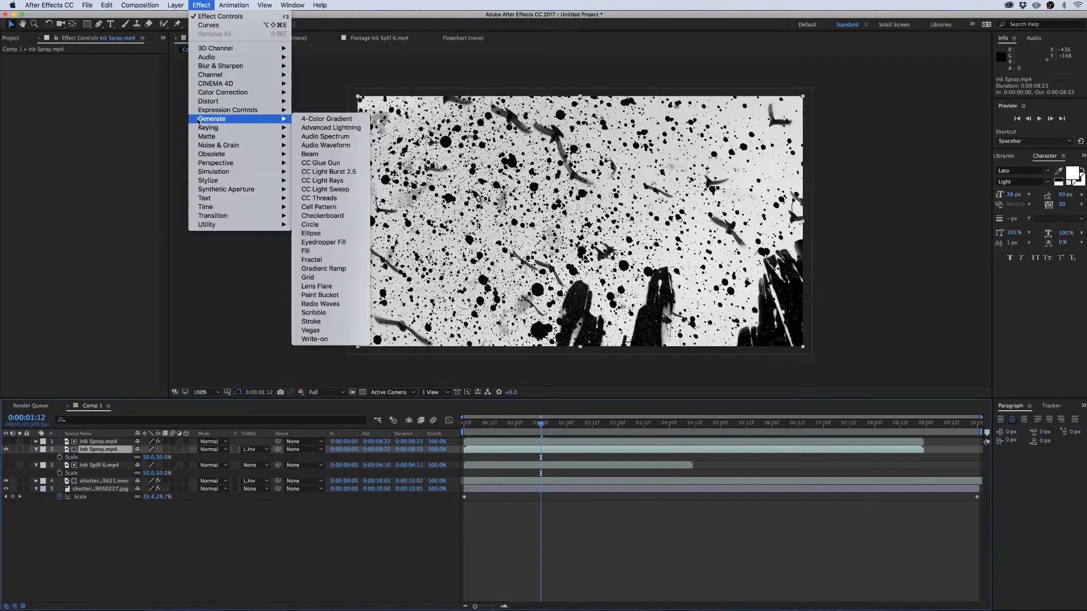
{"action": "left_click", "coordinate": [310, 252]}
{"action": "left_click", "coordinate": [96, 81]}
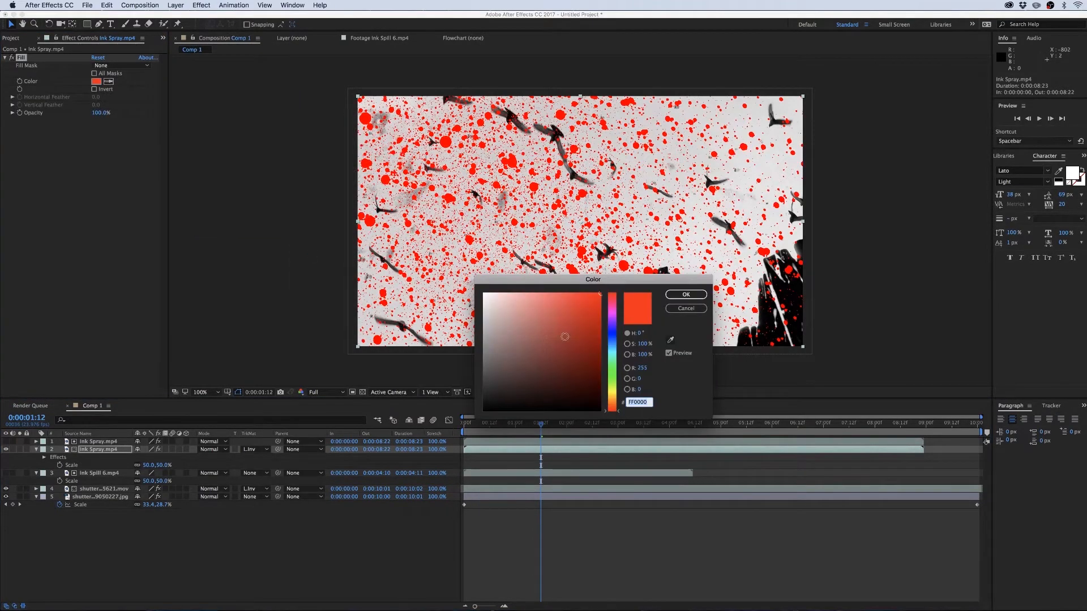
{"action": "left_click_drag", "start_coordinate": [564, 337], "coordinate": [613, 378]}
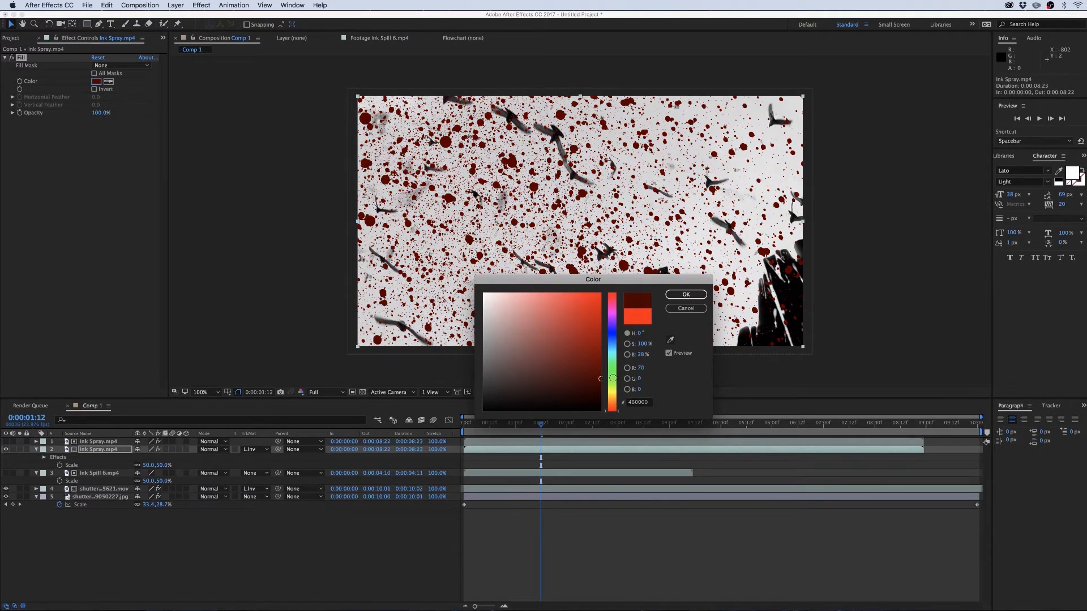
{"action": "left_click", "coordinate": [686, 295]}
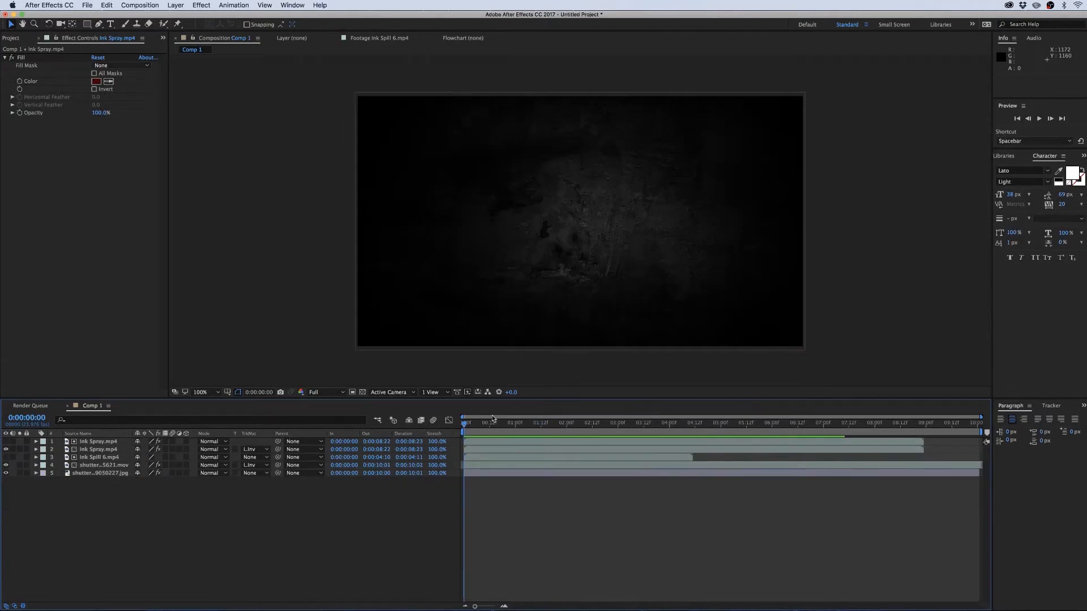
- Play Comp 1 from the start and shift both Ink Spray.mp4 layers so they begin at 0:00:01:01
{"action": "key", "text": "space"}
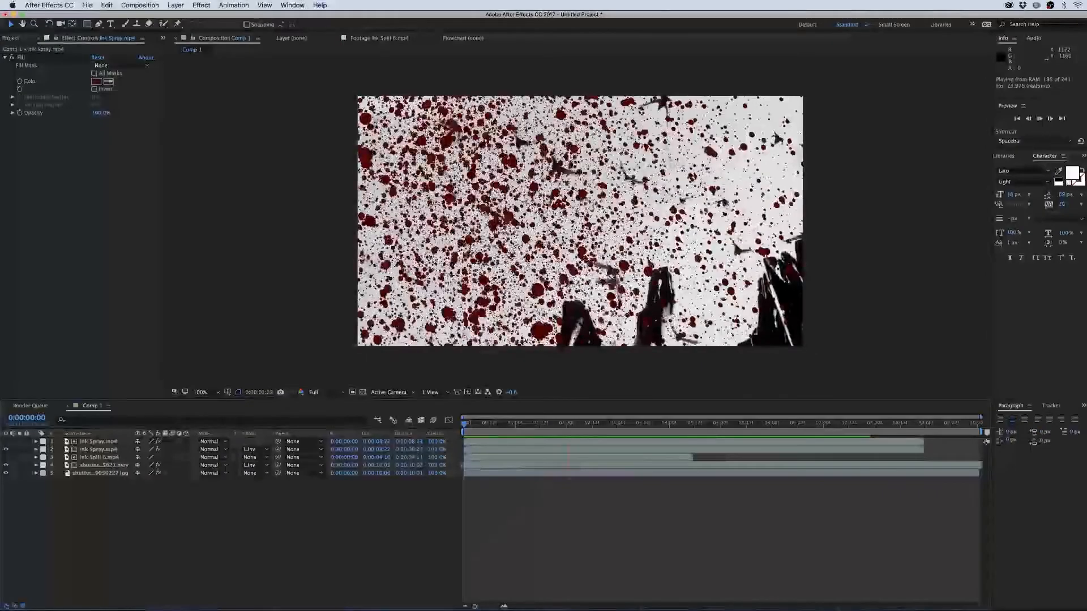
{"action": "left_click", "coordinate": [502, 426]}
{"action": "left_click", "coordinate": [110, 442]}
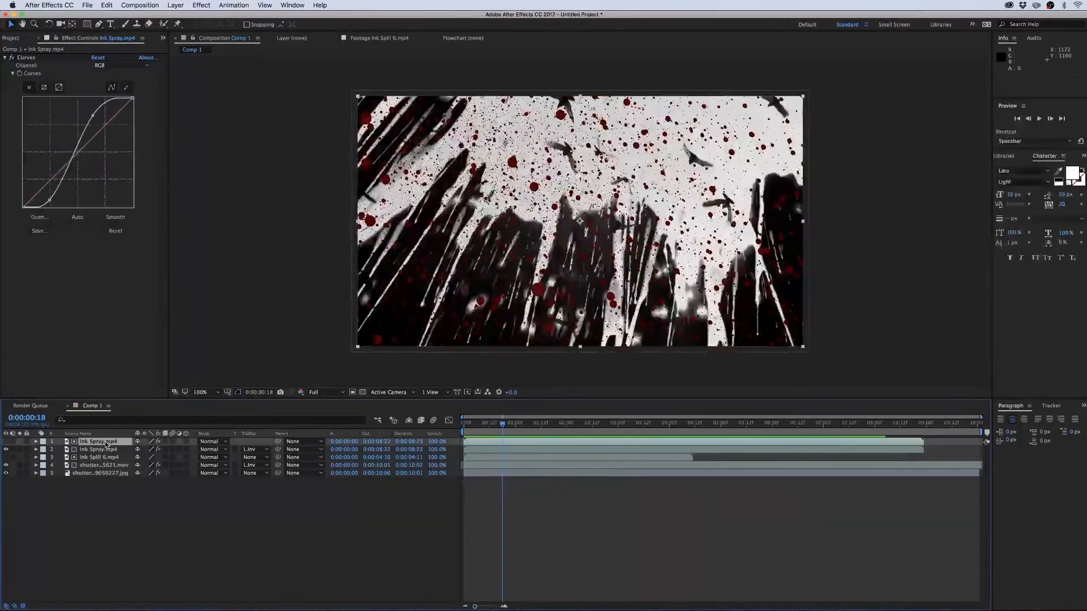
{"action": "left_click", "coordinate": [110, 450], "text": "shift"}
{"action": "left_click_drag", "start_coordinate": [509, 444], "coordinate": [559, 451]}
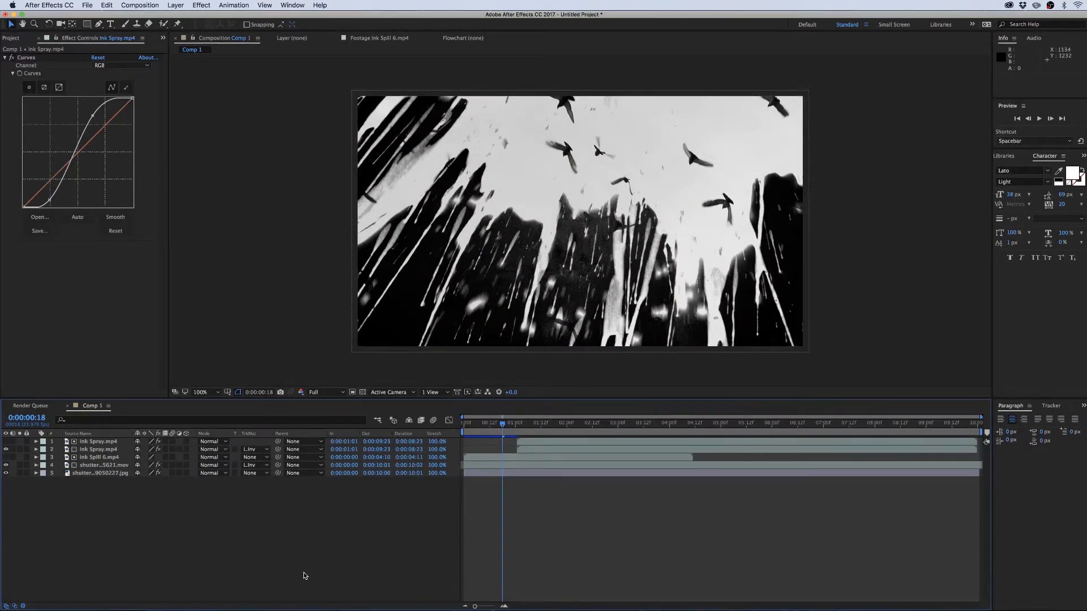
- Add a "Hisan" text layer in the Surfing Capital font over the composition and set its Scale to 1107%
{"action": "left_click", "coordinate": [16, 38]}
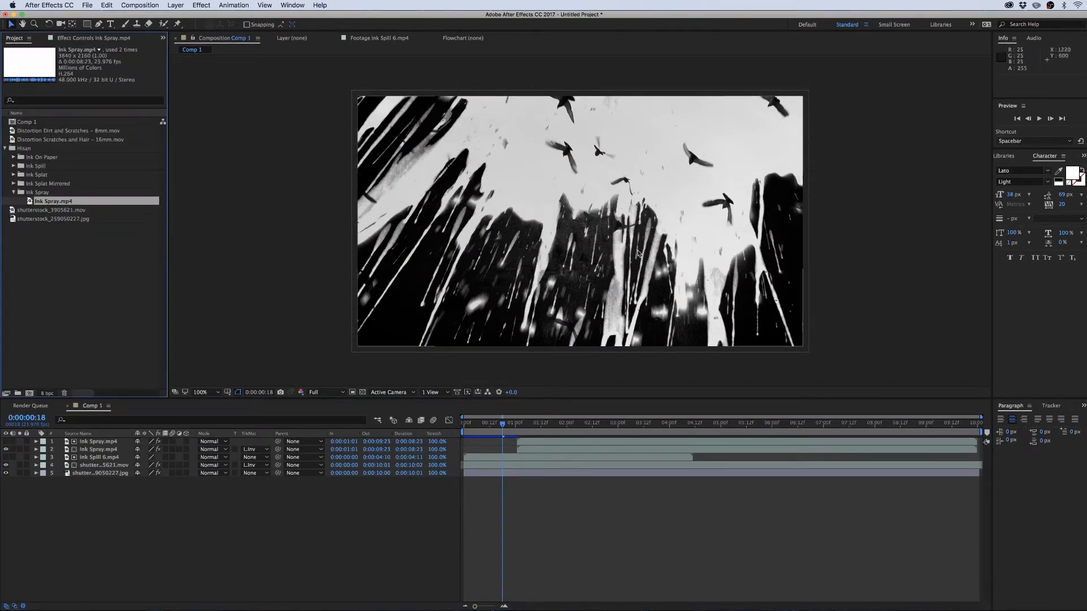
{"action": "left_click", "coordinate": [552, 509]}
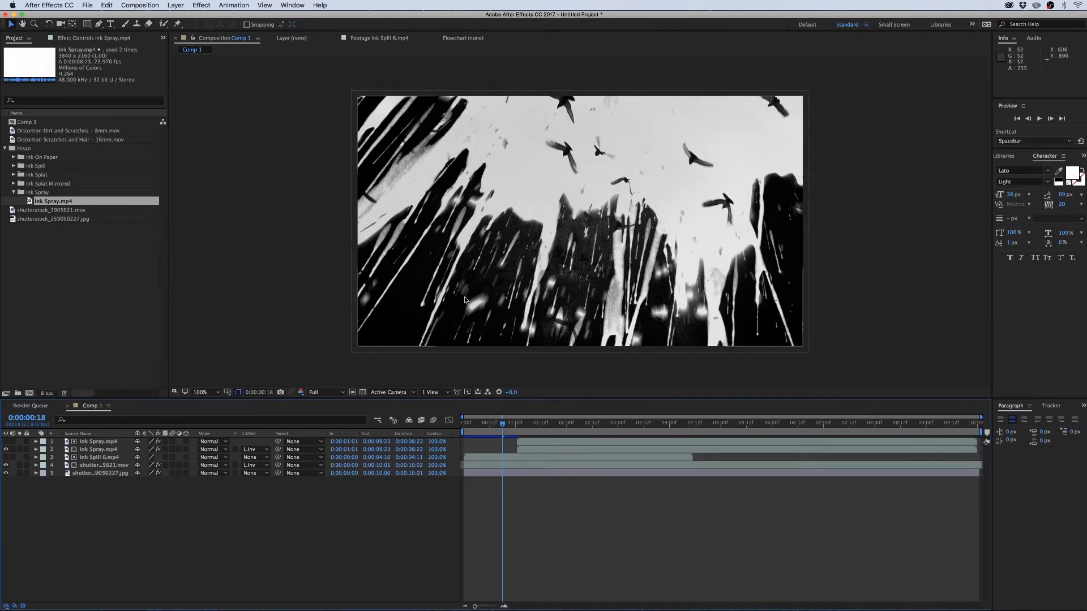
{"action": "left_click", "coordinate": [111, 23]}
{"action": "left_click", "coordinate": [527, 232]}
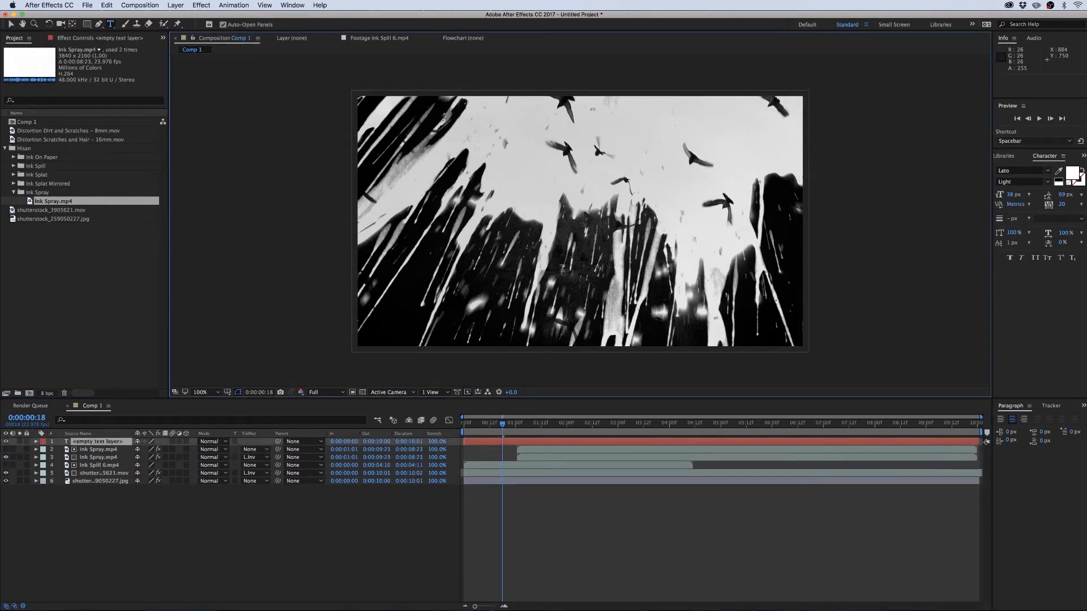
{"action": "left_click", "coordinate": [1026, 179]}
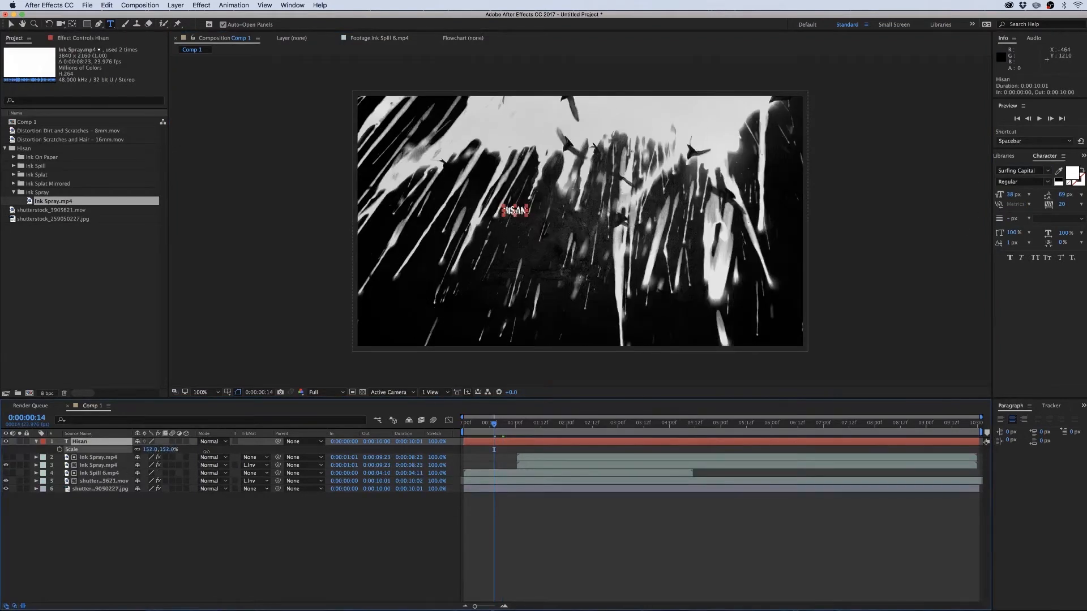
{"action": "left_click_drag", "start_coordinate": [294, 457], "coordinate": [567, 478]}
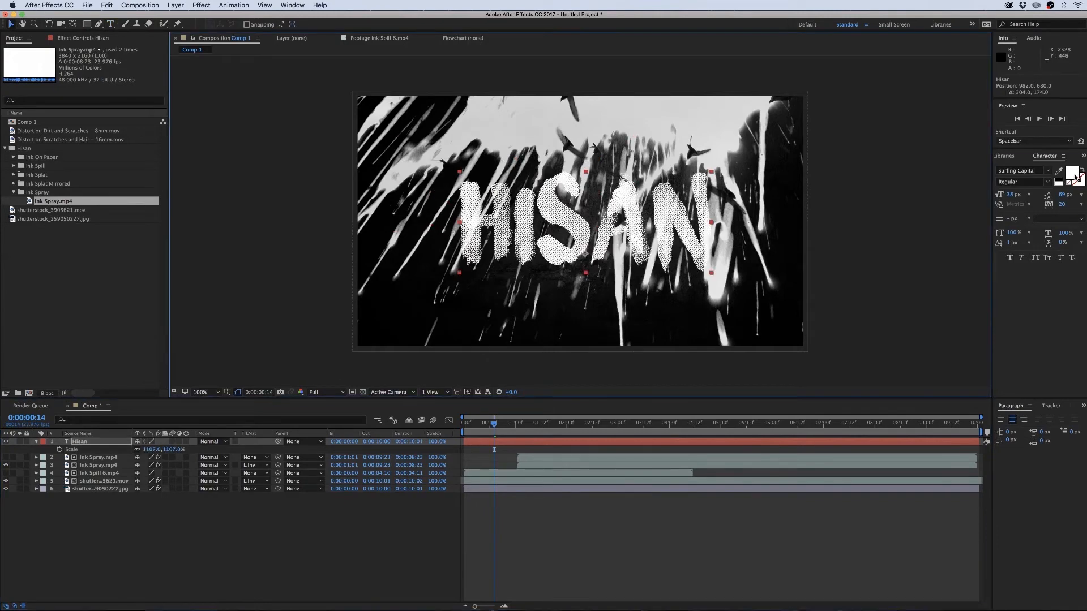
- Change the Hisan text's fill colour to muted gold 998247
{"action": "left_click", "coordinate": [1074, 176]}
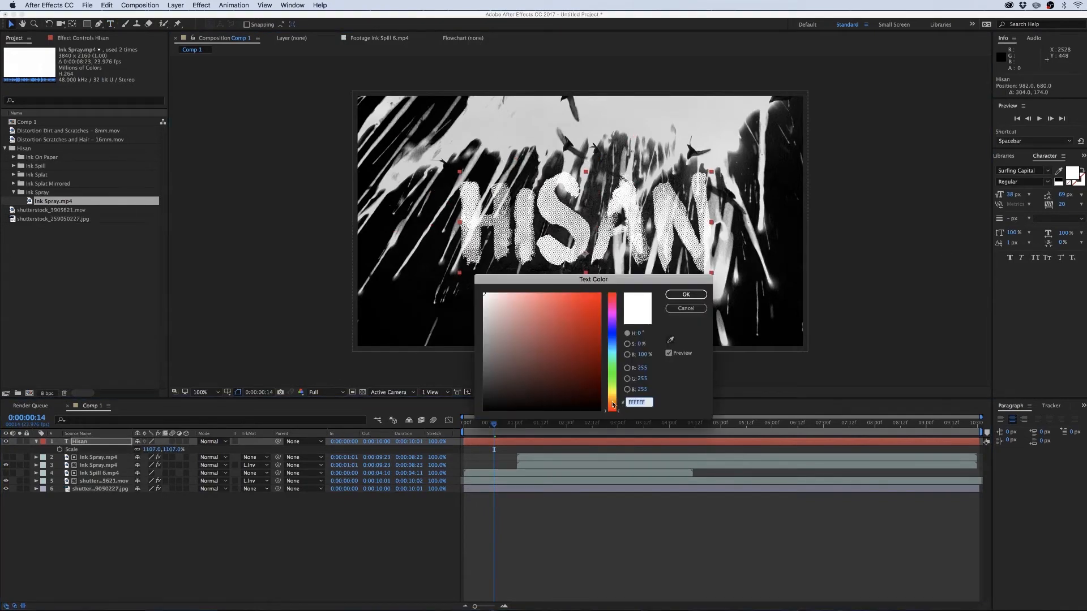
{"action": "left_click_drag", "start_coordinate": [614, 400], "coordinate": [614, 397]}
{"action": "left_click_drag", "start_coordinate": [562, 369], "coordinate": [546, 340]}
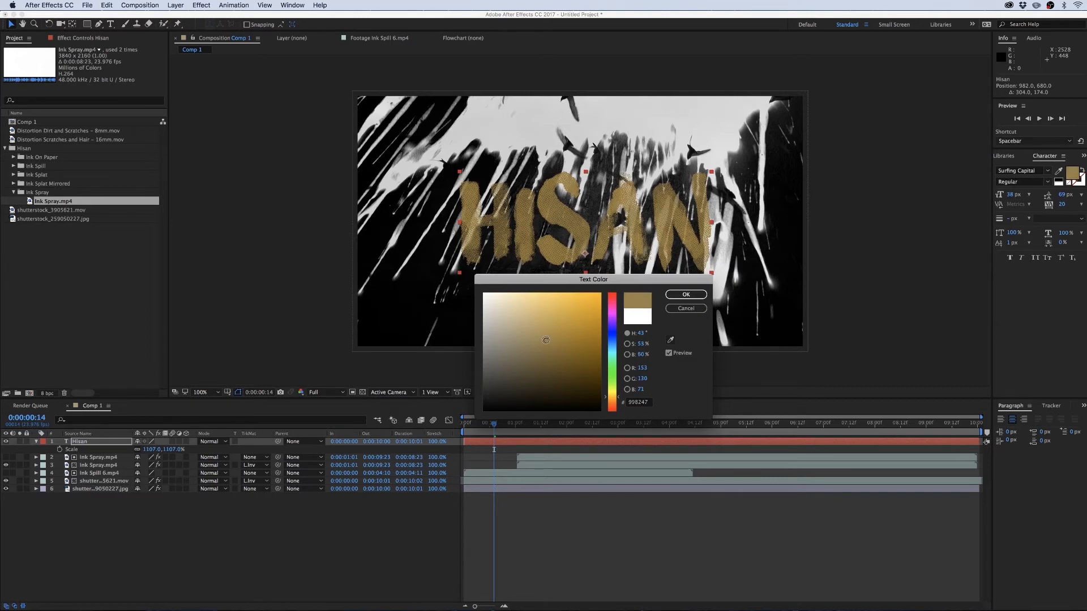
{"action": "left_click", "coordinate": [686, 294]}
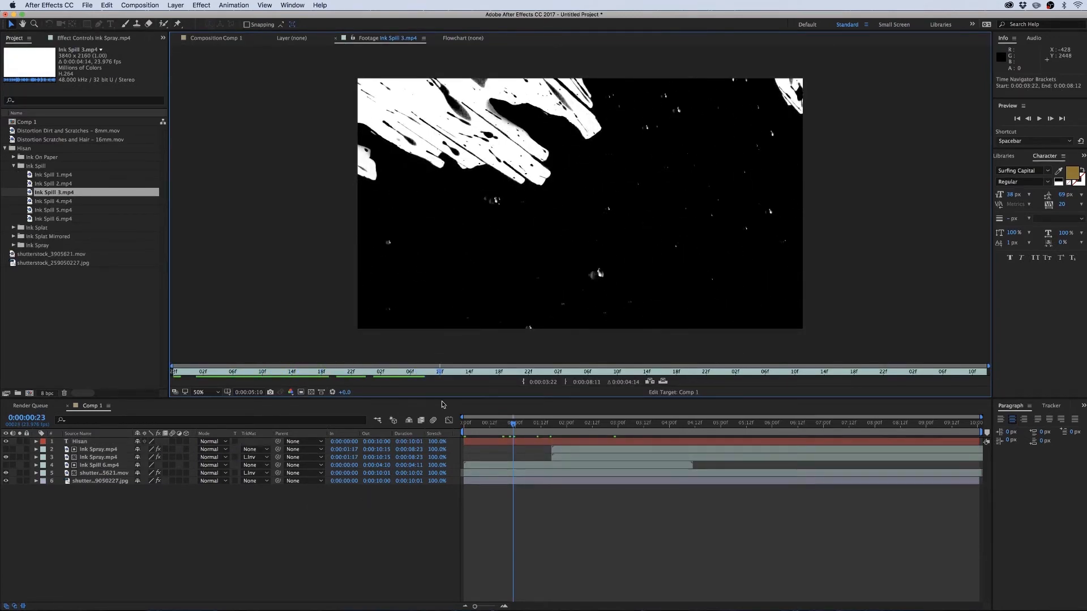
- Add Ink Spill 3.mp4 as the top layer of Comp 1 and position it at about 740, 810
{"action": "left_click_drag", "start_coordinate": [347, 404], "coordinate": [300, 370]}
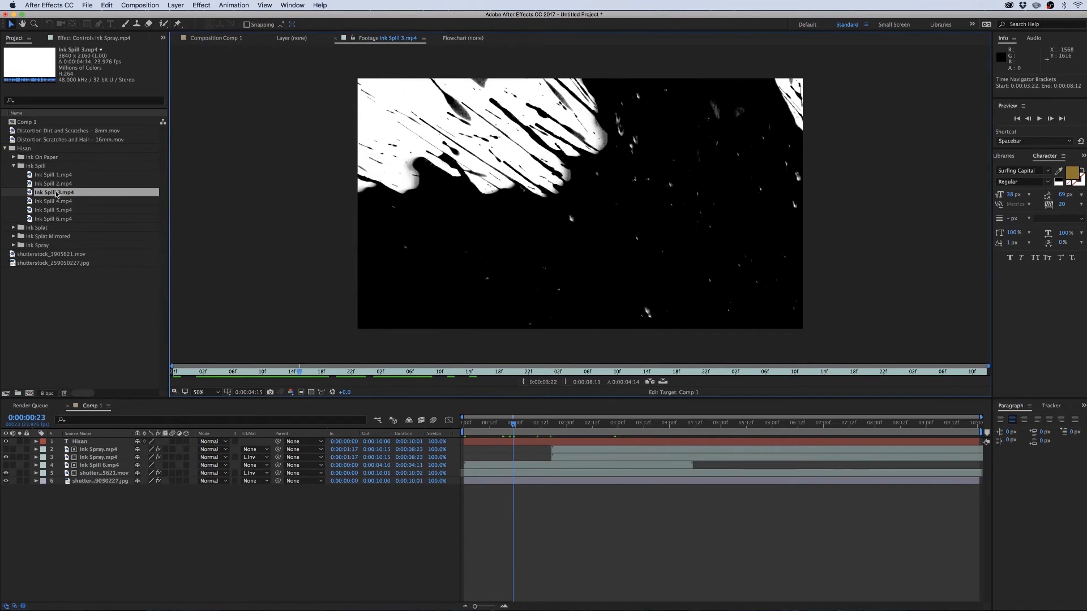
{"action": "left_click_drag", "start_coordinate": [55, 193], "coordinate": [359, 371]}
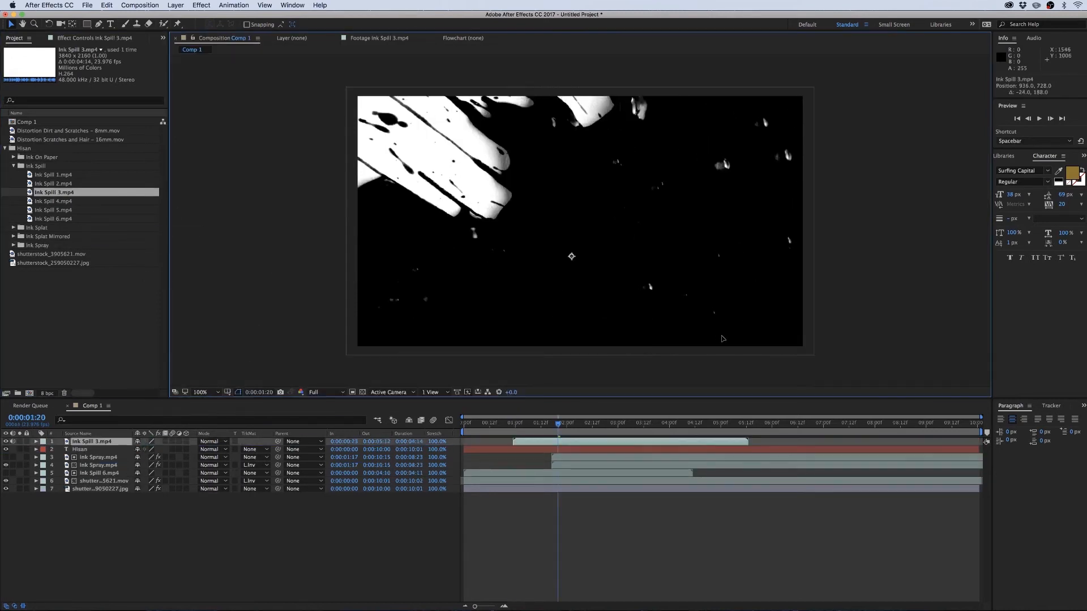
{"action": "mouse_move", "coordinate": [722, 339]}
{"action": "left_mouse_down"}
{"action": "mouse_move", "coordinate": [770, 371]}
{"action": "mouse_move", "coordinate": [700, 334]}
{"action": "mouse_move", "coordinate": [716, 324]}
{"action": "left_mouse_up"}
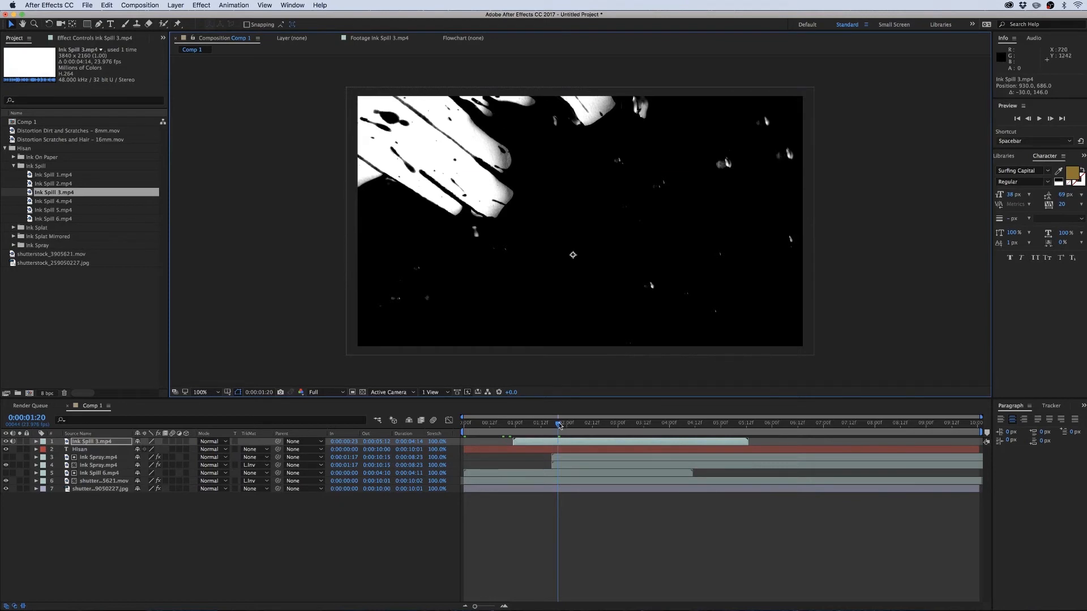
{"action": "key", "text": "space"}
{"action": "mouse_move", "coordinate": [567, 279]}
{"action": "left_mouse_down"}
{"action": "mouse_move", "coordinate": [551, 266]}
{"action": "mouse_move", "coordinate": [547, 275]}
{"action": "mouse_move", "coordinate": [541, 324]}
{"action": "mouse_move", "coordinate": [496, 329]}
{"action": "left_mouse_up"}
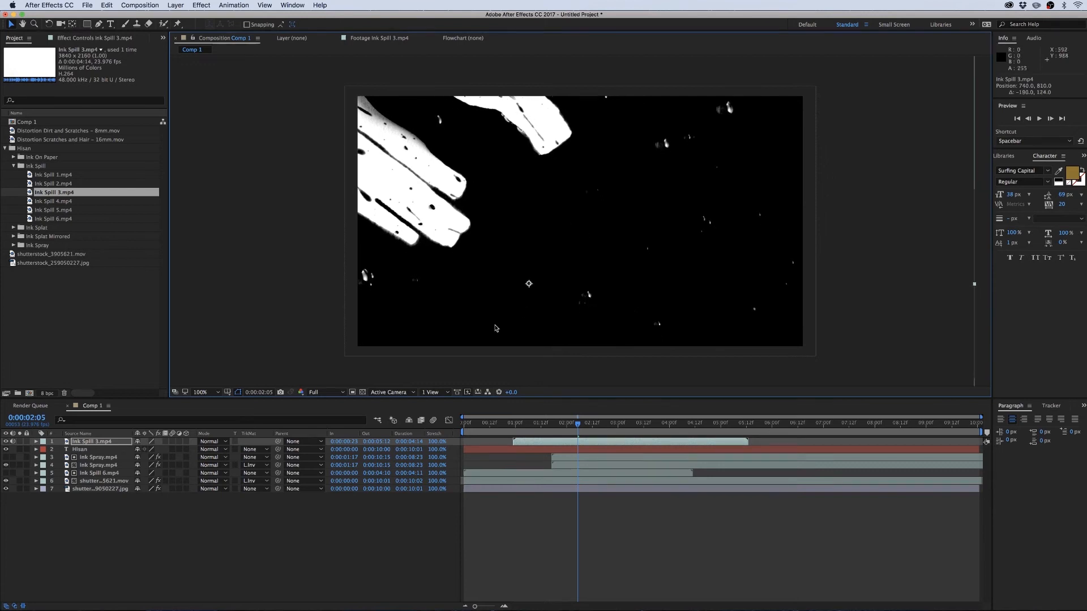
- Try Luma Matte "Ink Spill 3.mp4" as the Hisan text's track matte, and switch it to Luma Inverted Matte
{"action": "left_click", "coordinate": [93, 450]}
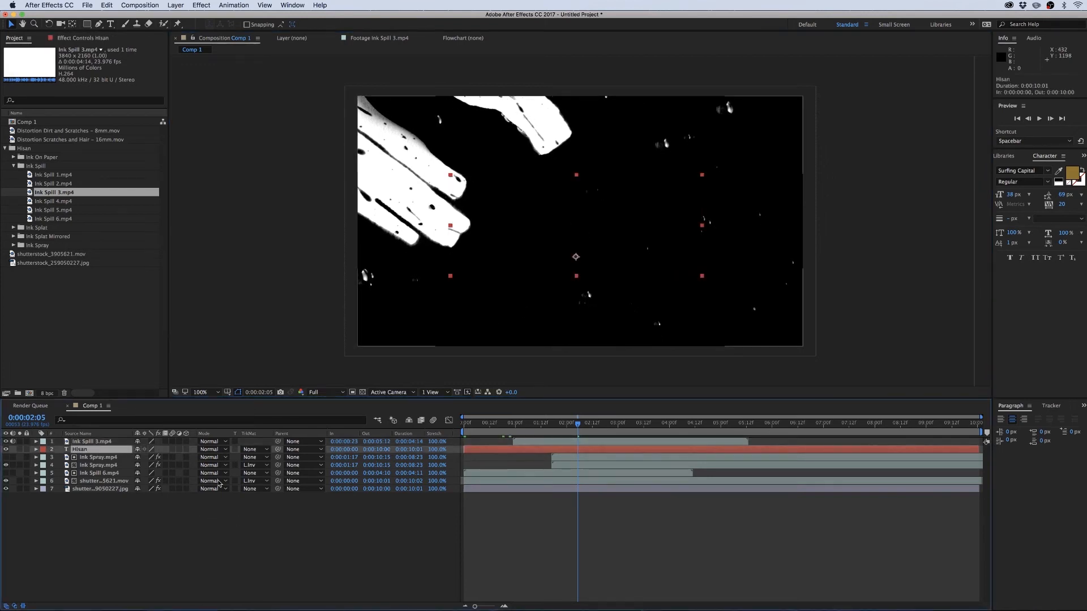
{"action": "left_click", "coordinate": [260, 453]}
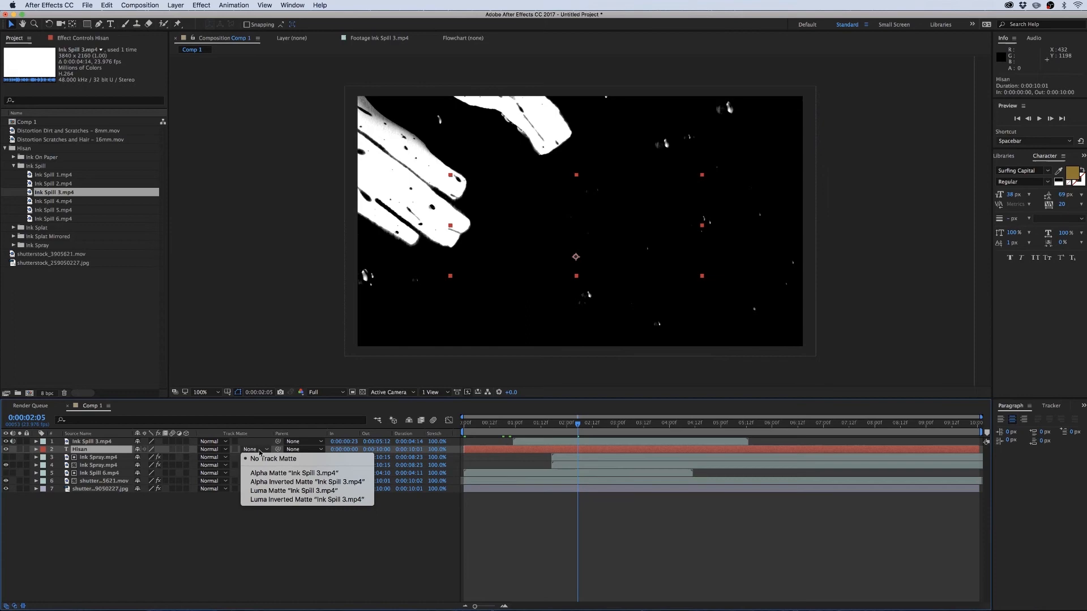
{"action": "left_click", "coordinate": [263, 497]}
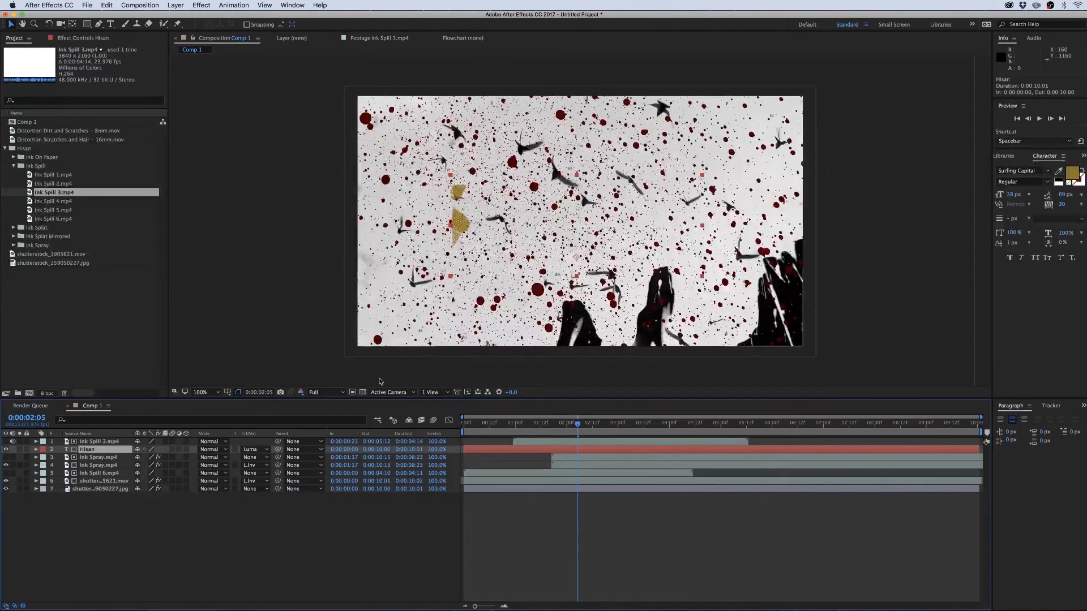
{"action": "left_click", "coordinate": [249, 453]}
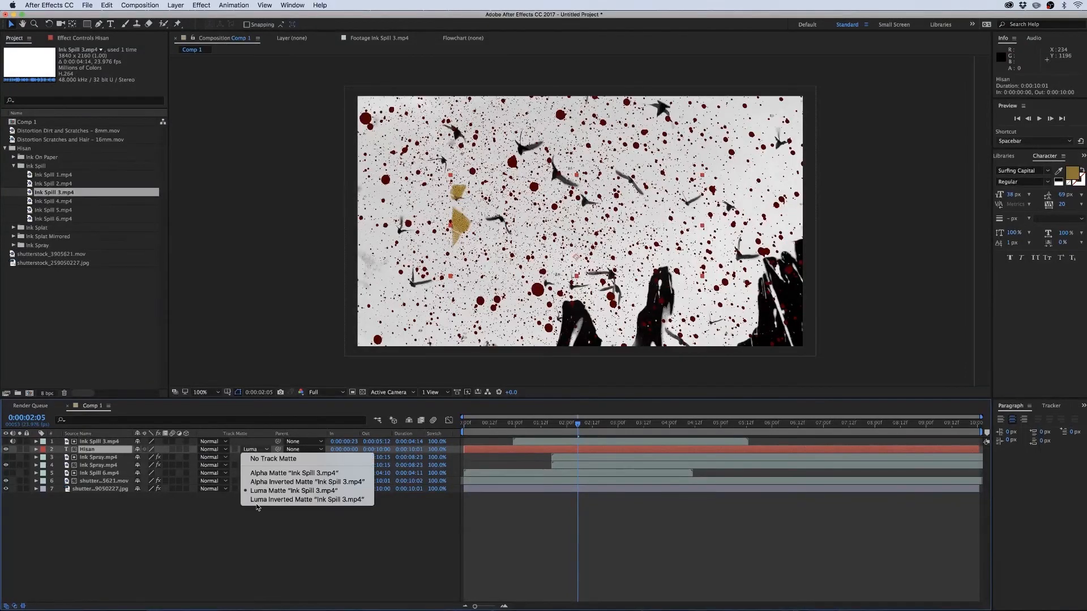
{"action": "left_click", "coordinate": [275, 508]}
- Reposition the Ink Spill 3.mp4 matte layer over the Hisan text and play Comp 1 from the start
{"action": "left_click_drag", "start_coordinate": [614, 269], "coordinate": [608, 270]}
{"action": "key", "text": "super+z"}
{"action": "left_click", "coordinate": [533, 442]}
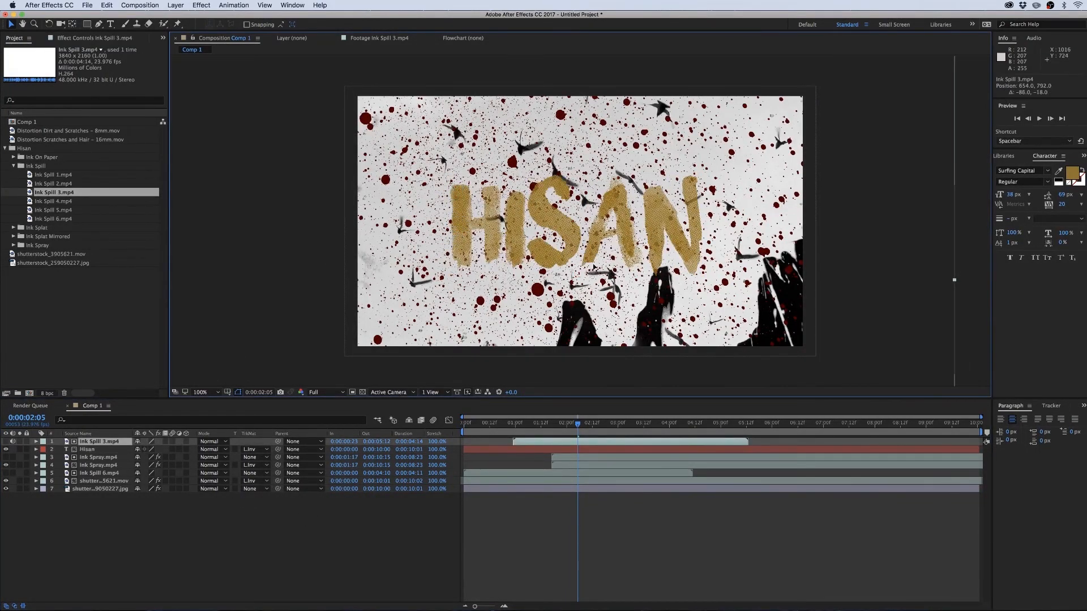
{"action": "left_click", "coordinate": [316, 528]}
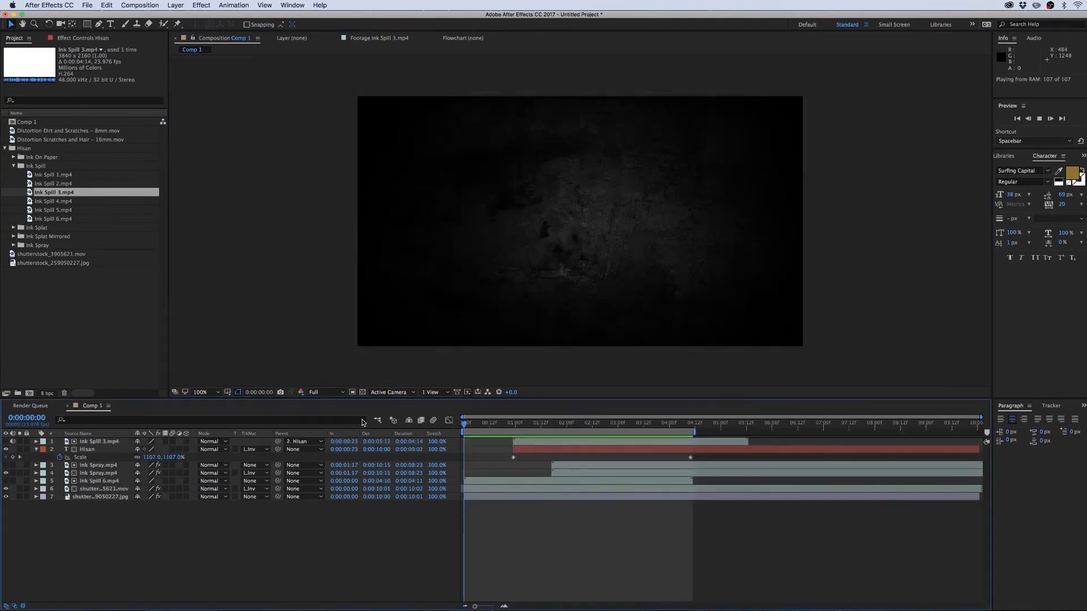
{"action": "key", "text": "space"}
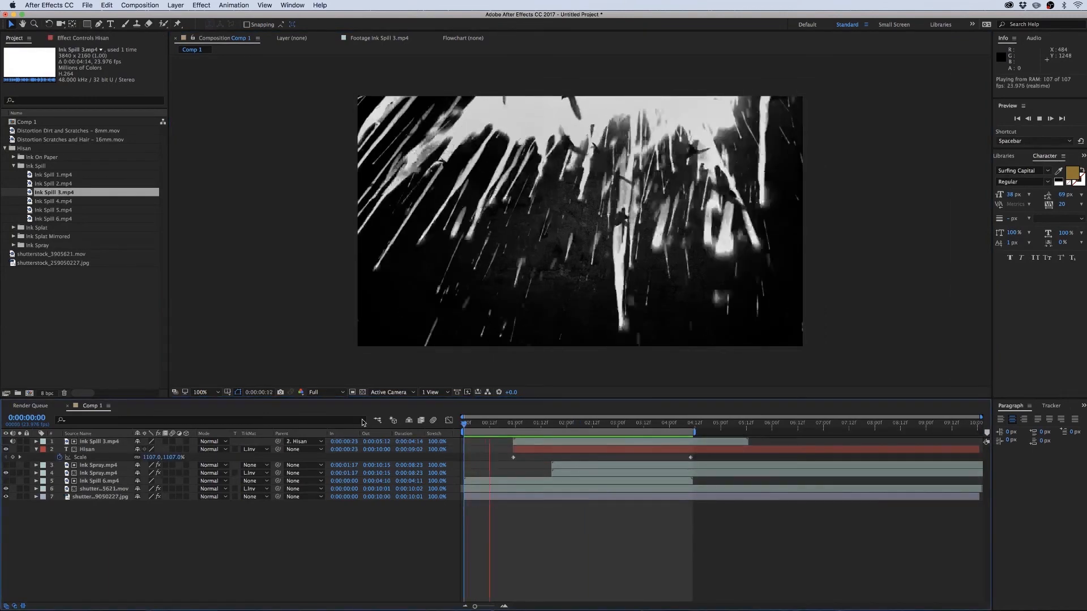